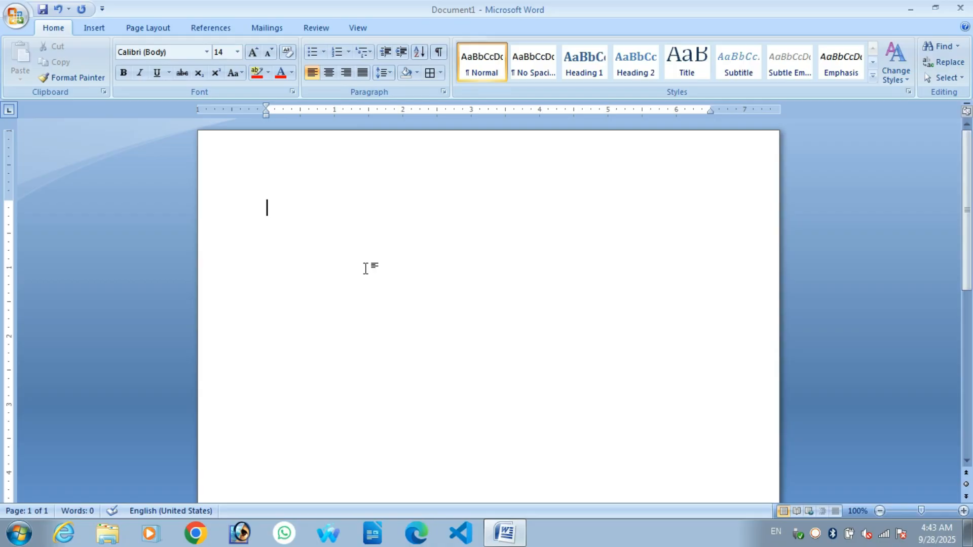
Step: Generate two paragraphs of sample text in the blank document with =rand(2)
type("=rand(2")
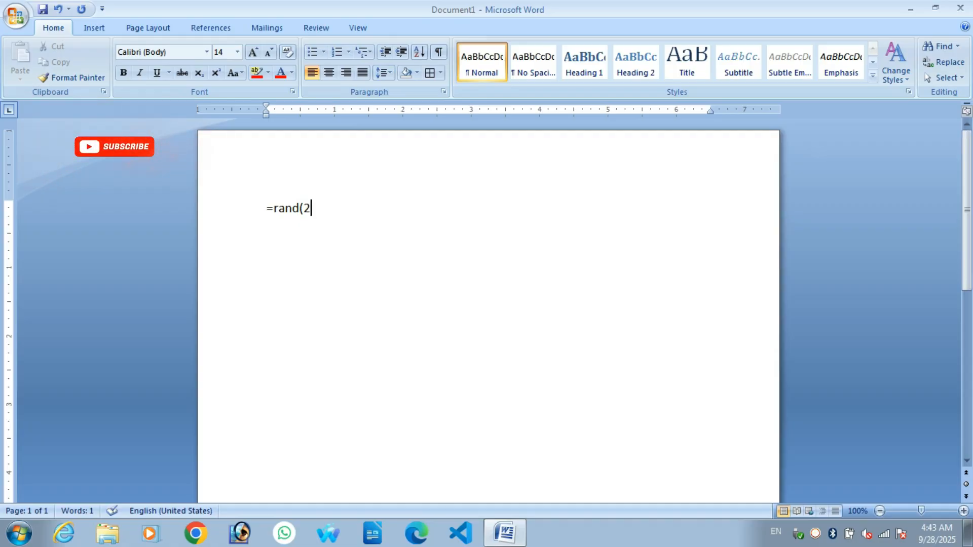
type(")")
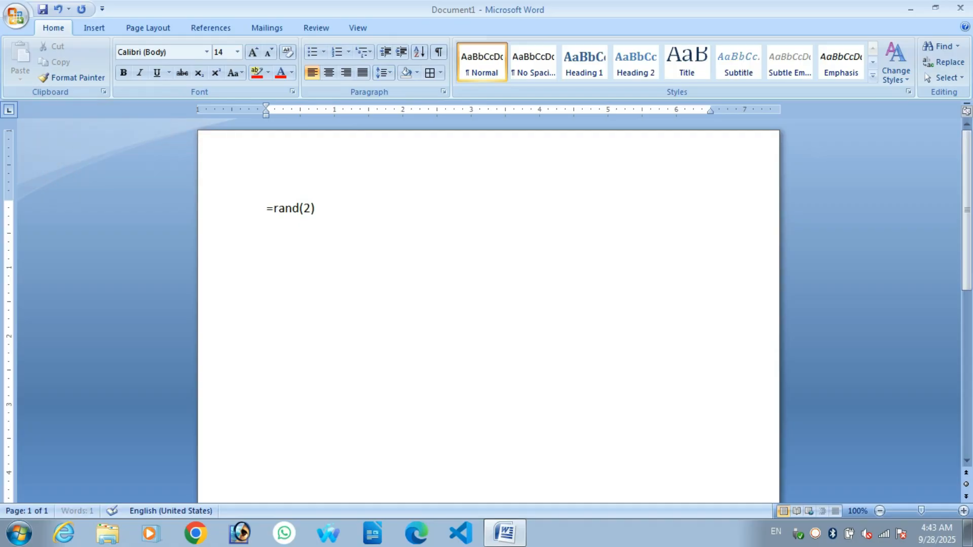
key("Return")
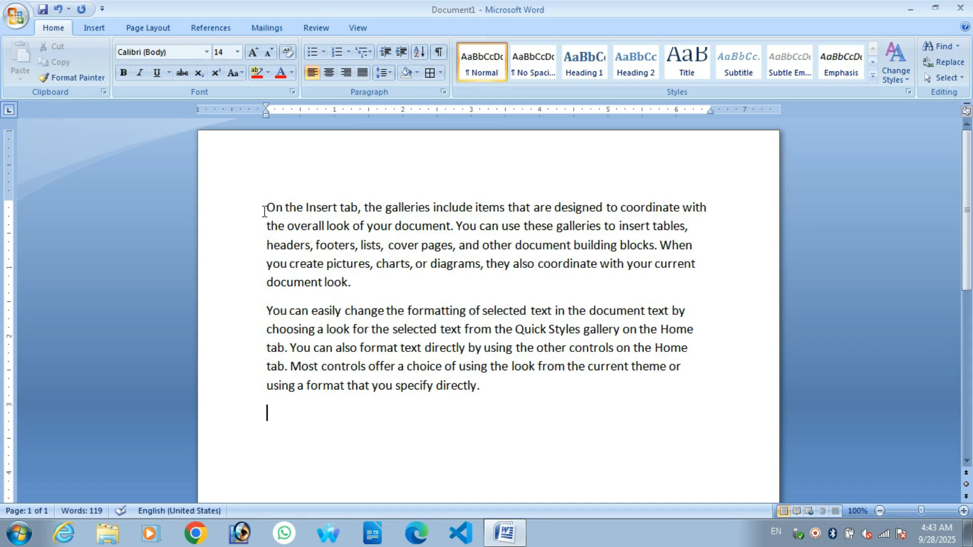
Step: Select the first paragraph and set its Latin text font to Aharoni through the Font dialog
left_click_drag(263, 209, 353, 293)
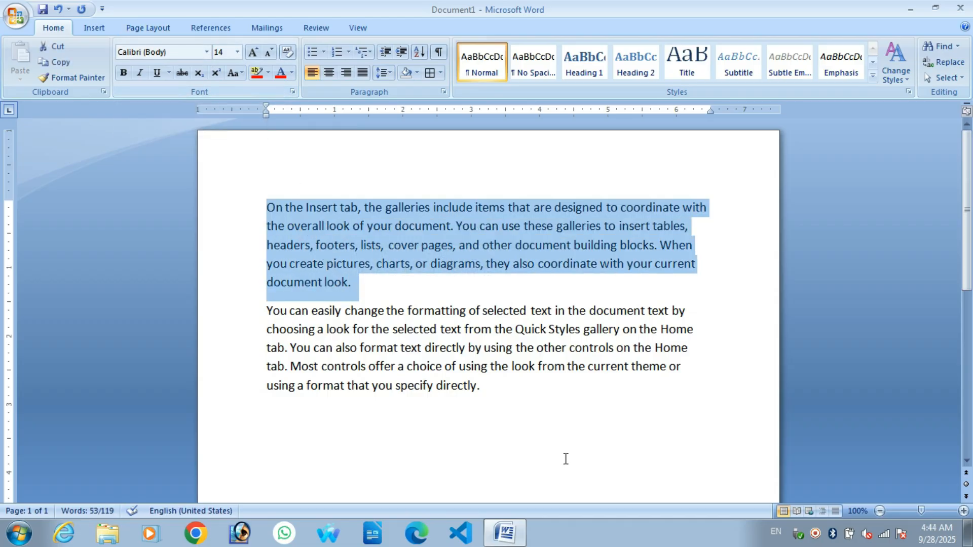
key("ctrl+d")
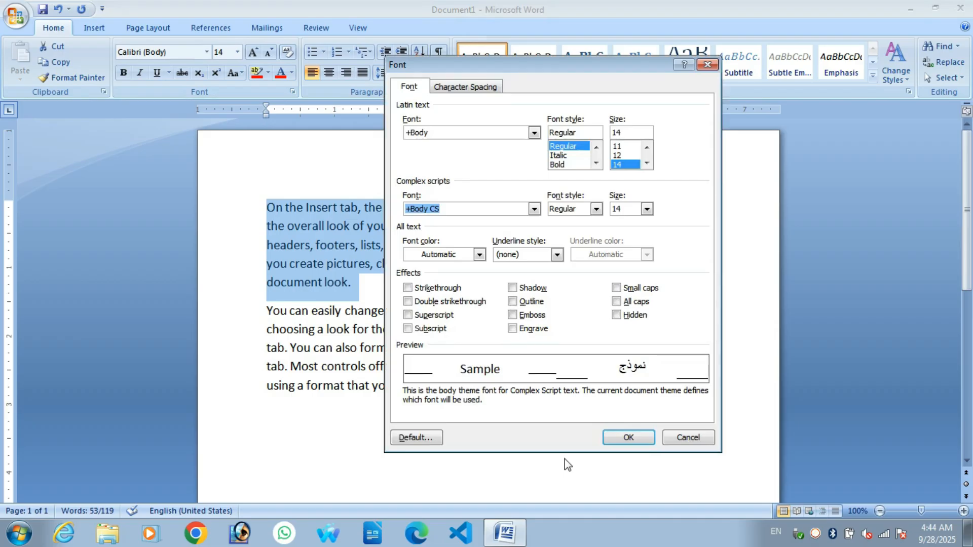
left_click(534, 134)
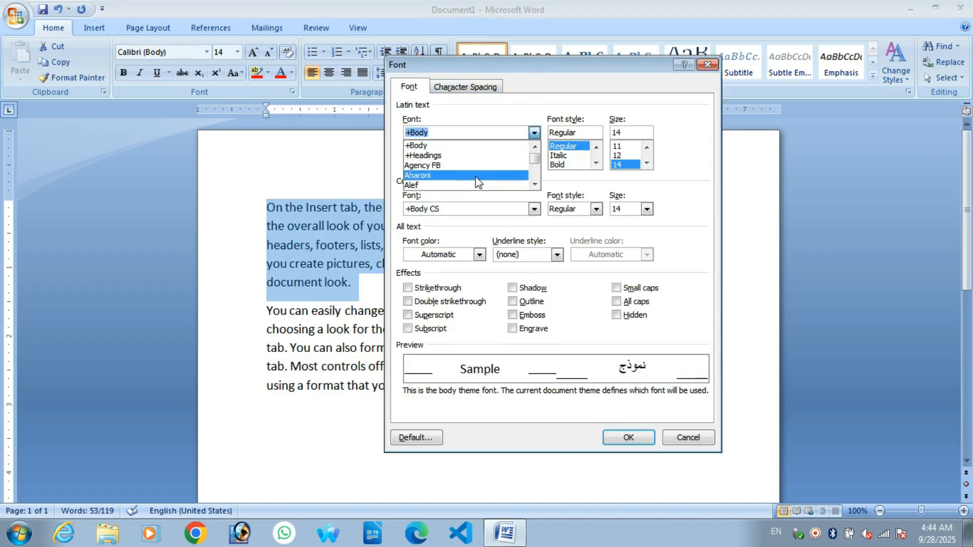
left_click(475, 176)
key("Return")
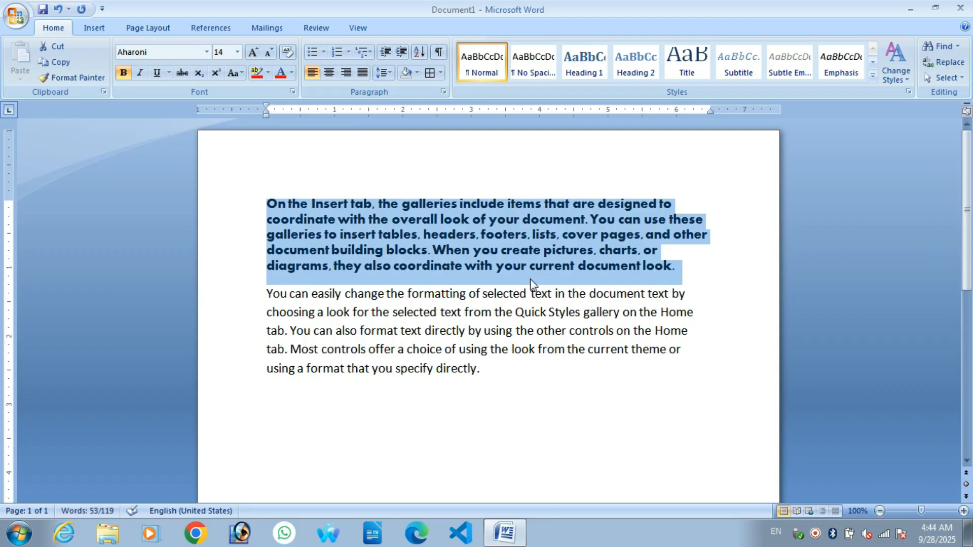
Step: Change the selected first paragraph's Latin text font to Algerian through the Font dialog
key("ctrl+shift+f")
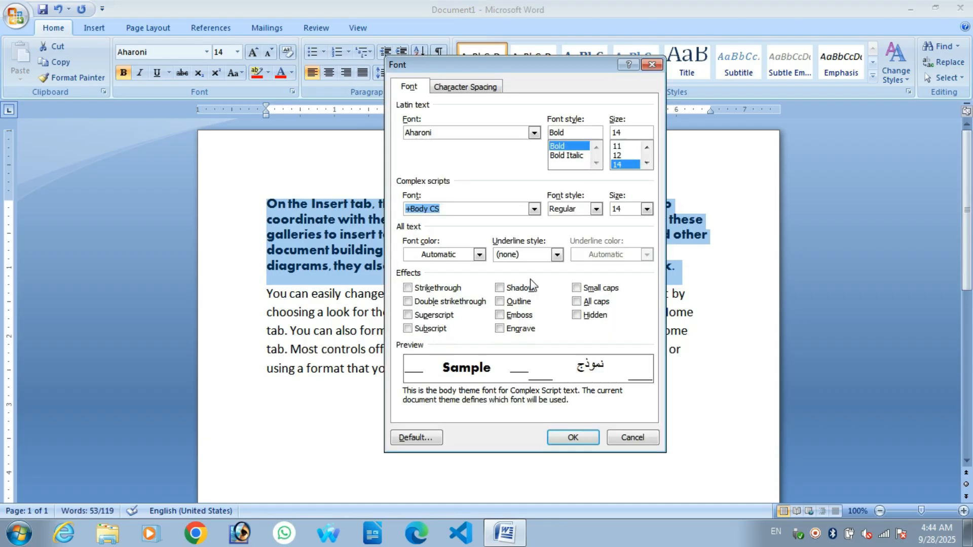
left_click(534, 133)
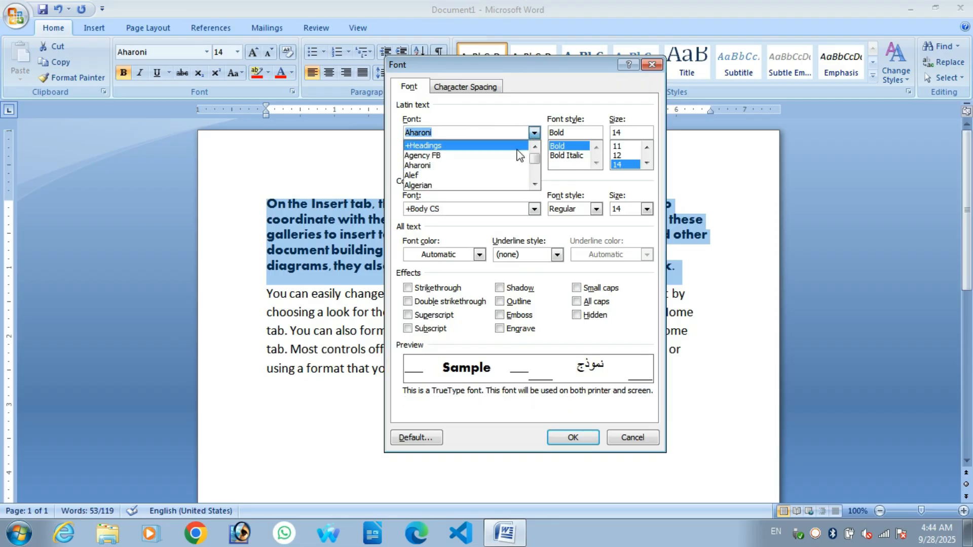
left_click(503, 192)
key("Return")
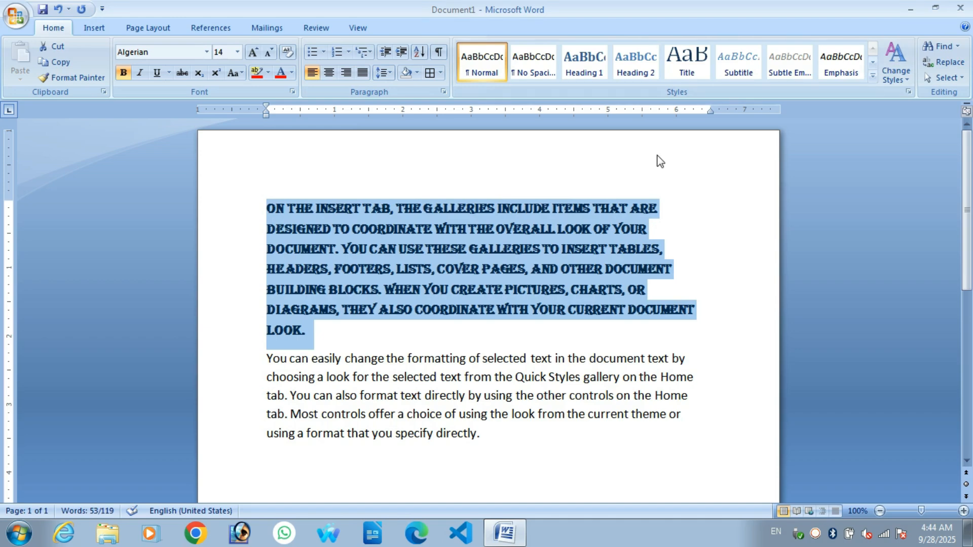
Step: Switch the first paragraph's Latin text font back to Aharoni through the Font dialog
key("ctrl+d")
left_click(534, 133)
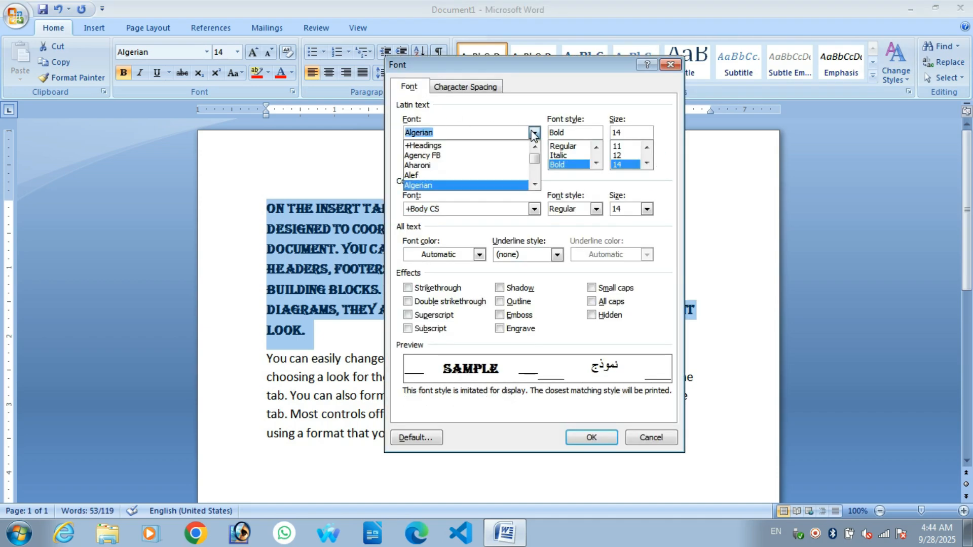
left_click(417, 166)
left_click(612, 440)
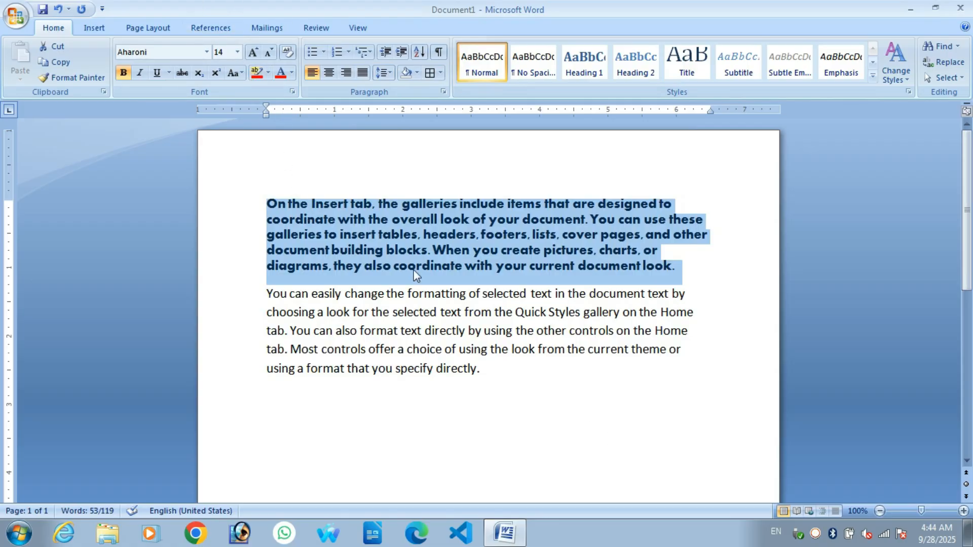
Step: Set the first paragraph's Latin text font size to 20 through the Font dialog
left_click(237, 52)
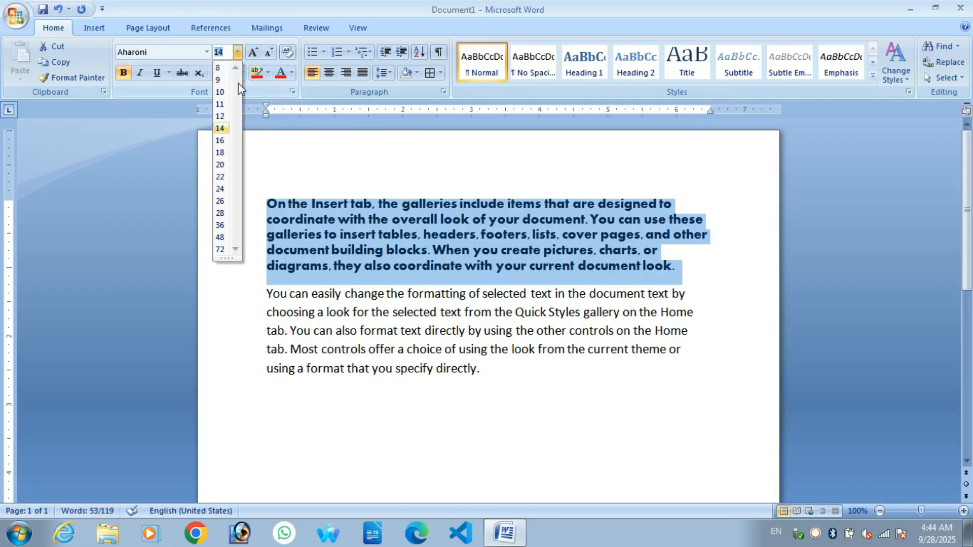
left_click(533, 269)
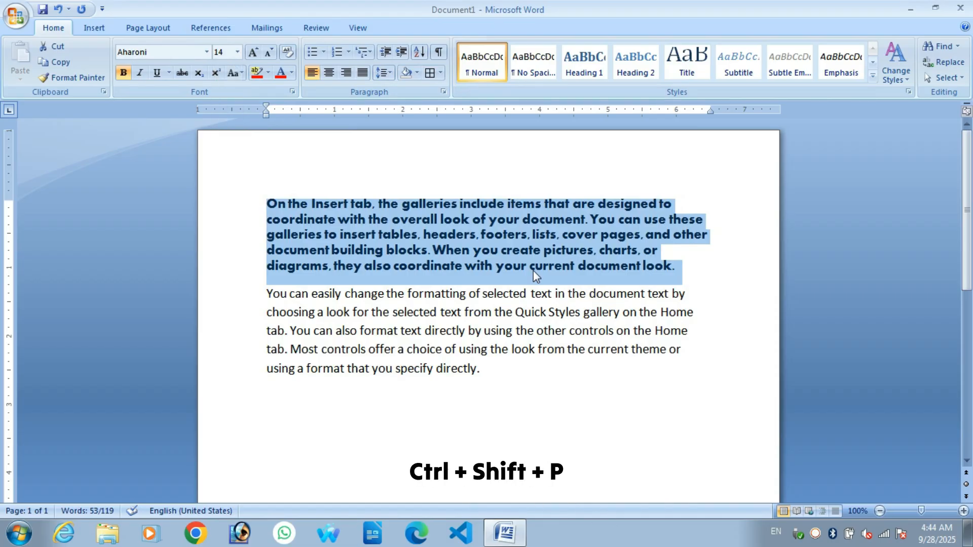
key("ctrl+shift+p")
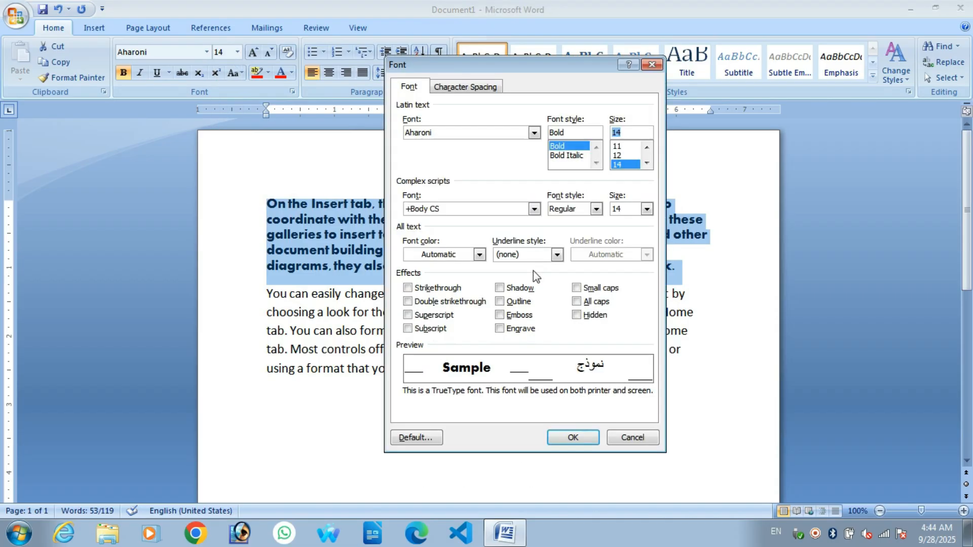
left_click(648, 163)
left_click(647, 163)
left_click(646, 163)
left_click(646, 163)
left_click(616, 155)
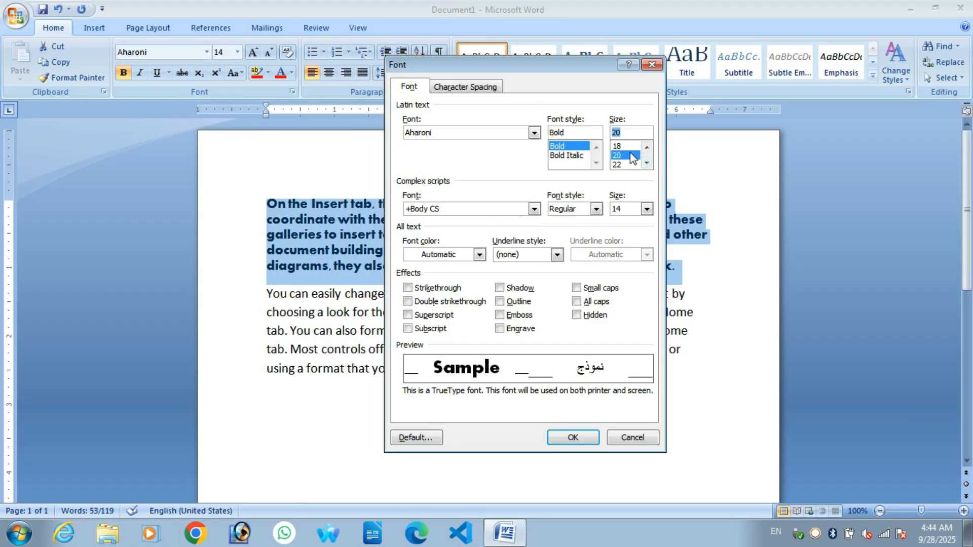
left_click(580, 436)
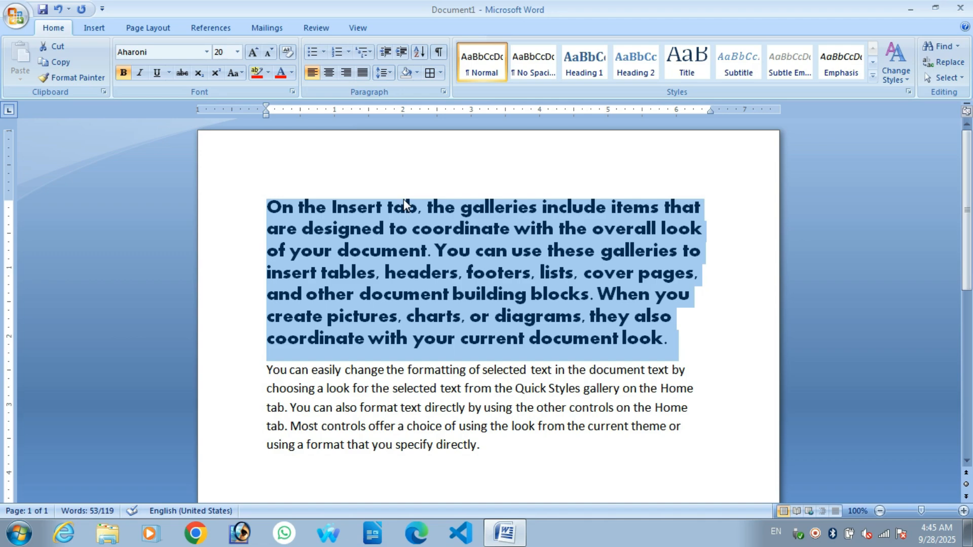
Step: Grow the first paragraph's font through the preset sizes up to 28
key("ctrl+shift+period")
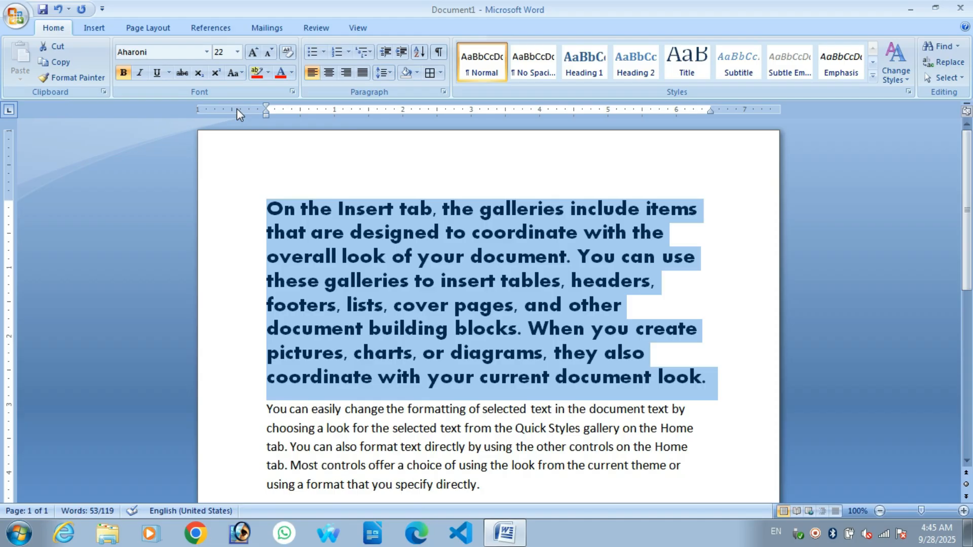
key("ctrl+shift+period")
key("ctrl+shift+period")
key("ctrl+shift+period")
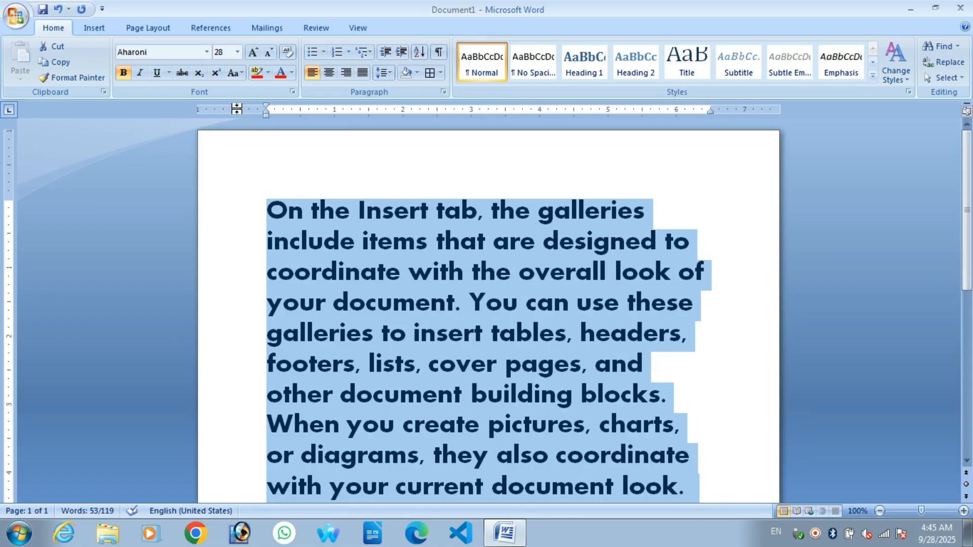
Step: Shrink the first paragraph's font through the preset sizes down to 18
key("ctrl+shift+comma")
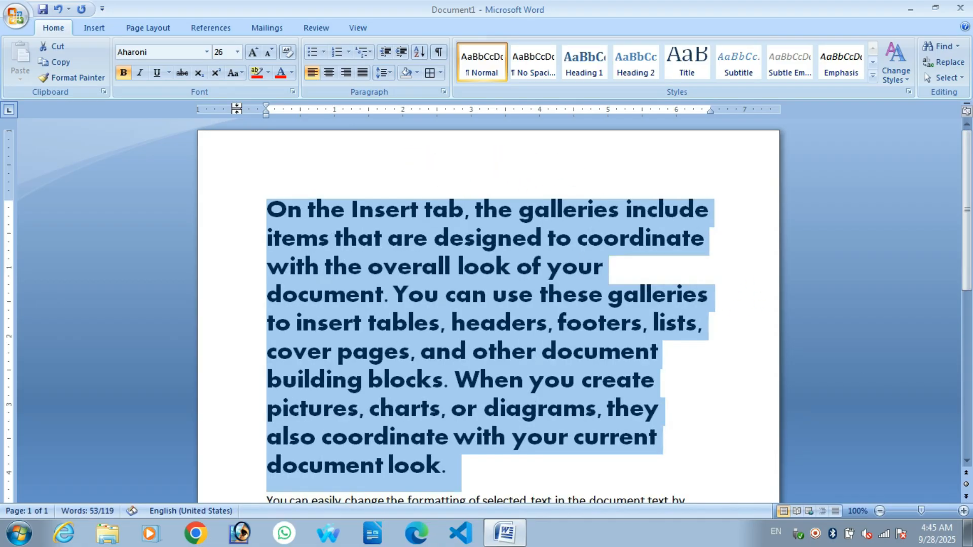
key("ctrl+shift+comma")
key("ctrl+shift+comma")
key("ctrl+shift+comma")
key("ctrl+shift+comma")
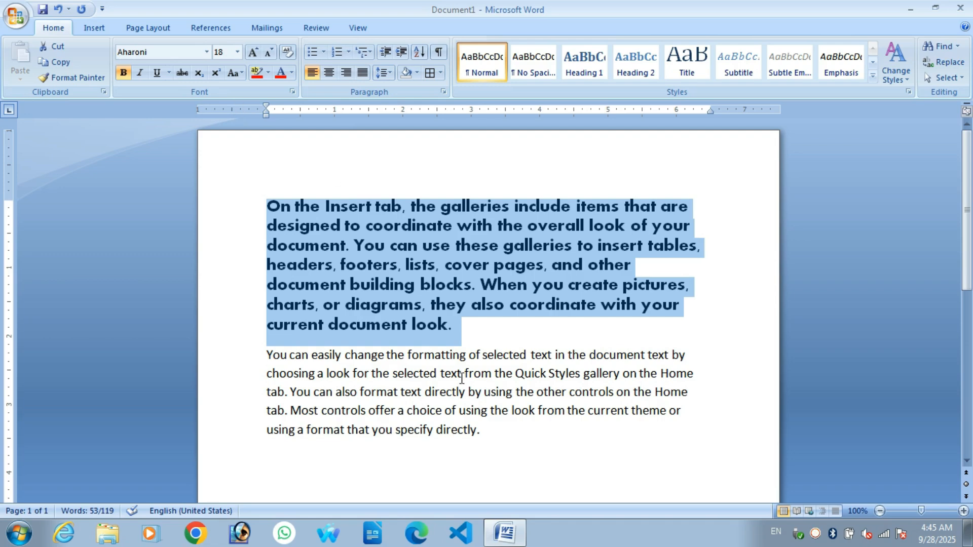
Step: Adjust the first paragraph's font size in one-point increments, bringing it down to 14
key("ctrl+bracketleft")
key("ctrl+bracketleft")
key("ctrl+bracketleft")
key("ctrl+bracketleft")
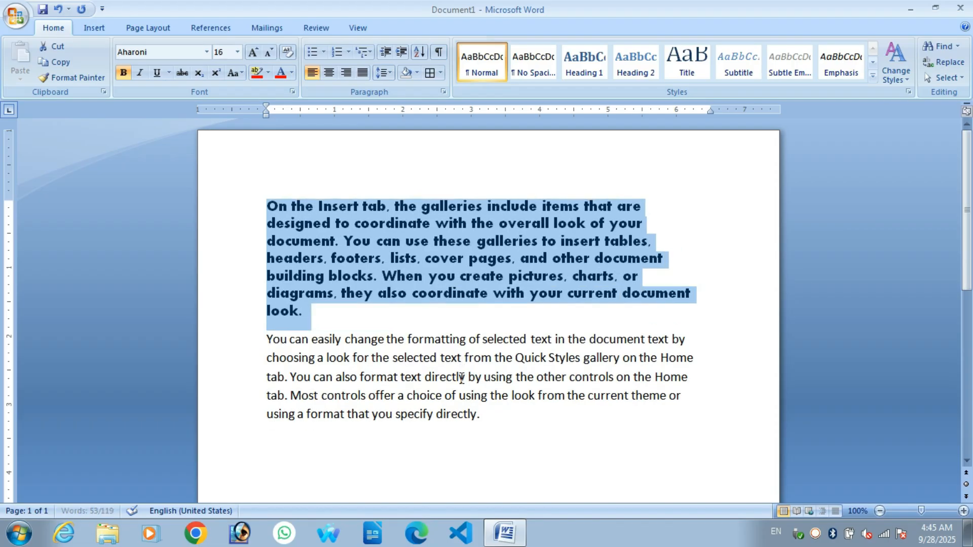
key("ctrl+bracketleft")
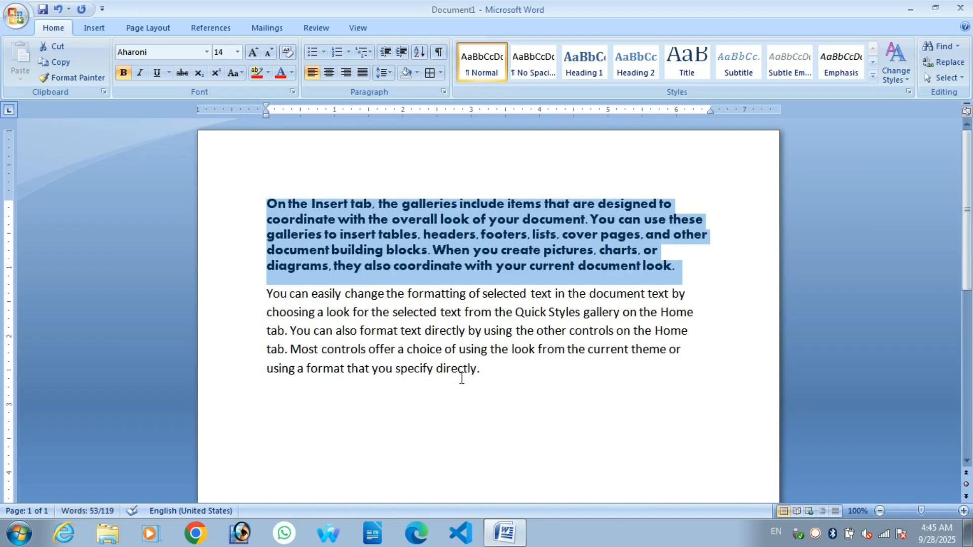
key("ctrl+bracketright")
Step: Turn off bold for the first paragraph and change its font to Alef
key("ctrl+b")
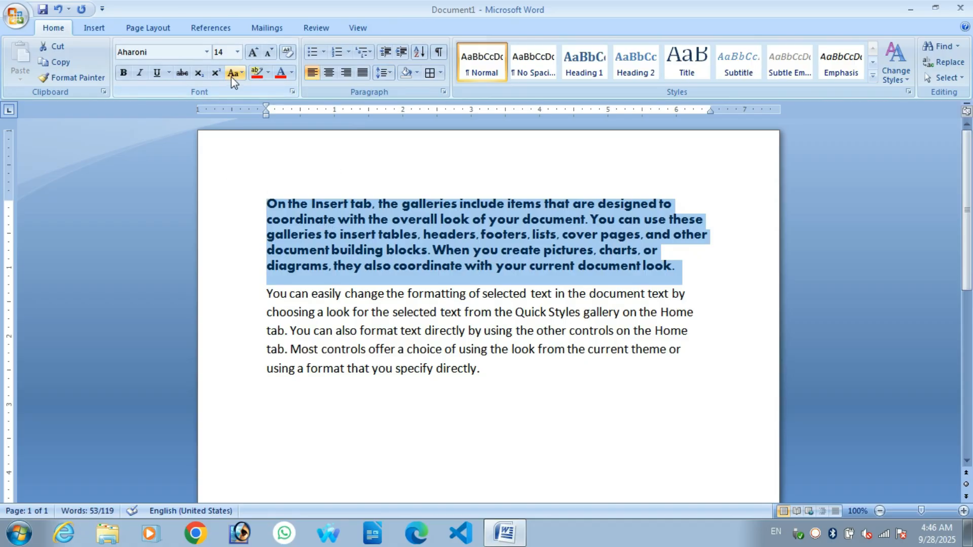
left_click(207, 52)
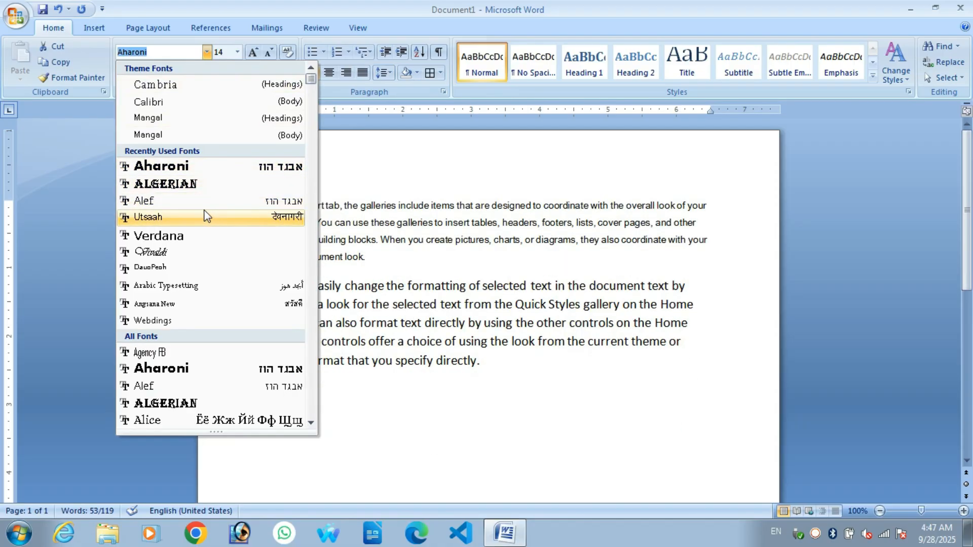
left_click(201, 204)
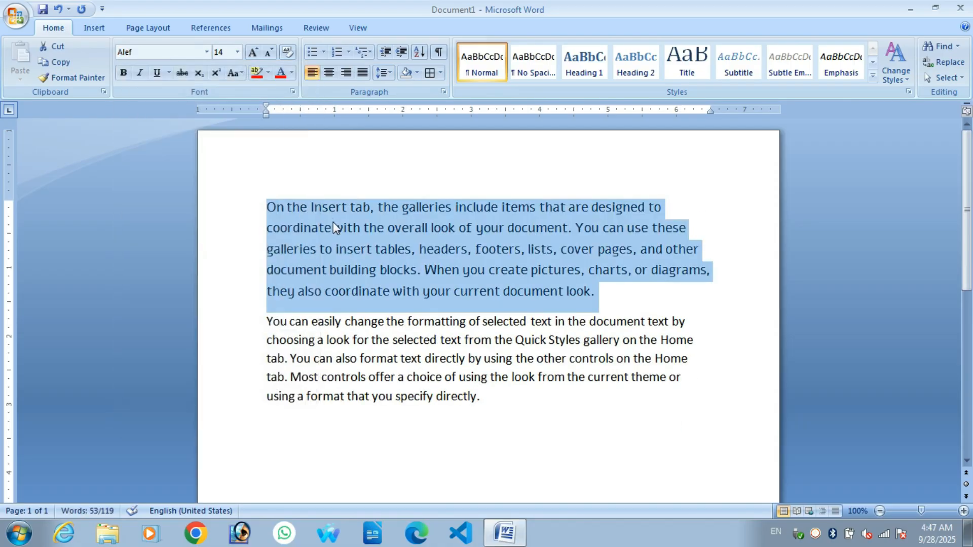
Step: Select only the first line of the first paragraph, make it bold, and remove the bold again
left_click(285, 224)
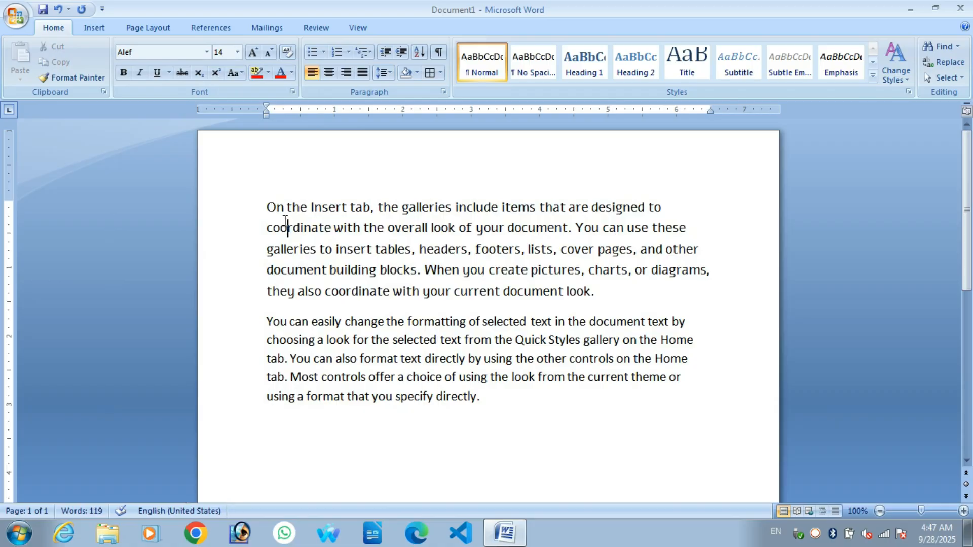
left_click_drag(268, 207, 303, 213)
left_click_drag(660, 172, 660, 175)
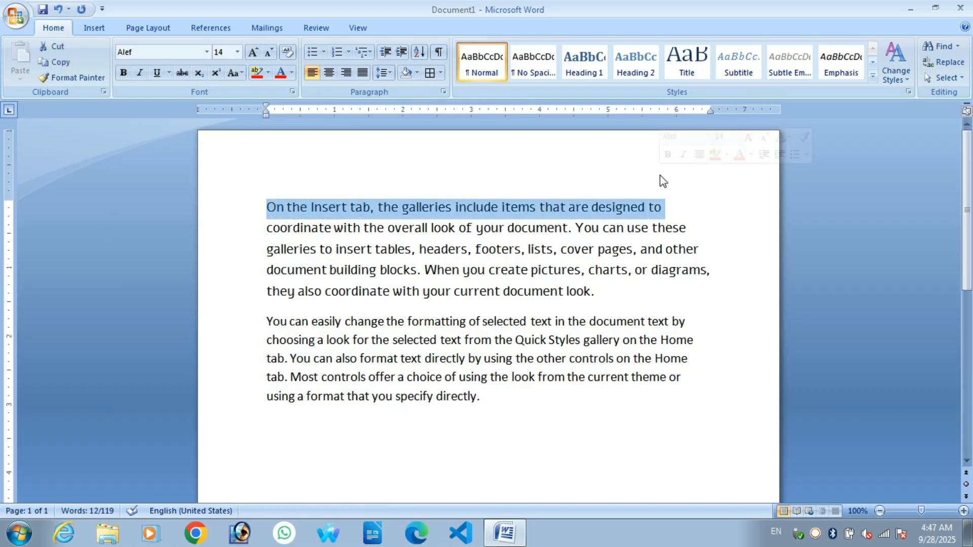
key("ctrl+b")
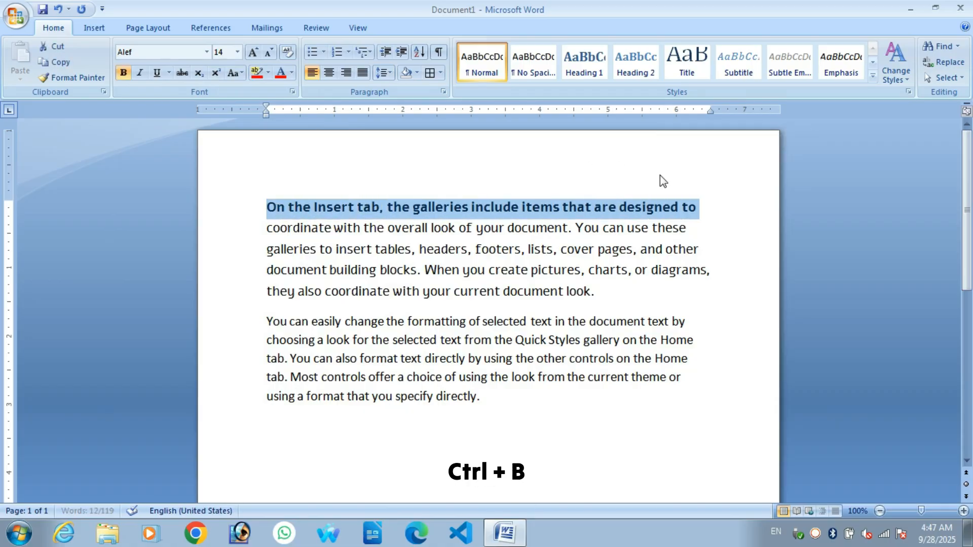
key("ctrl+b")
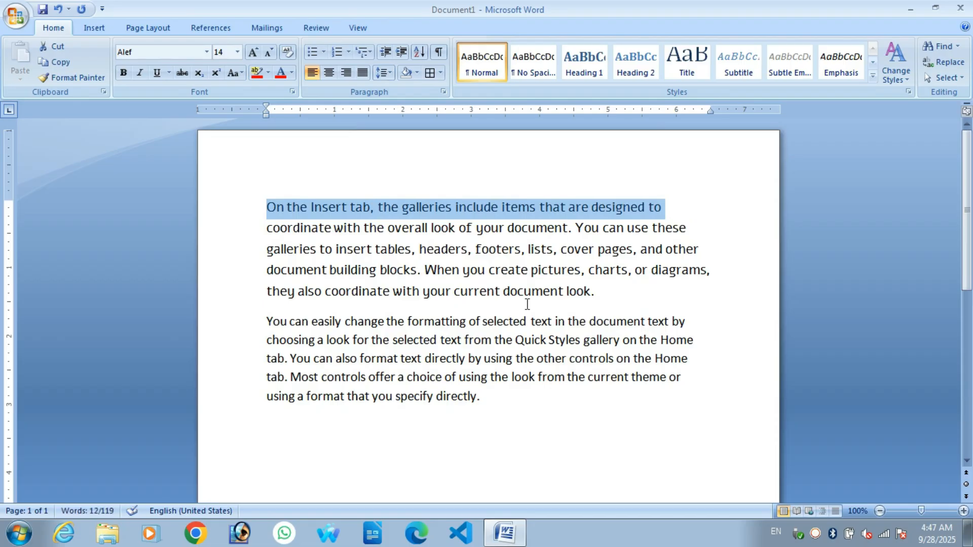
Step: Extend the selection to the whole first paragraph, italicize it, and remove the italics again
left_click(610, 292, "shift")
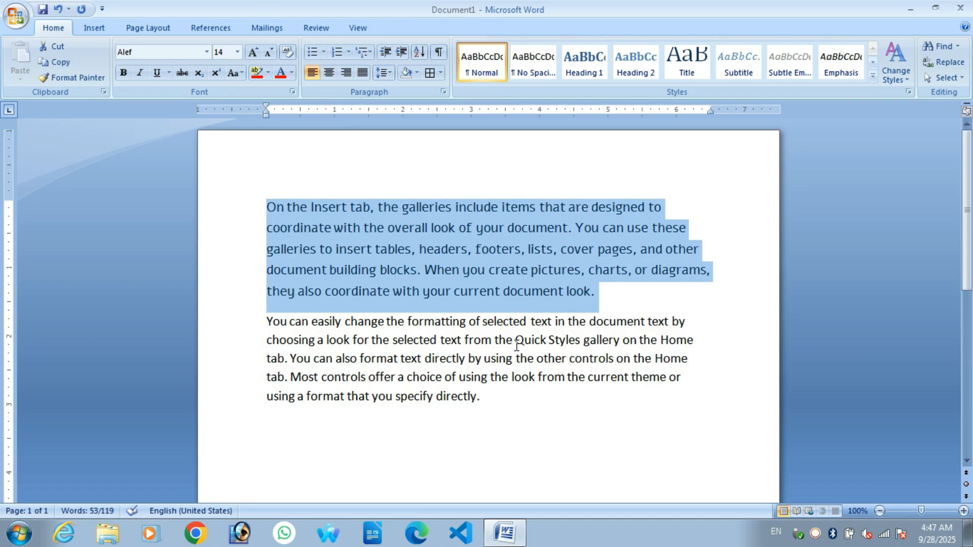
key("ctrl+i")
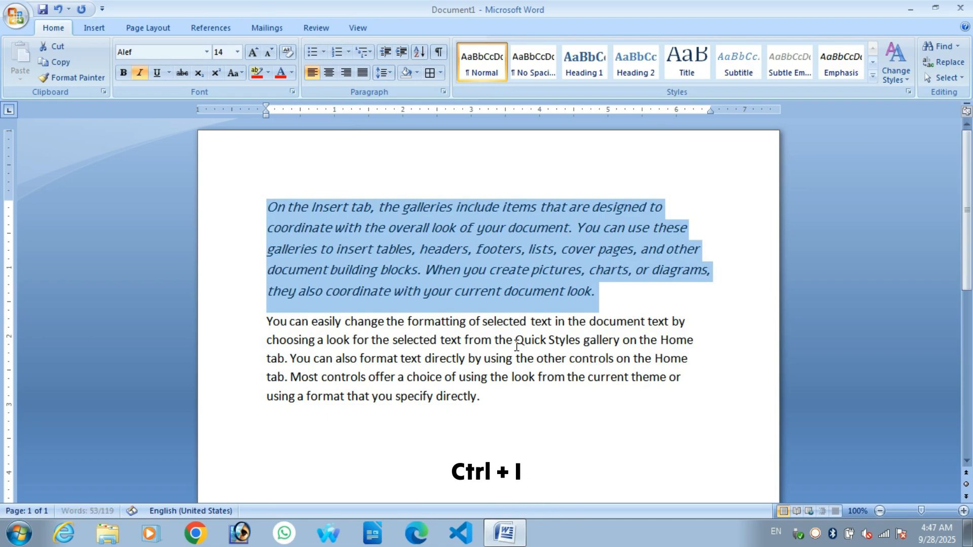
key("ctrl+i")
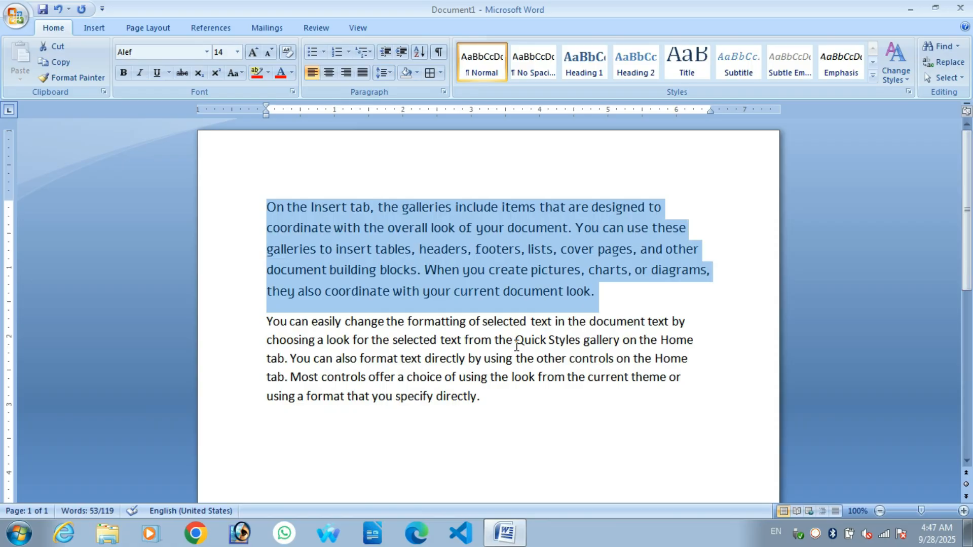
Step: Select the first line of the first paragraph and underline it
left_click(294, 203)
left_click_drag(267, 206, 667, 208)
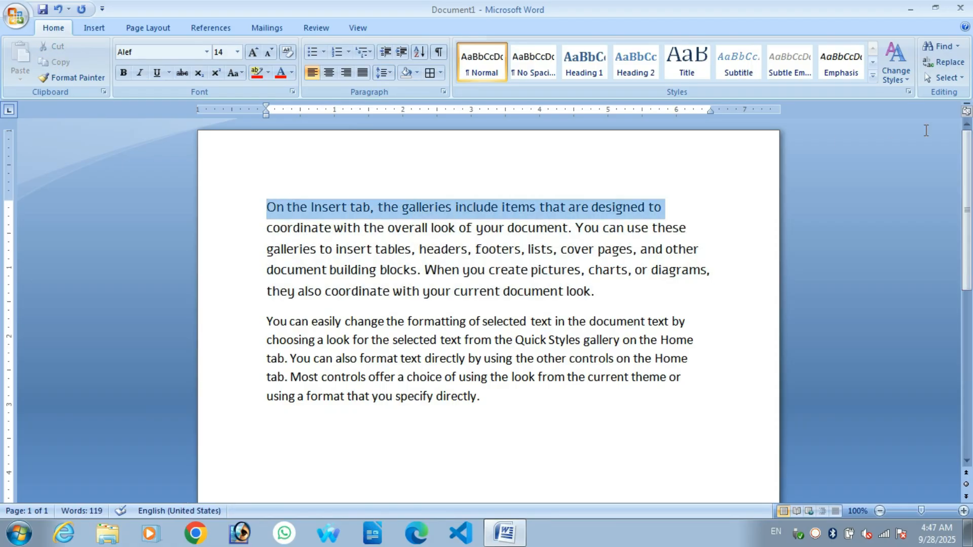
key("ctrl+u")
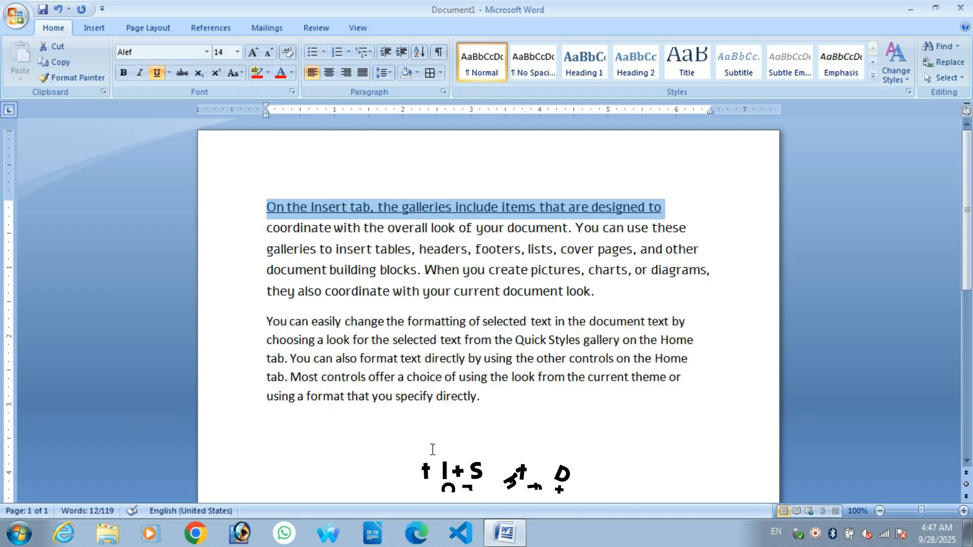
Step: Apply a double underline to the first line of the first paragraph, then clear its underlining
key("ctrl+shift+d")
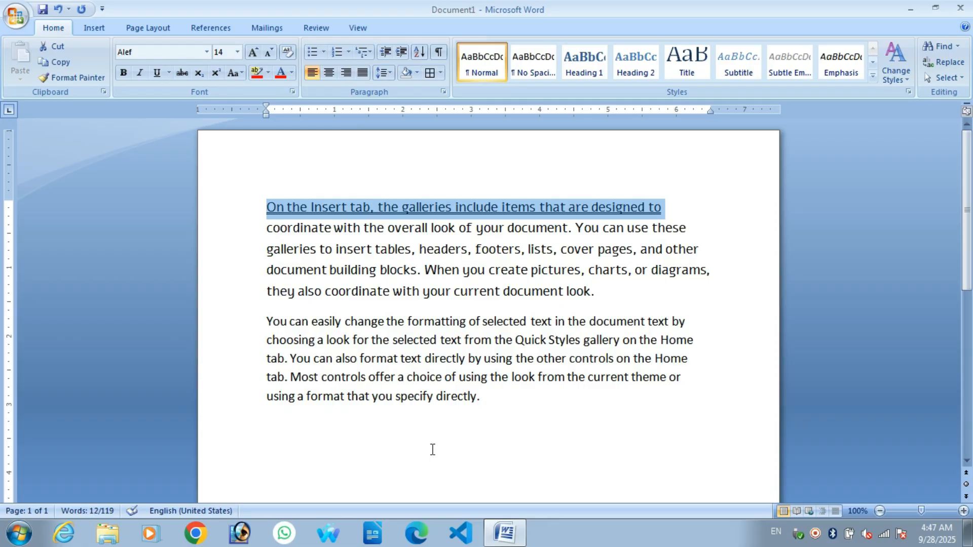
key("ctrl+u")
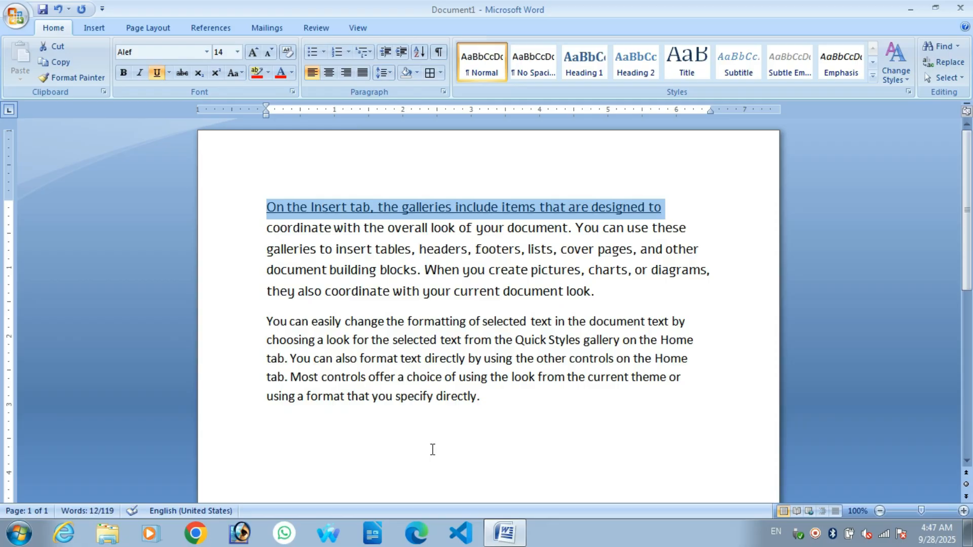
key("ctrl+u")
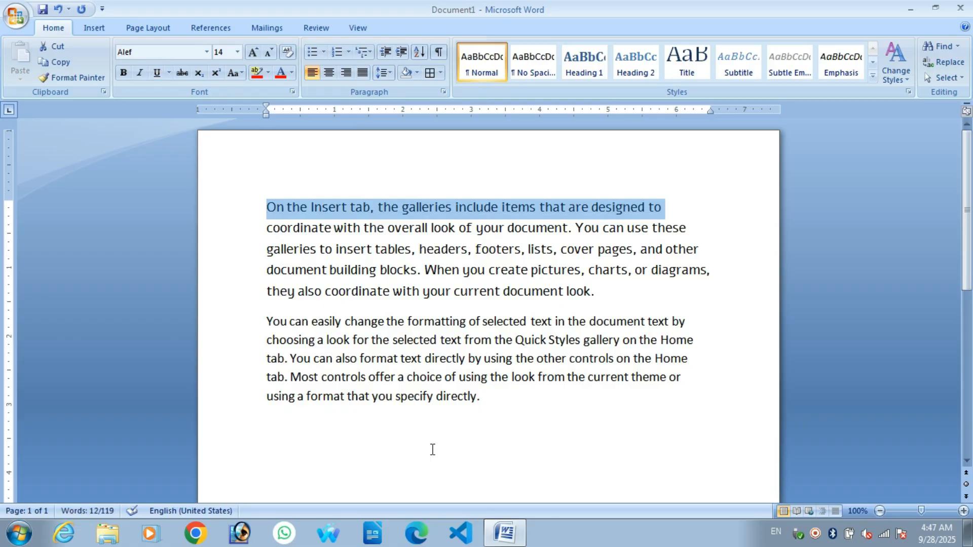
left_click(432, 293)
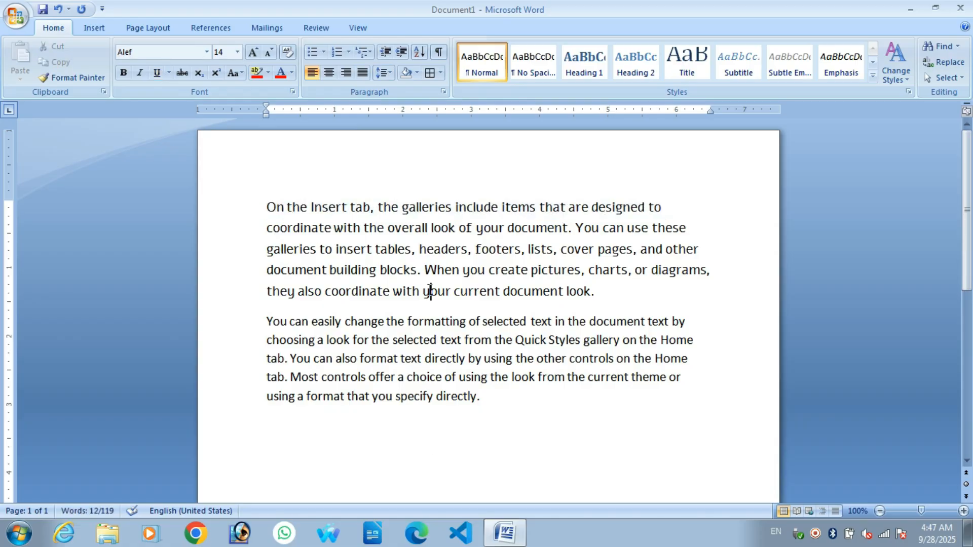
Step: Apply strikethrough to the first two lines of the first paragraph through the Font dialog, and remove the strikethrough again
left_click_drag(267, 208, 698, 230)
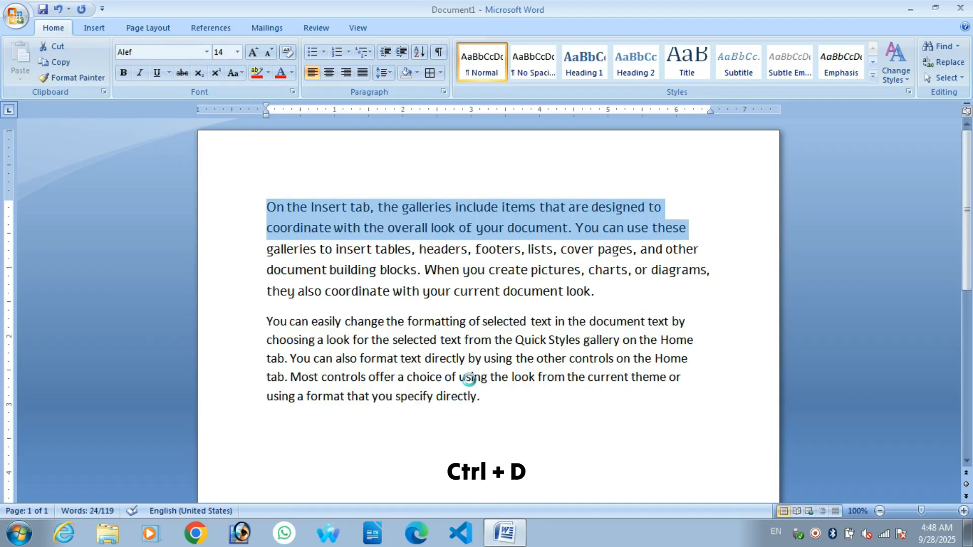
key("ctrl+d")
key("alt+k")
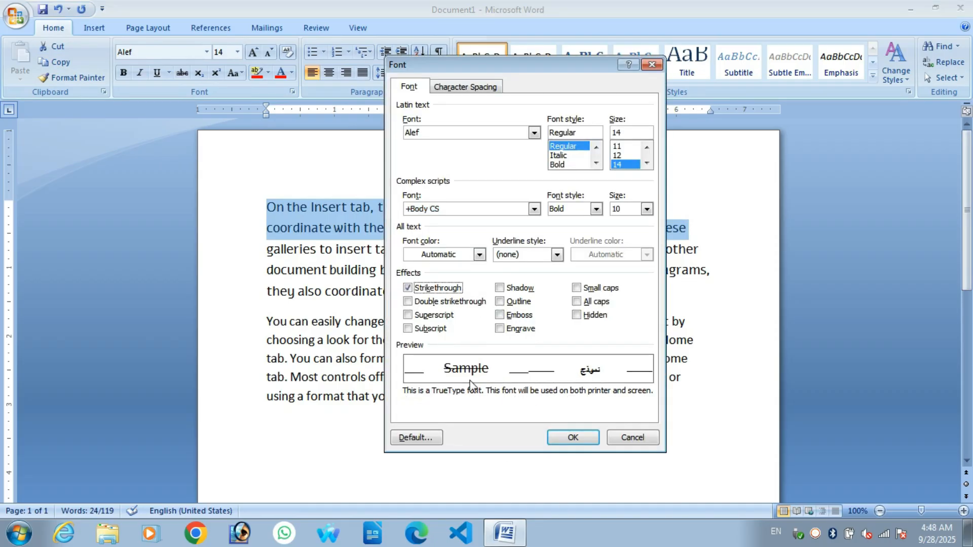
key("Return")
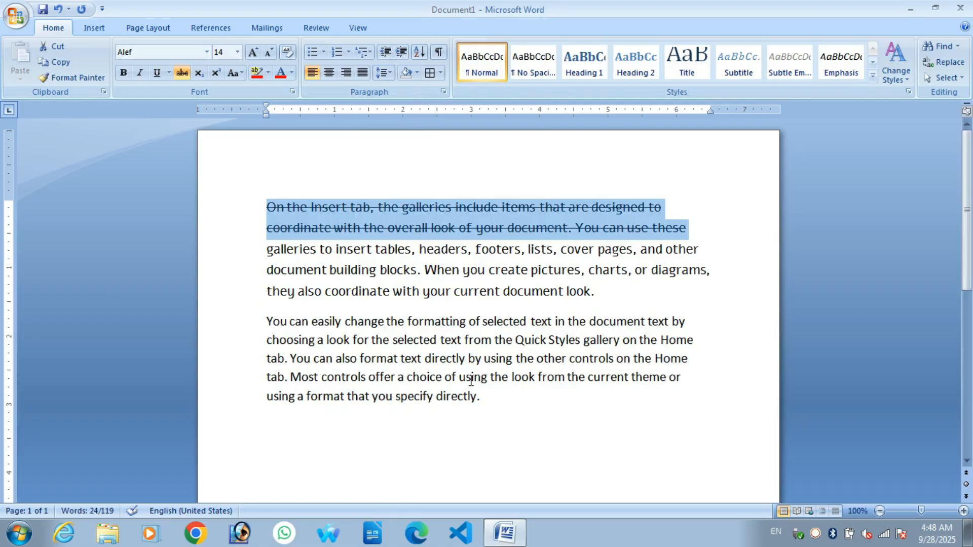
key("ctrl+d")
key("alt+k")
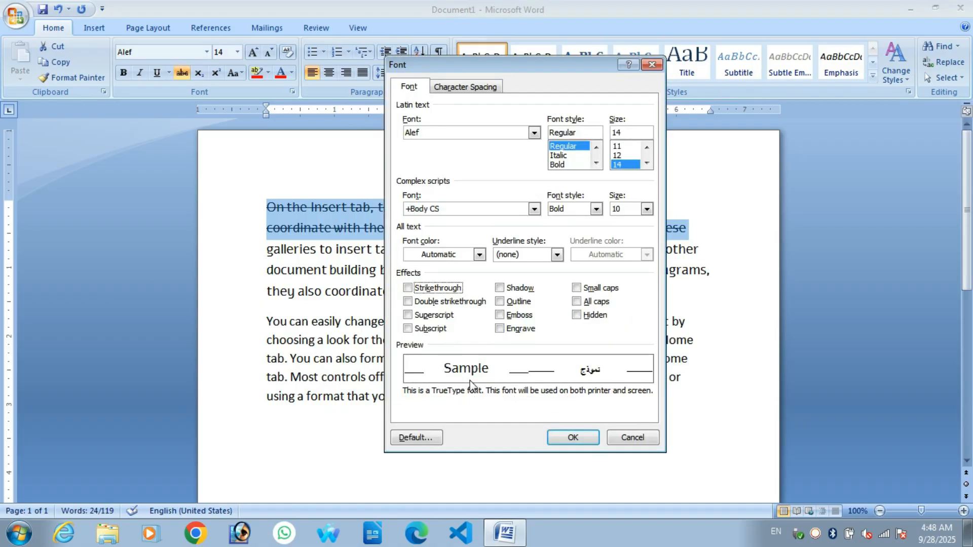
key("Return")
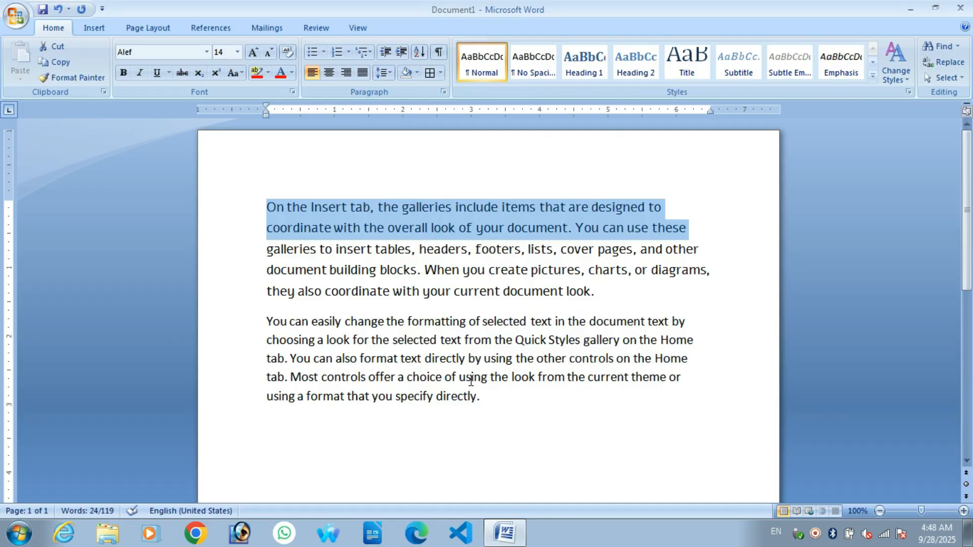
Step: Add the line "H2O" below the first paragraph and format its 2 as subscript
left_click(618, 300)
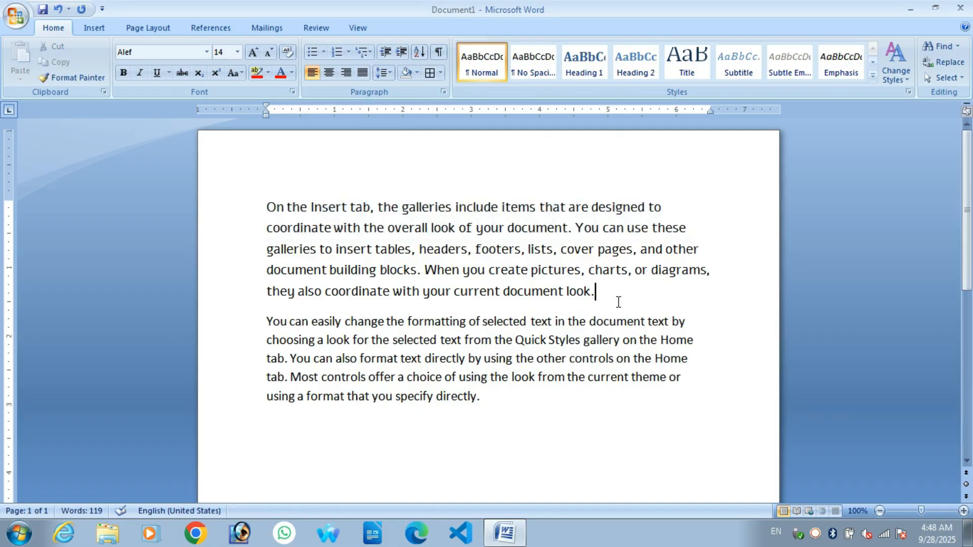
key("Return")
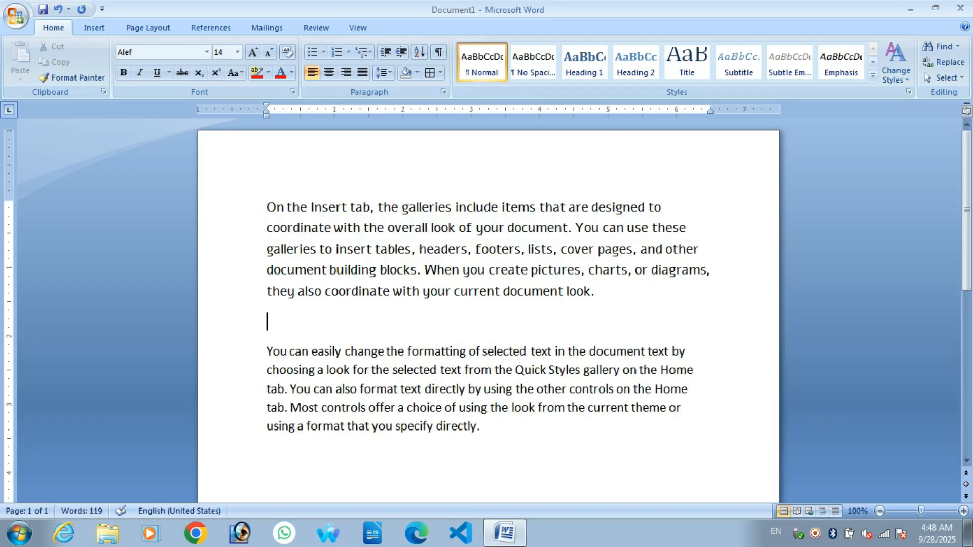
type("H2O")
left_click_drag(276, 321, 282, 333)
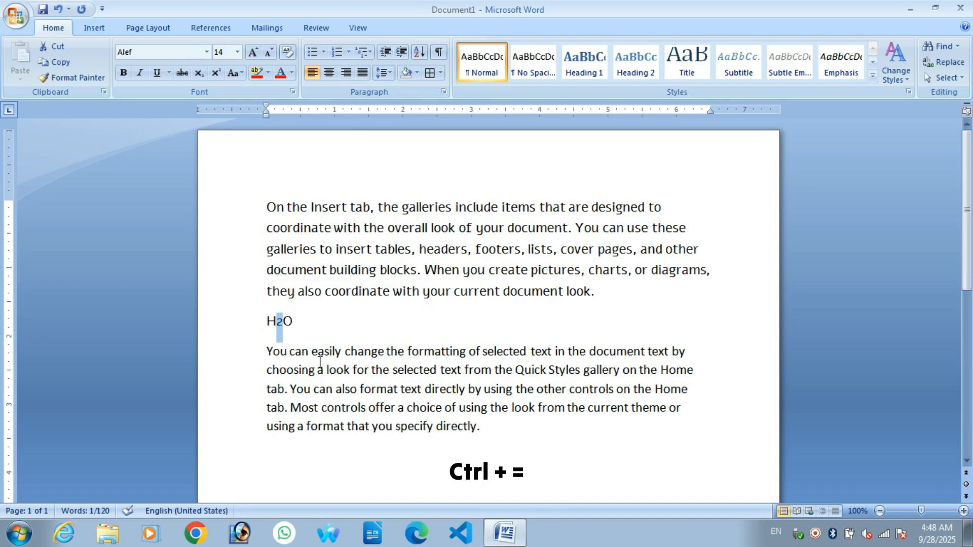
key("ctrl+equal")
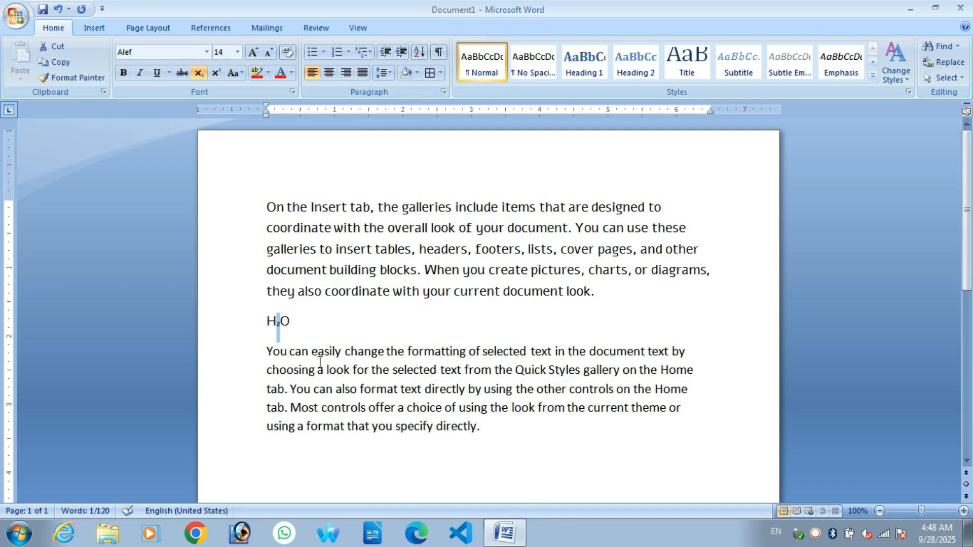
Step: Add the line "A2" below the H2O line and format its 2 as superscript
left_click(300, 330)
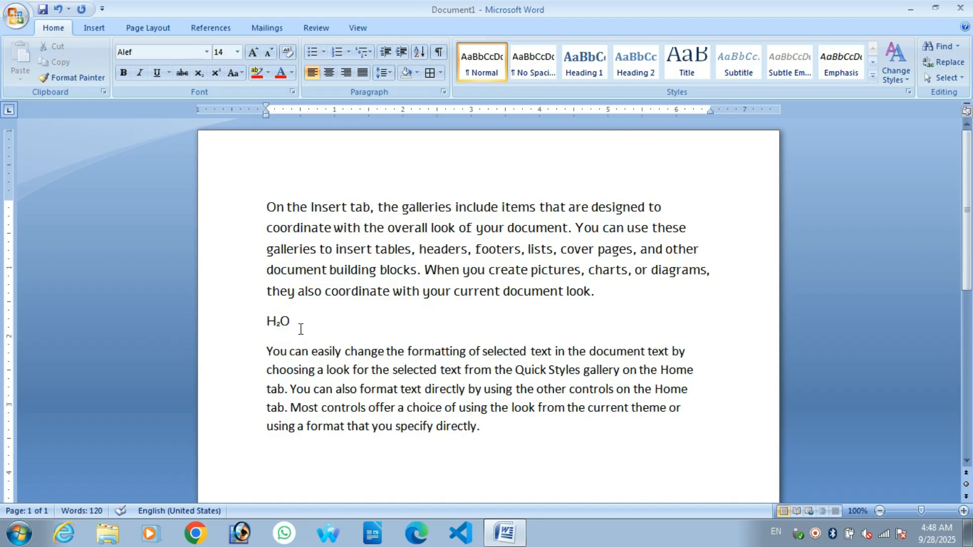
key("Return")
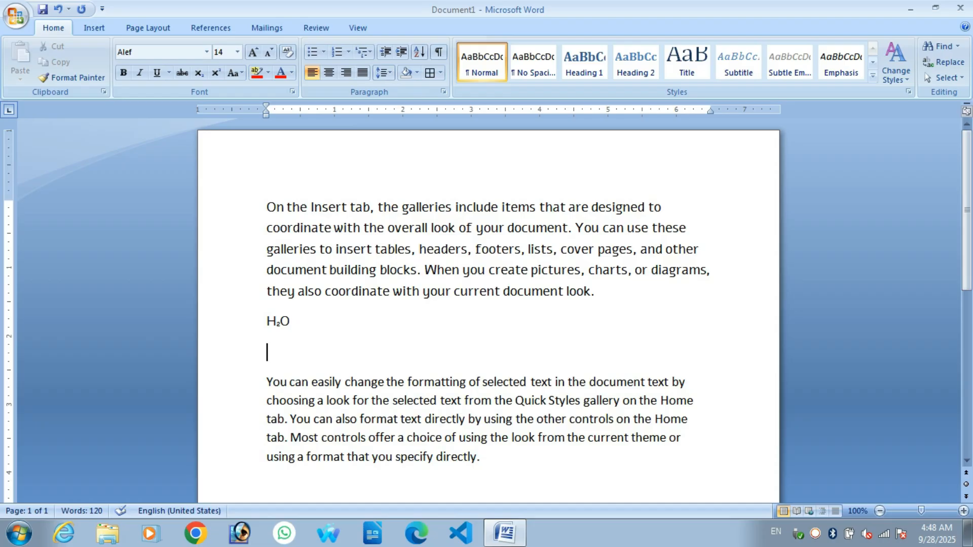
type("A2")
left_click_drag(275, 352, 282, 356)
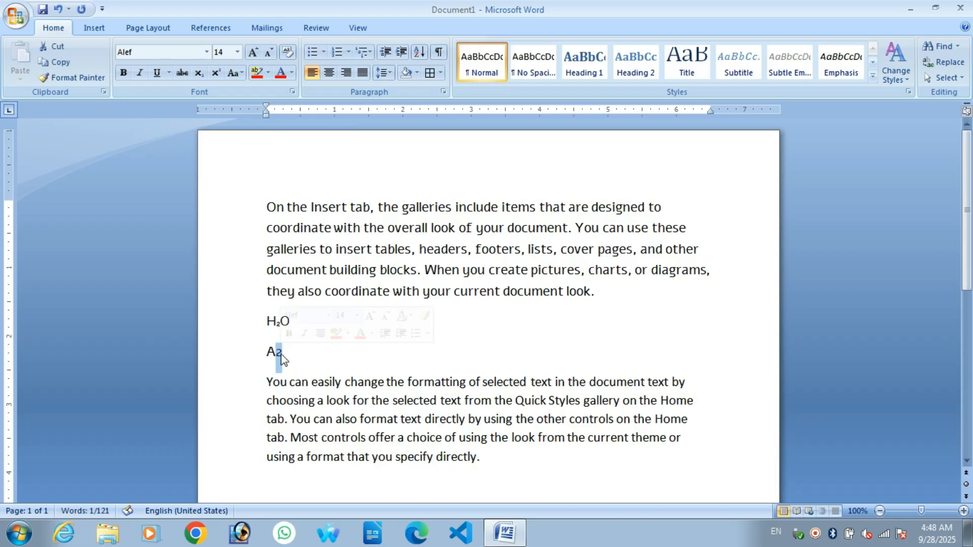
key("ctrl+shift+equal")
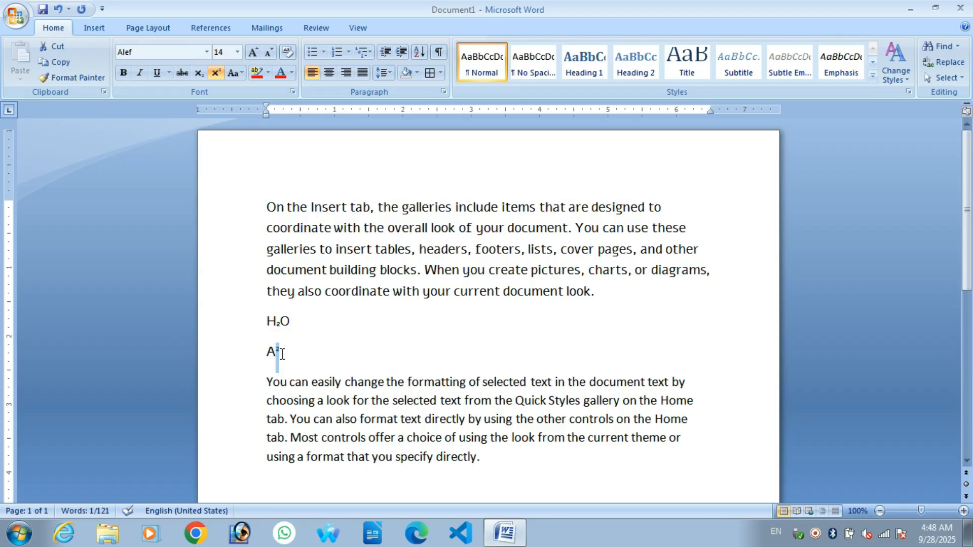
left_click(282, 353)
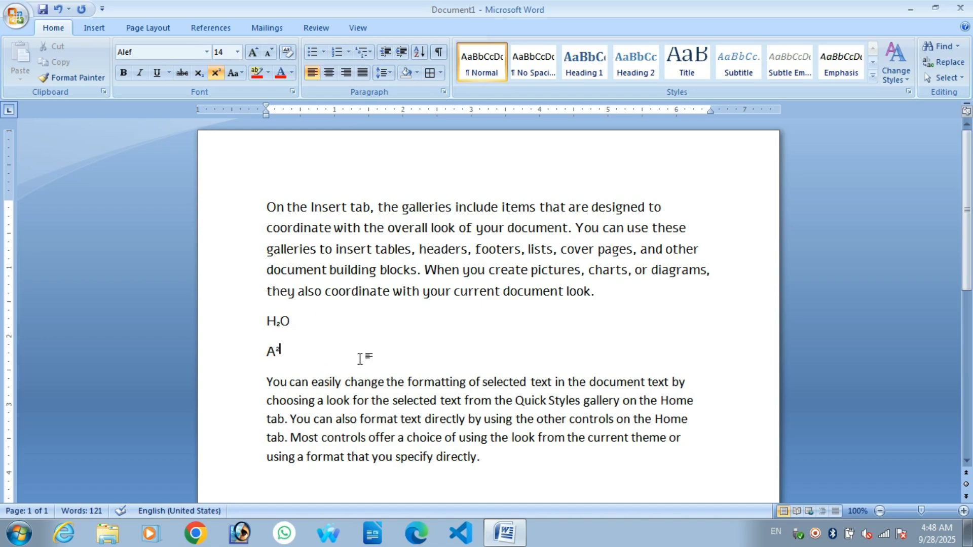
Step: Add the line "Introduction" after the last paragraph and format the word in all caps
left_click(499, 465)
key("Return")
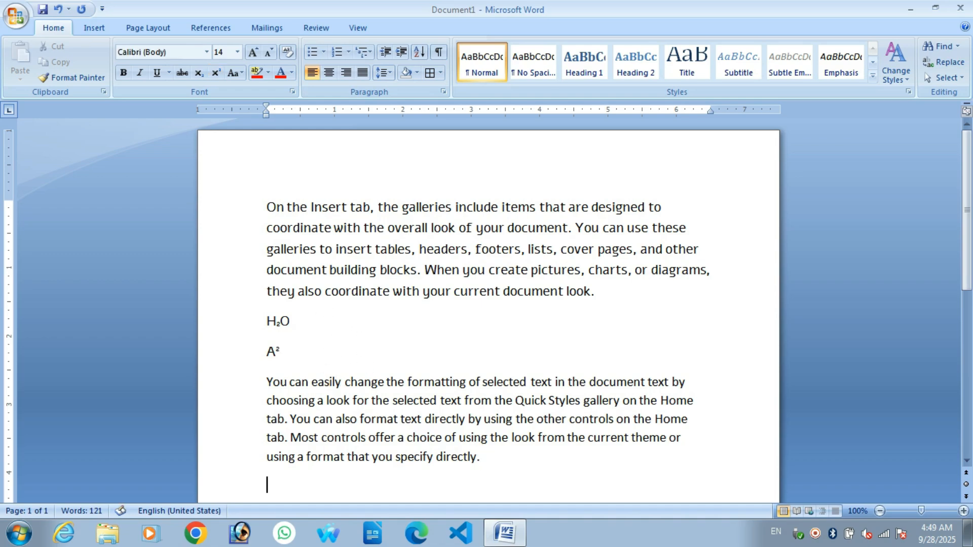
type("Introduction")
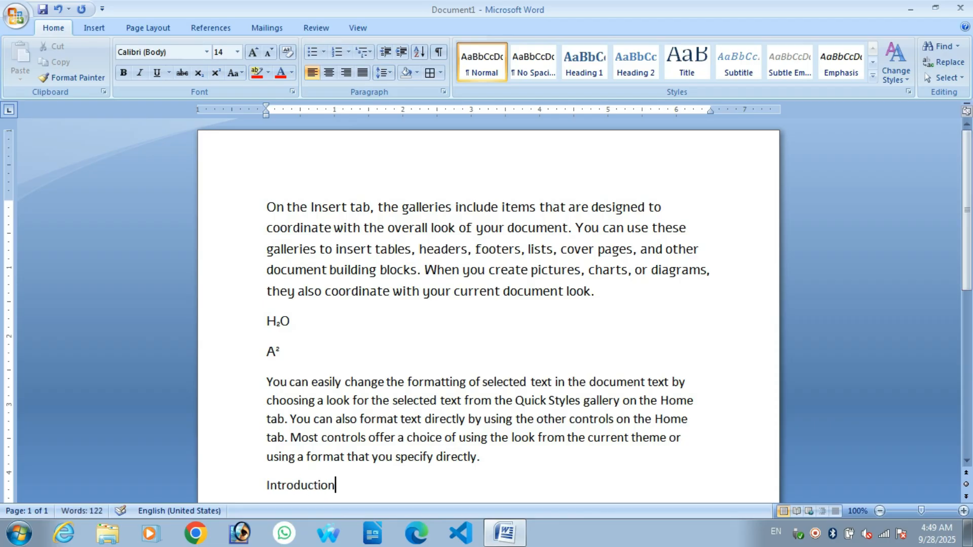
key("Return")
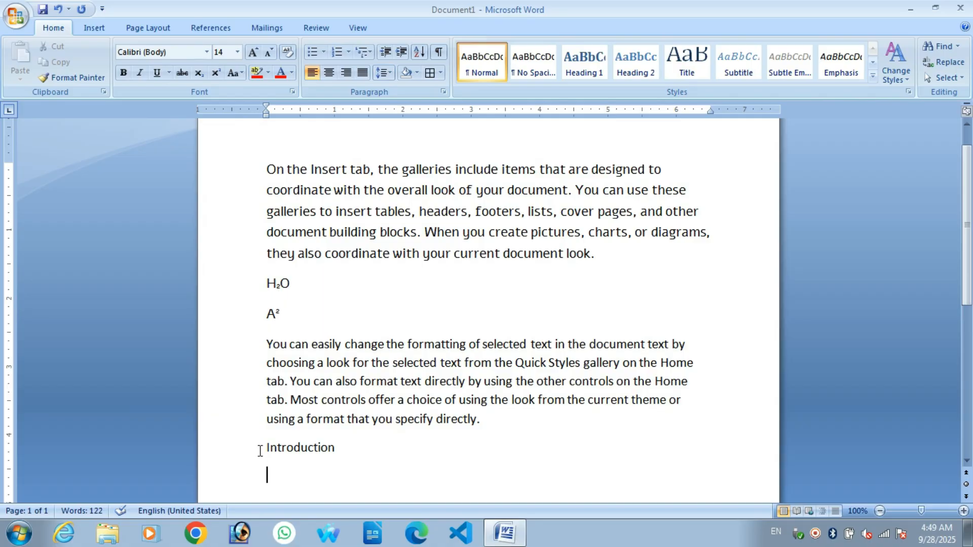
left_click(262, 451)
left_click_drag(262, 451, 343, 460)
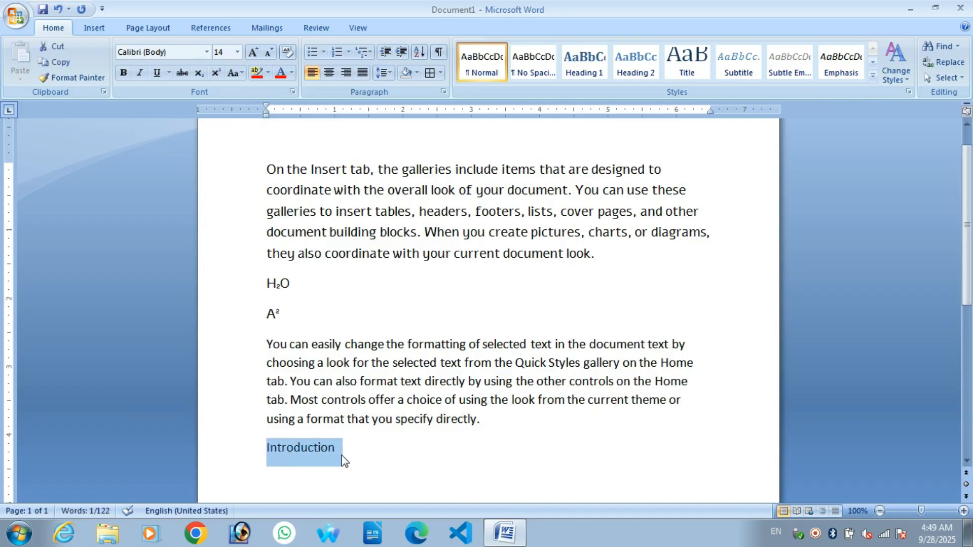
key("ctrl+shift+a")
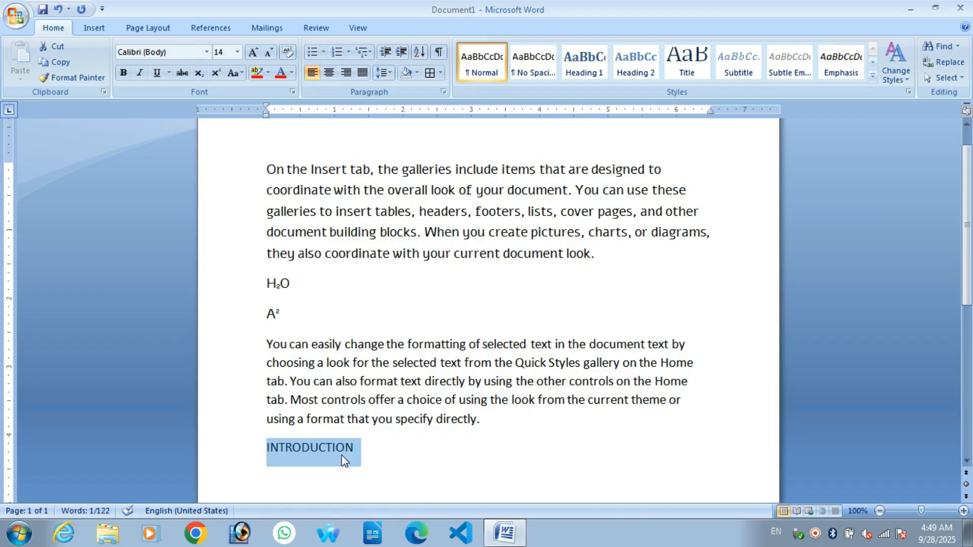
Step: Change the paragraph starting "You can easily change" to uppercase, and undo the case change
left_click_drag(267, 343, 479, 433)
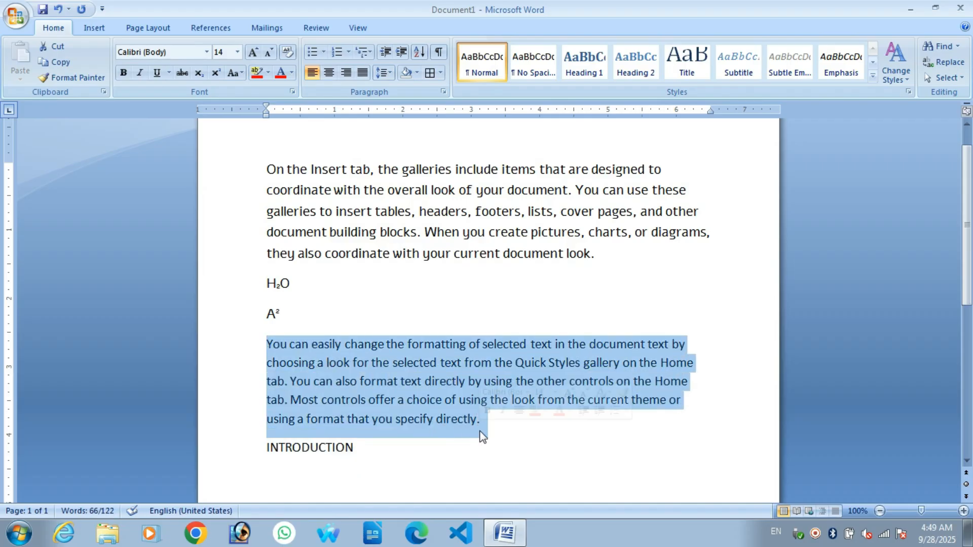
key("shift+F3")
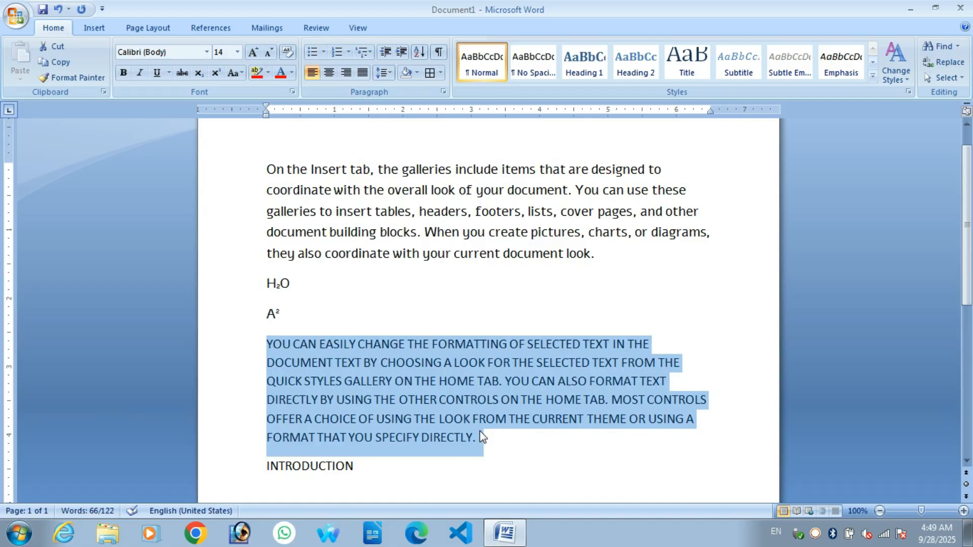
key("ctrl+z")
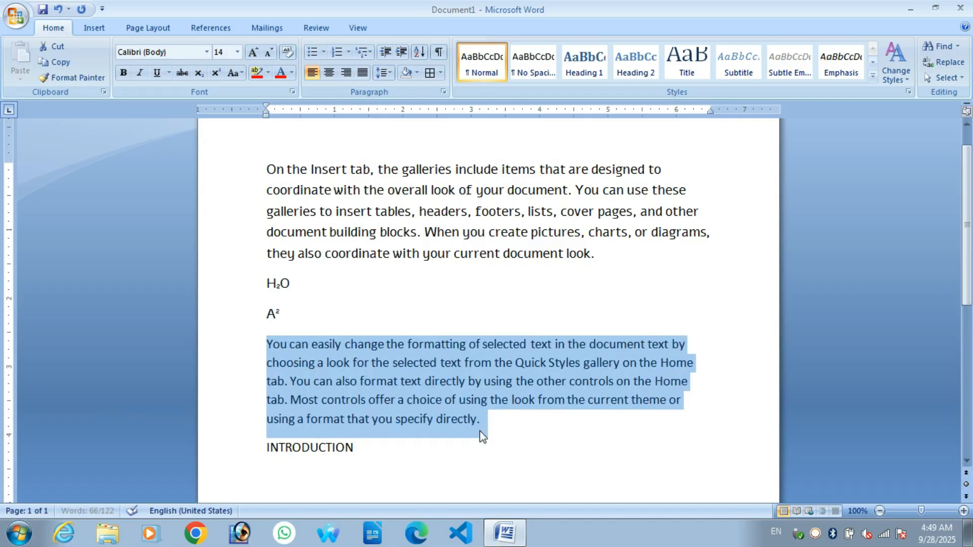
left_click(480, 430)
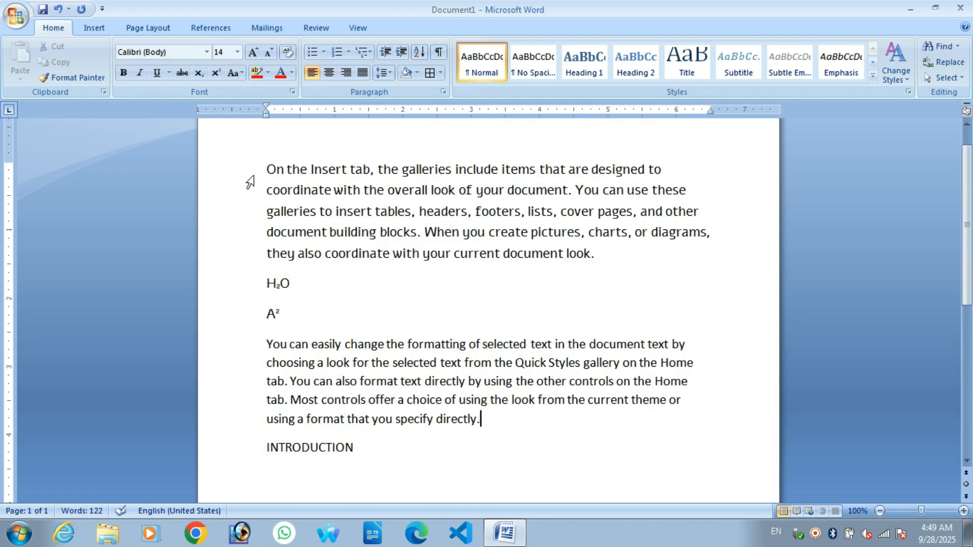
Step: Cycle the whole first paragraph's letter case through uppercase and lowercase, ending with sentence case
left_click_drag(263, 166, 598, 254)
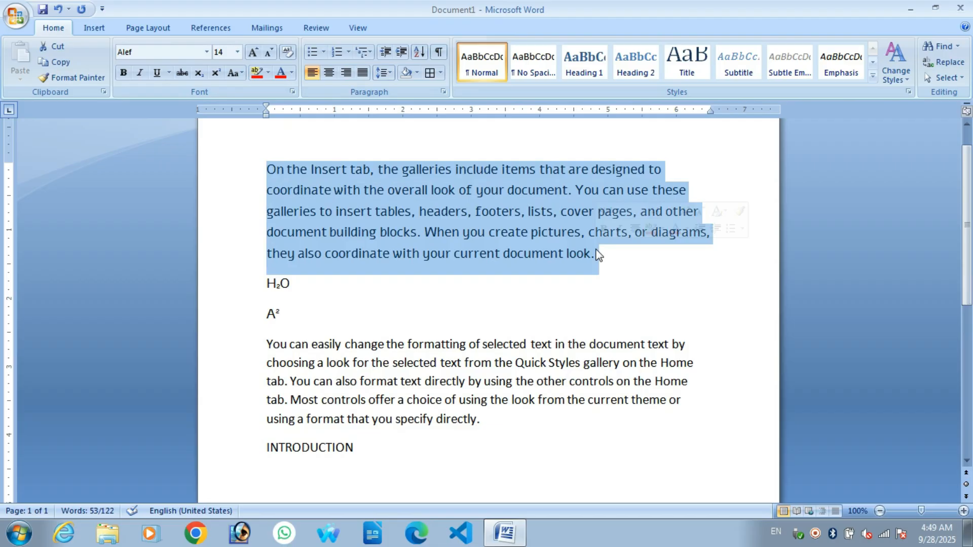
key("shift+F3")
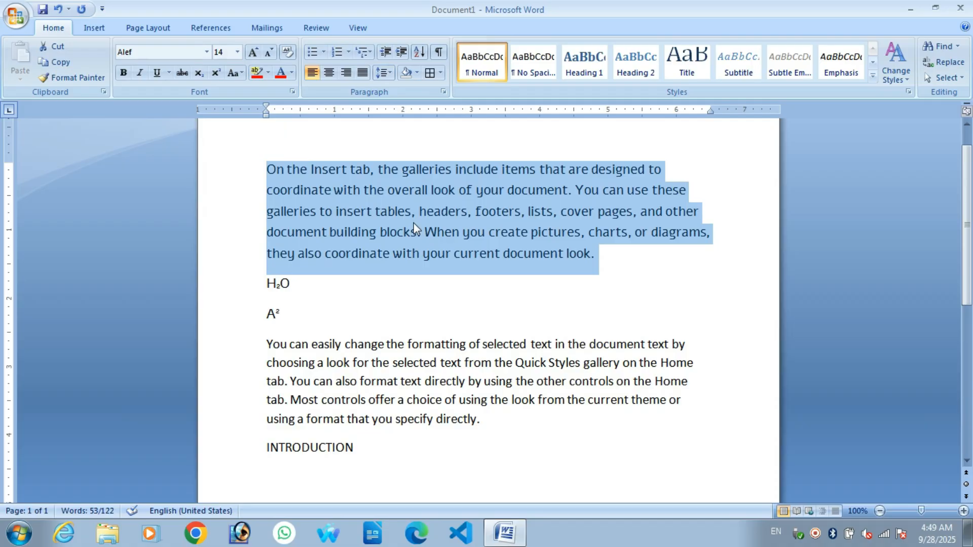
key("shift+F3")
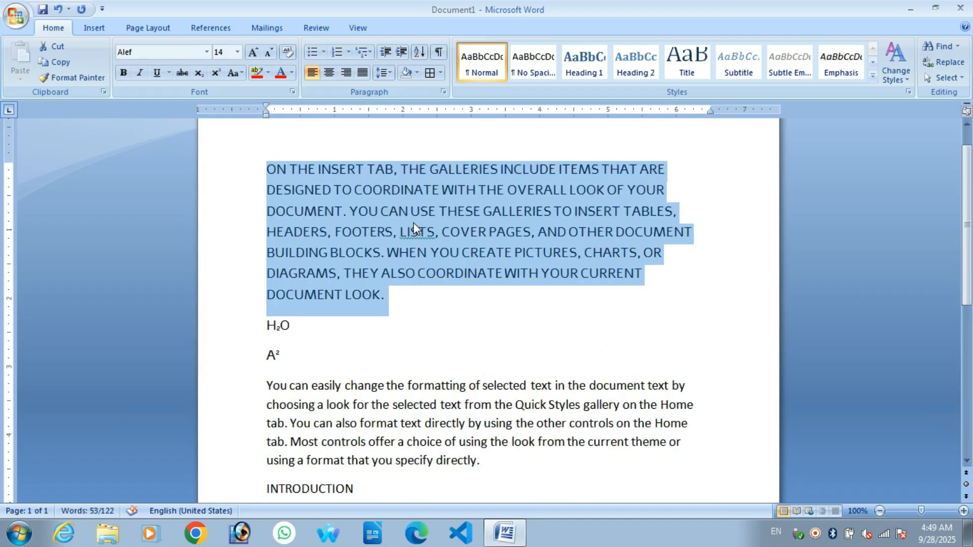
key("shift+F3")
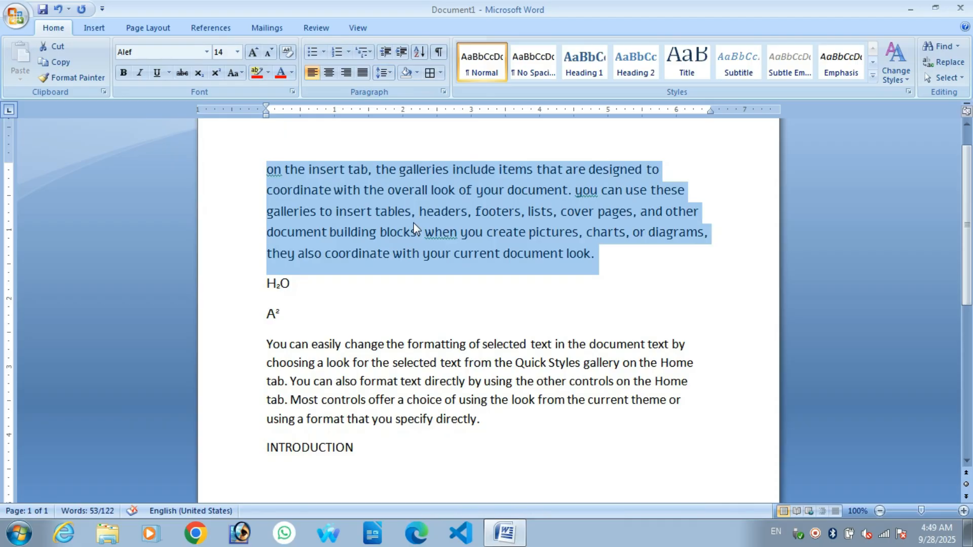
key("shift+F3")
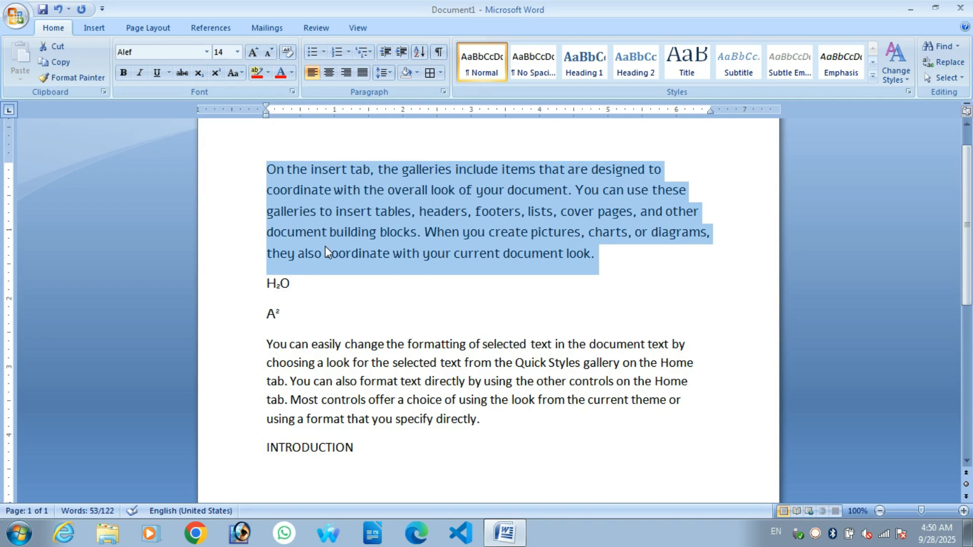
Step: Set the first paragraph's font color to standard red and add an empty line below the paragraph
key("alt+h")
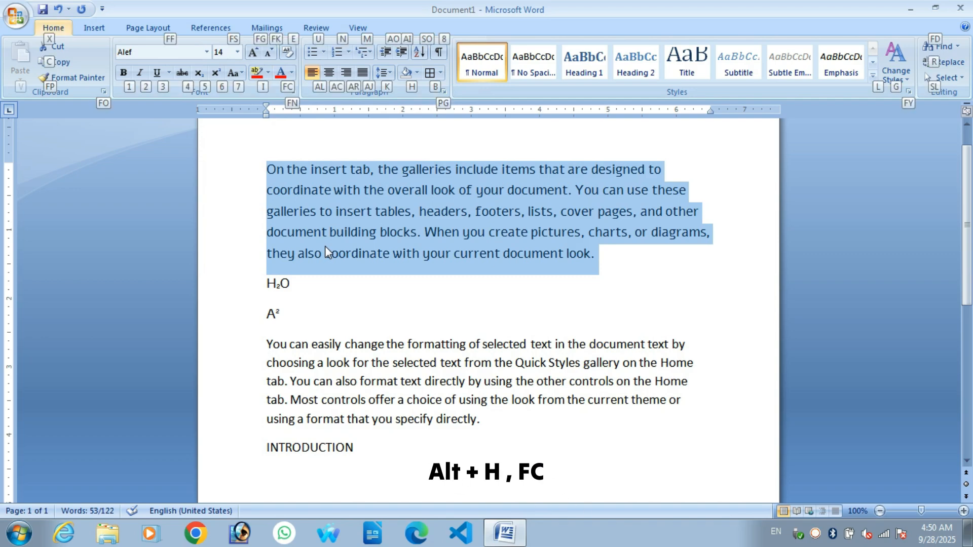
key("f")
key("c")
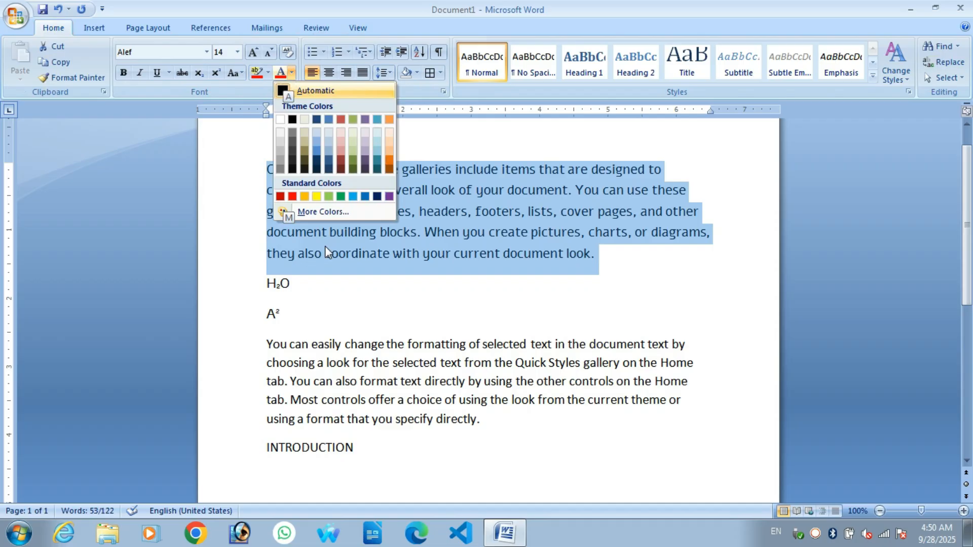
key("Down")
key("Down")
key("Down")
key("Down")
key("Down")
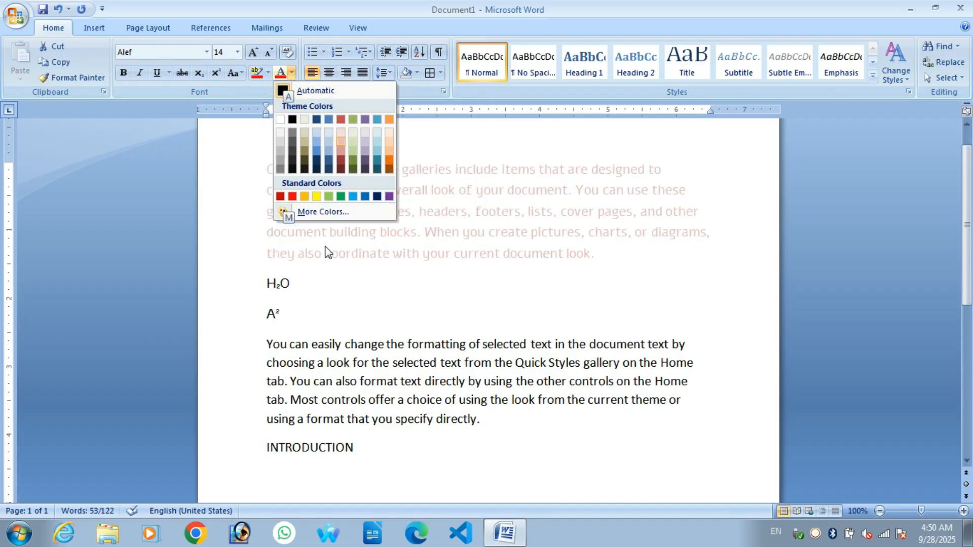
key("Down")
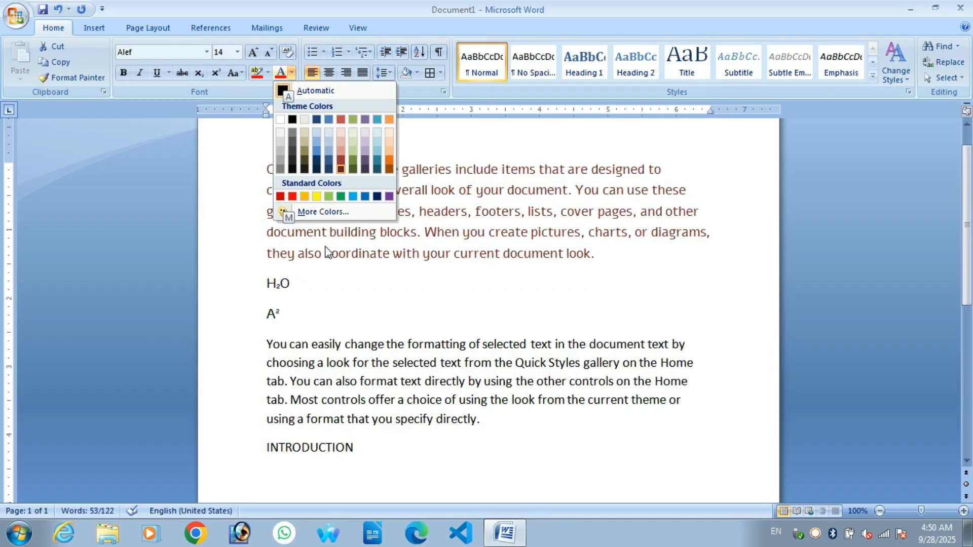
key("Down")
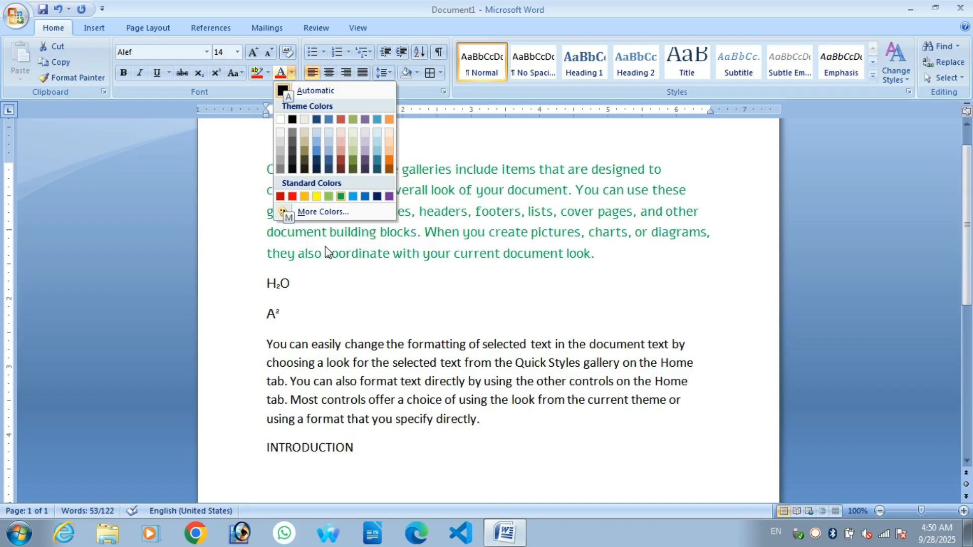
key("Left")
key("Left")
key("Right")
key("Right")
key("Right")
key("Right")
key("Right")
key("Left")
key("Left")
key("Left")
key("Left")
key("Left")
key("Left")
key("Left")
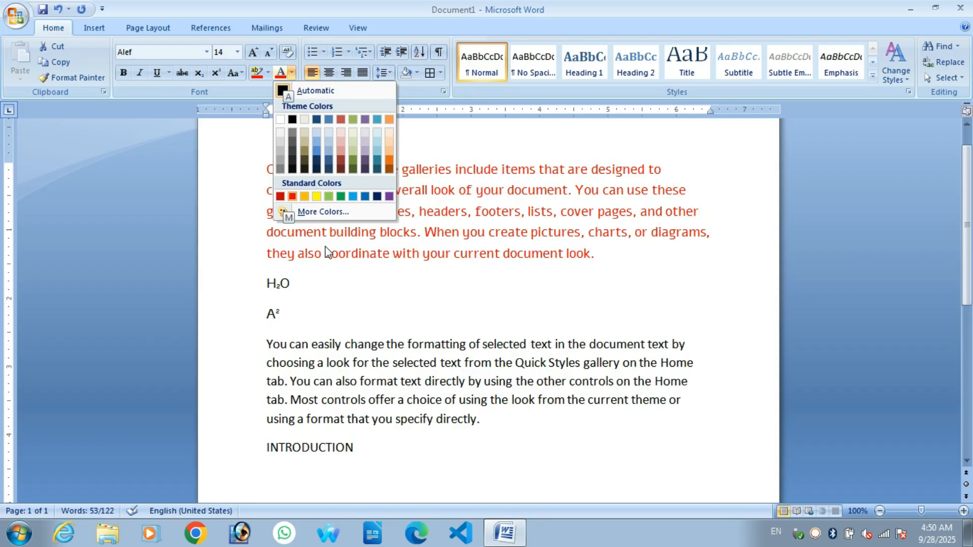
key("Return")
key("Right")
key("Return")
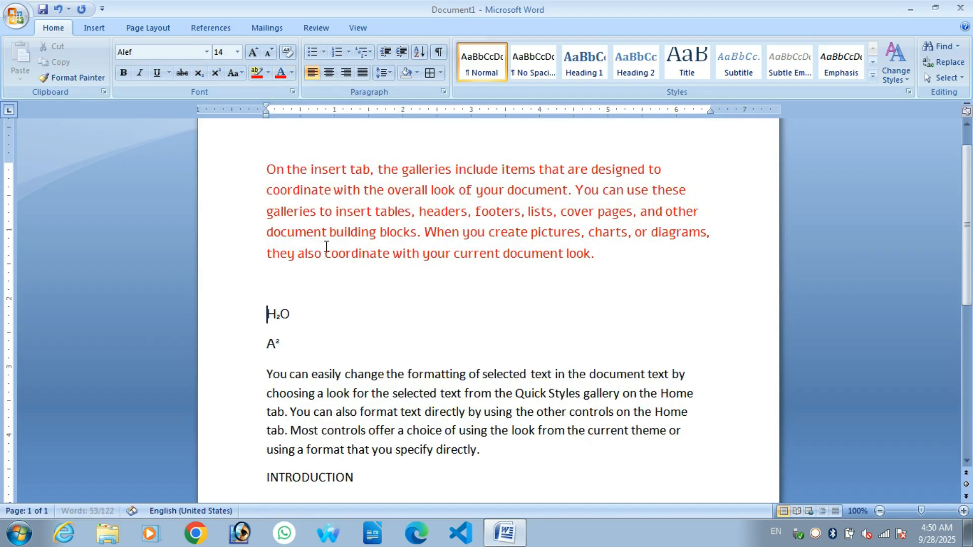
key("Down")
key("Down")
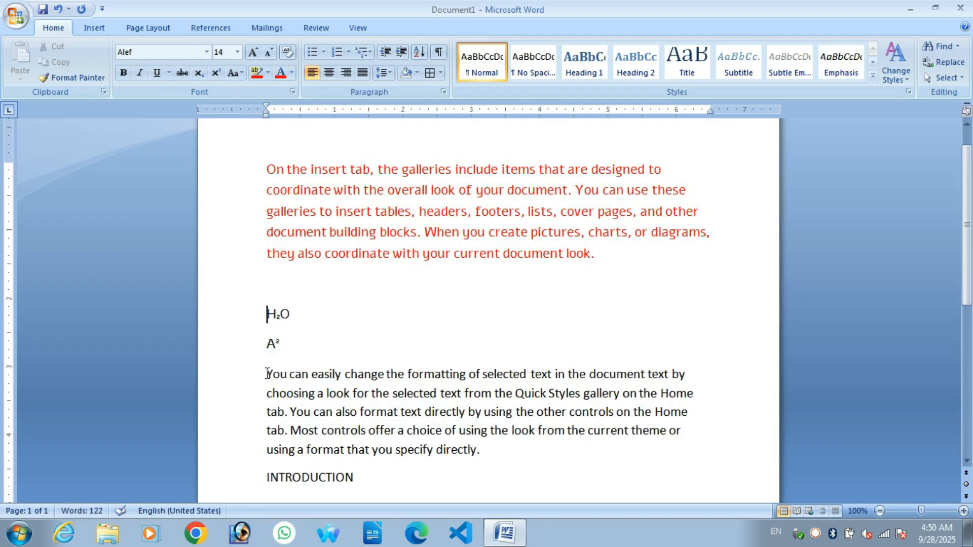
Step: Set the font color of the paragraph starting "You can easily change" to standard green
left_click_drag(265, 373, 484, 441)
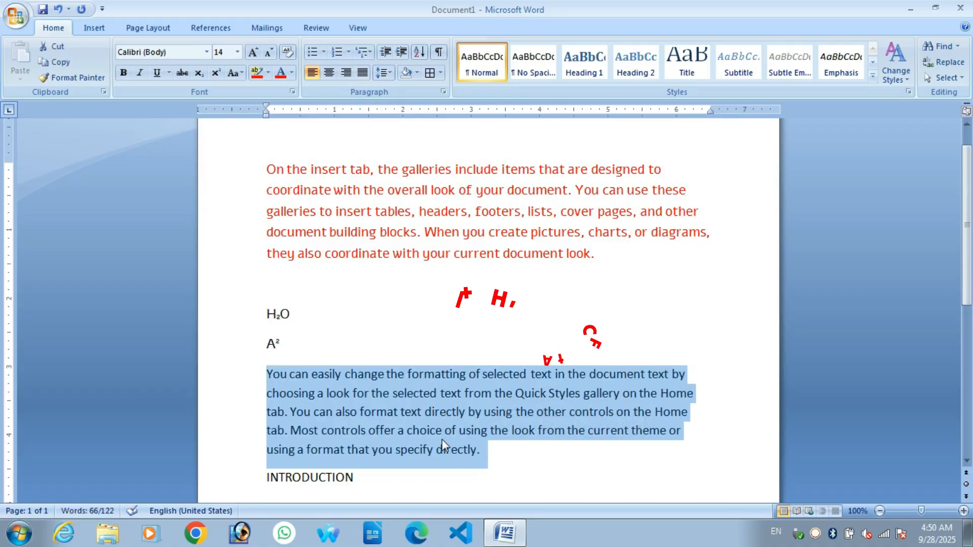
key("alt+h")
key("f")
key("c")
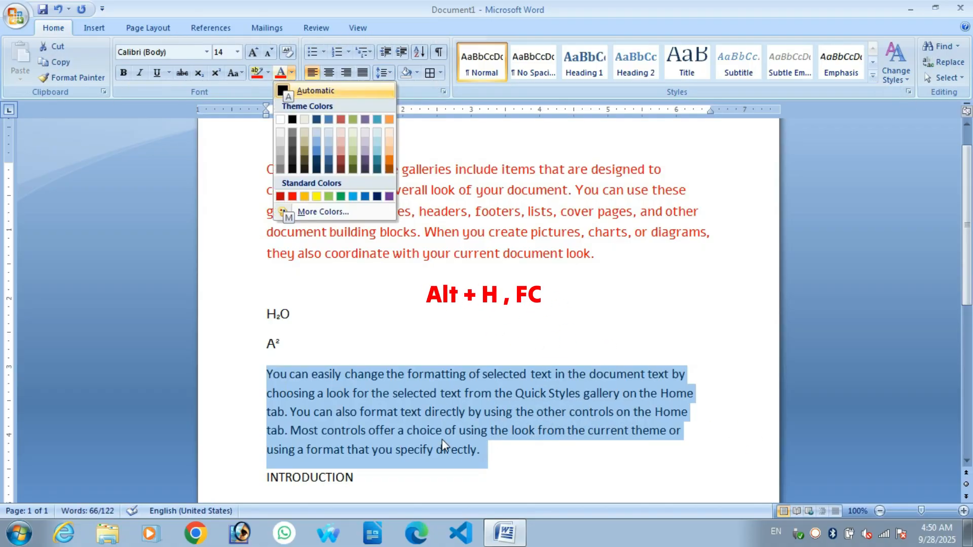
key("Down")
key("Down")
key("Down")
key("Down")
key("Down")
key("Down")
key("Down")
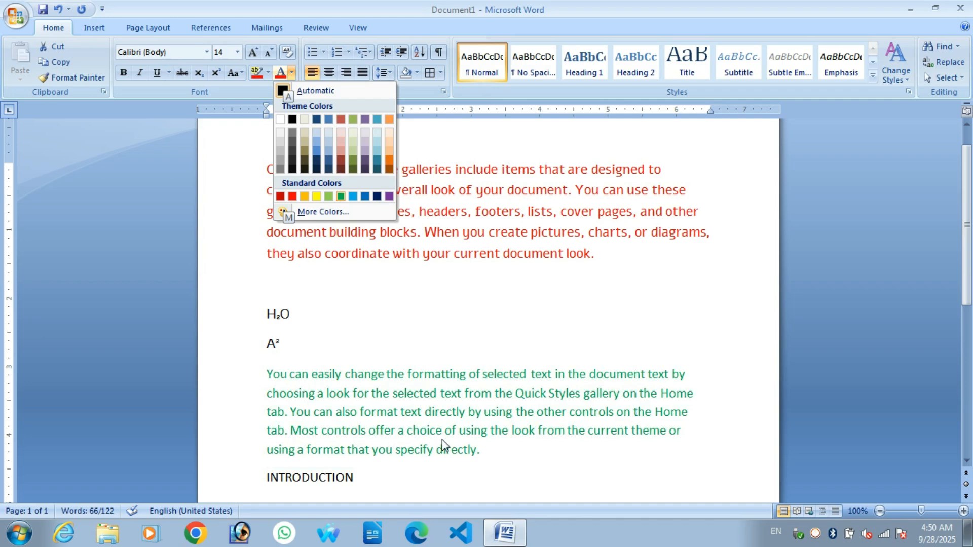
key("Return")
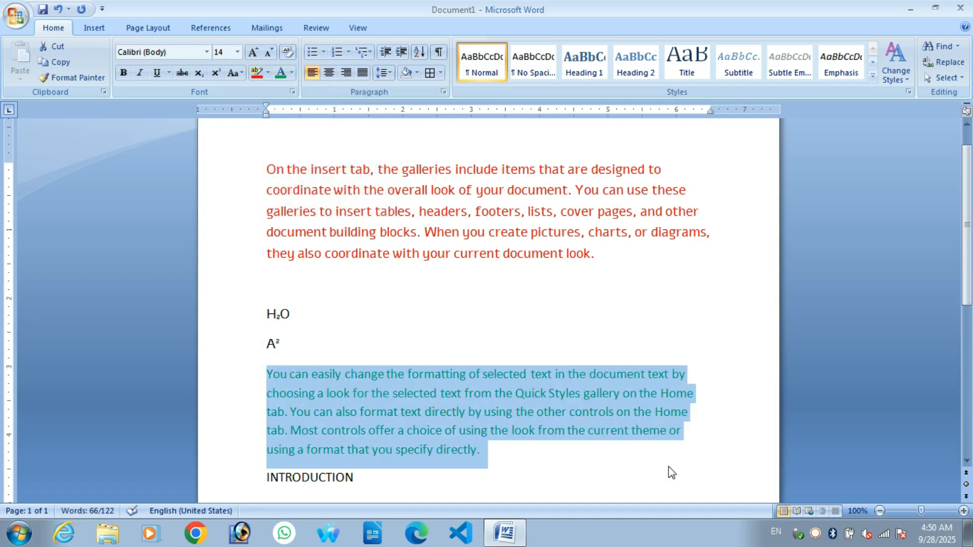
Step: Clear the character formatting of the first paragraph, and of all the text from there through "Introduction"
left_click(266, 171)
left_click_drag(265, 171, 639, 287)
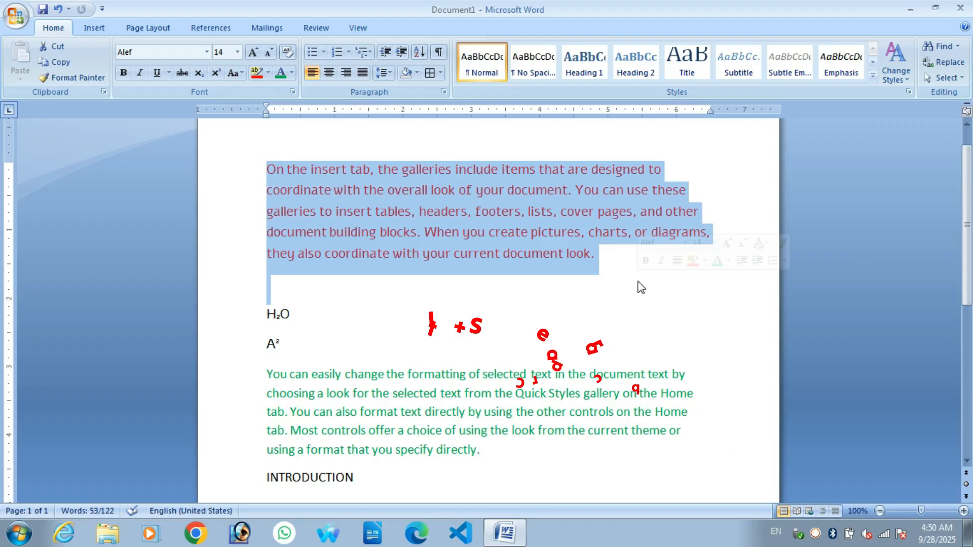
key("ctrl+space")
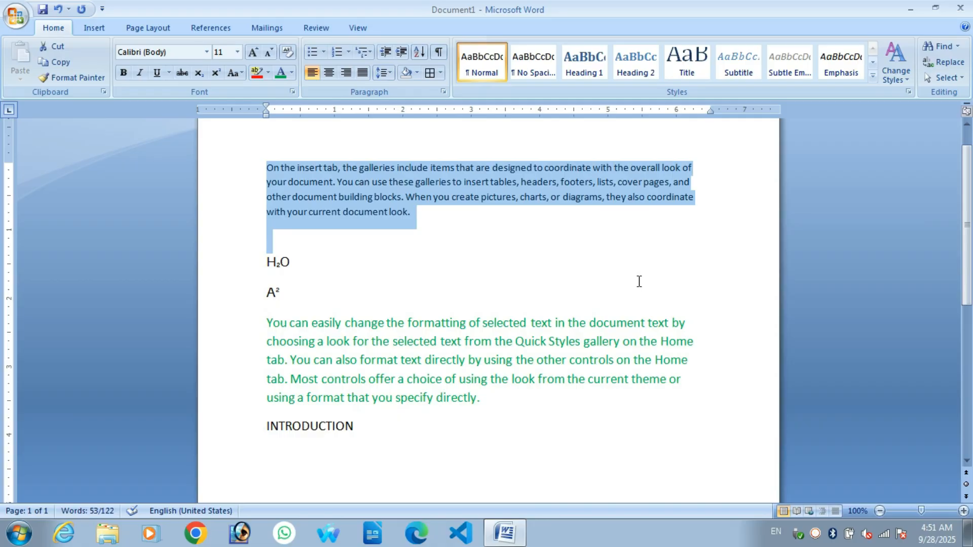
left_click_drag(366, 430, 247, 138)
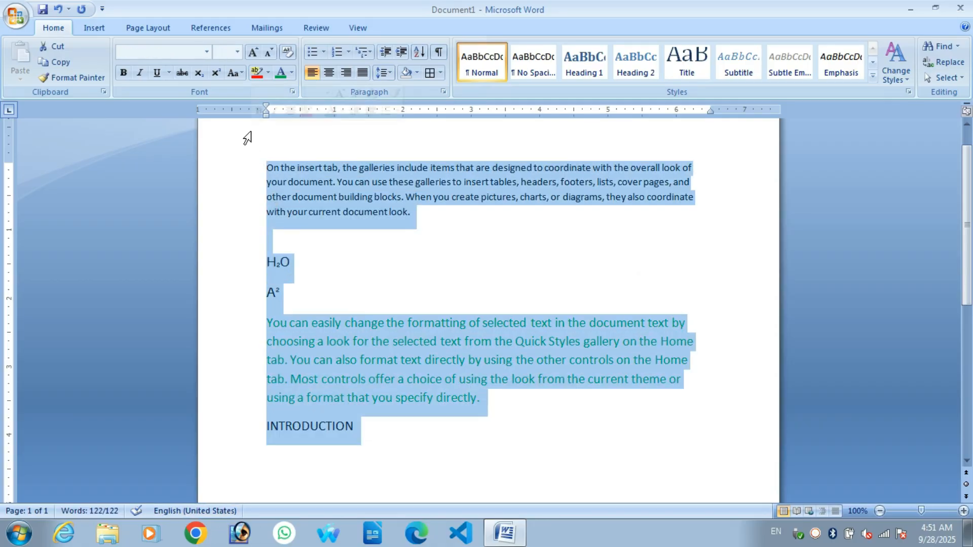
key("ctrl+space")
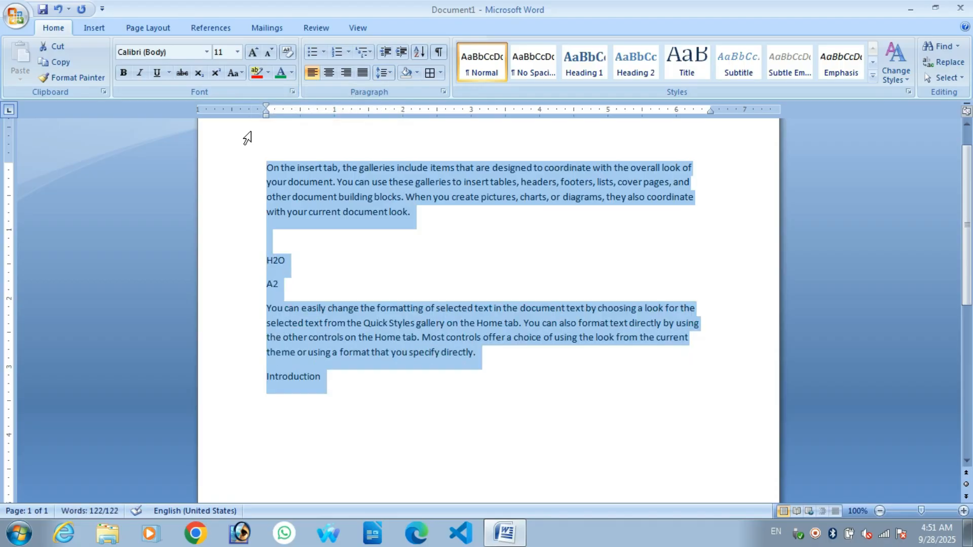
Step: Increase the font size of the entire document to 14
left_click(438, 212)
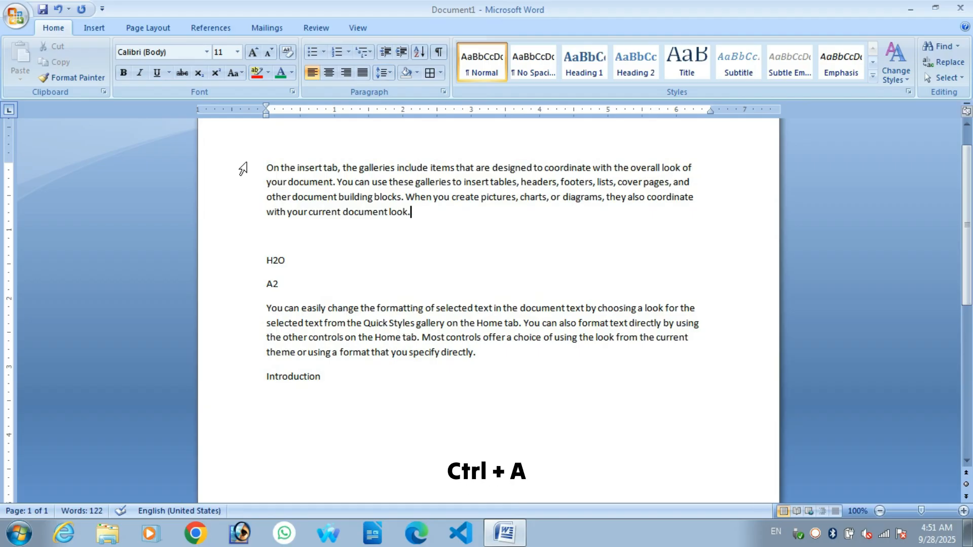
key("ctrl+a")
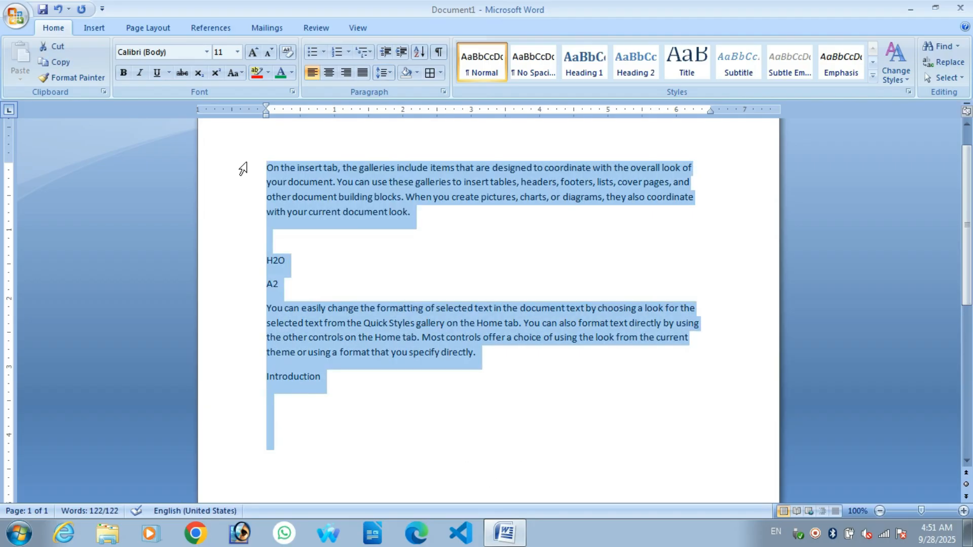
key("ctrl+shift+period")
key("ctrl+shift+period")
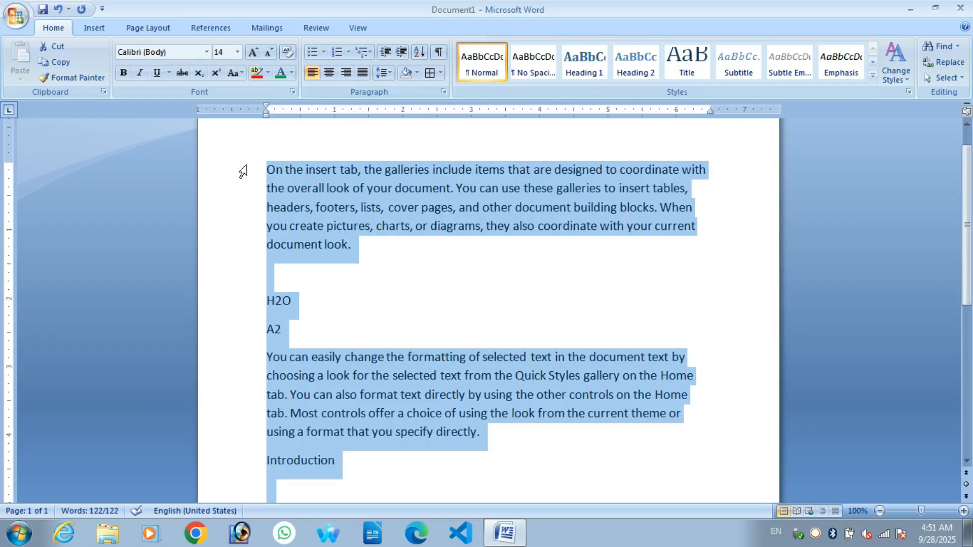
left_click(418, 256)
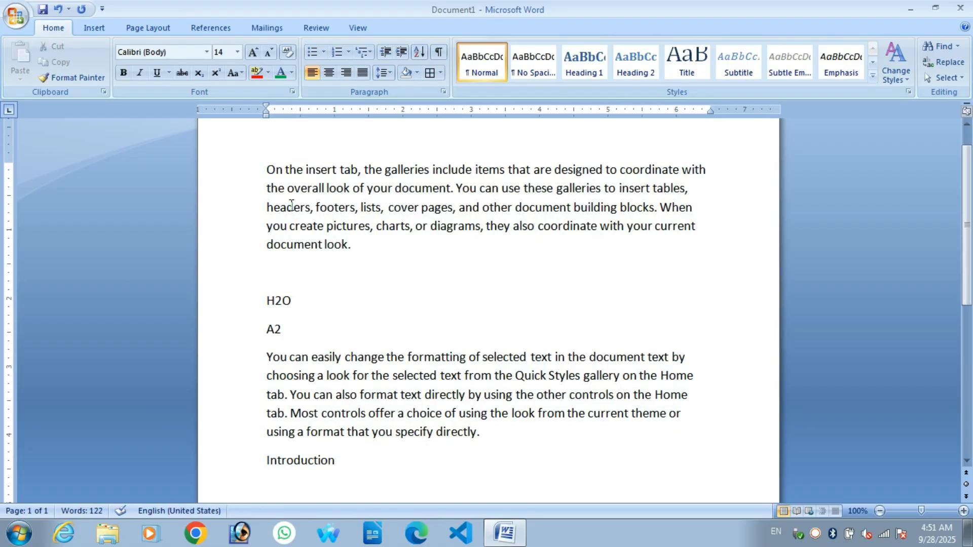
Step: Highlight the H2O and A2 lines in yellow
left_click_drag(264, 172, 315, 206)
left_click_drag(254, 307, 263, 329)
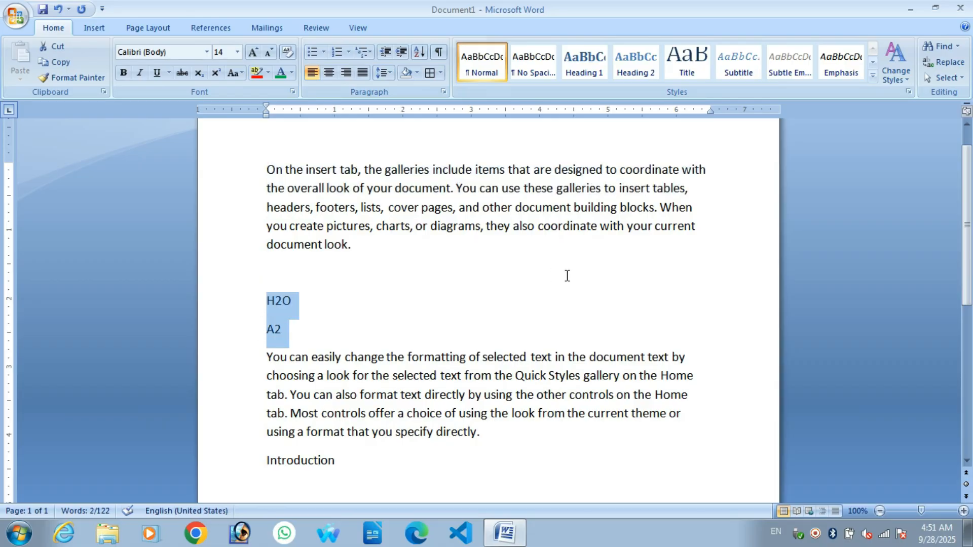
key("alt+h")
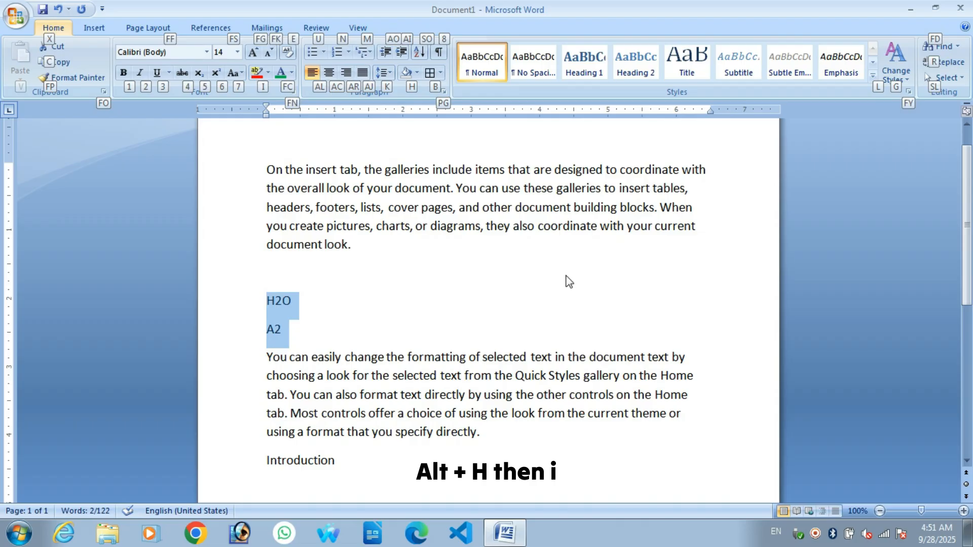
key("i")
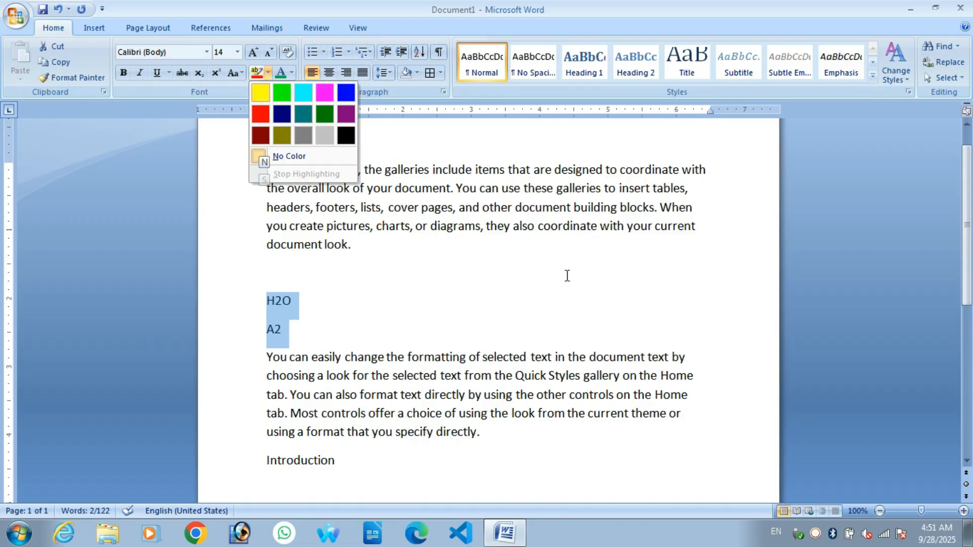
key("Up")
key("Up")
key("Up")
key("Up")
key("Up")
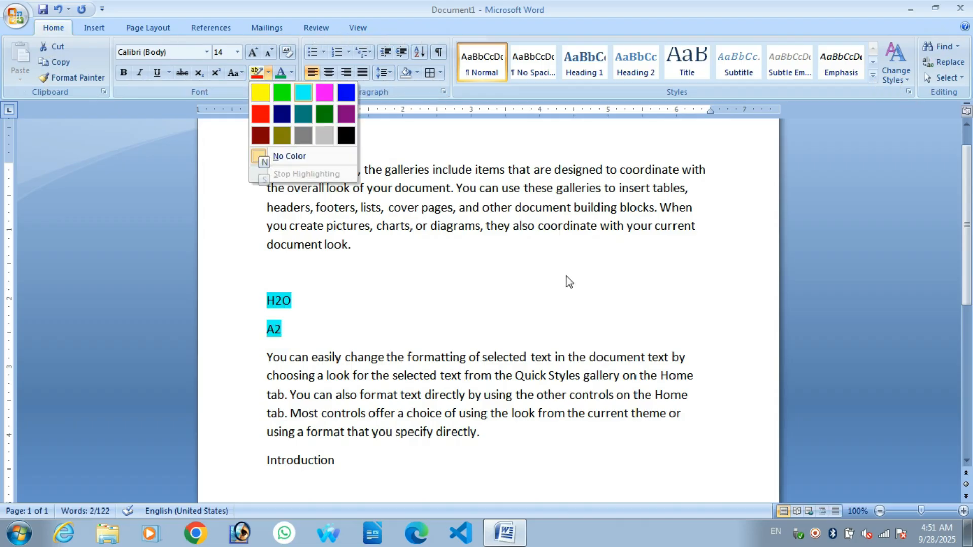
key("Left")
key("Left")
key("Return")
key("Right")
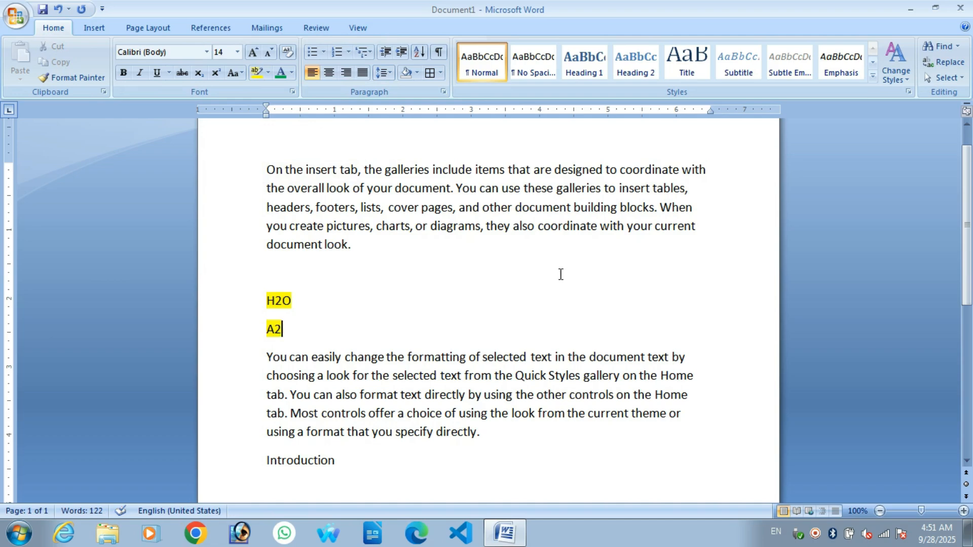
Step: Remove the yellow highlight from the H2O and A2 lines
left_click_drag(265, 296, 292, 333)
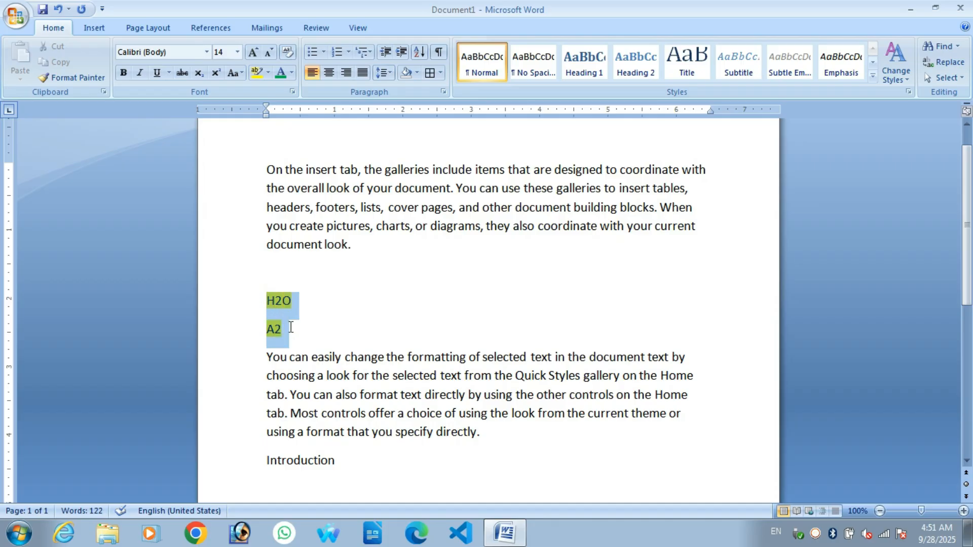
key("ctrl+alt+h")
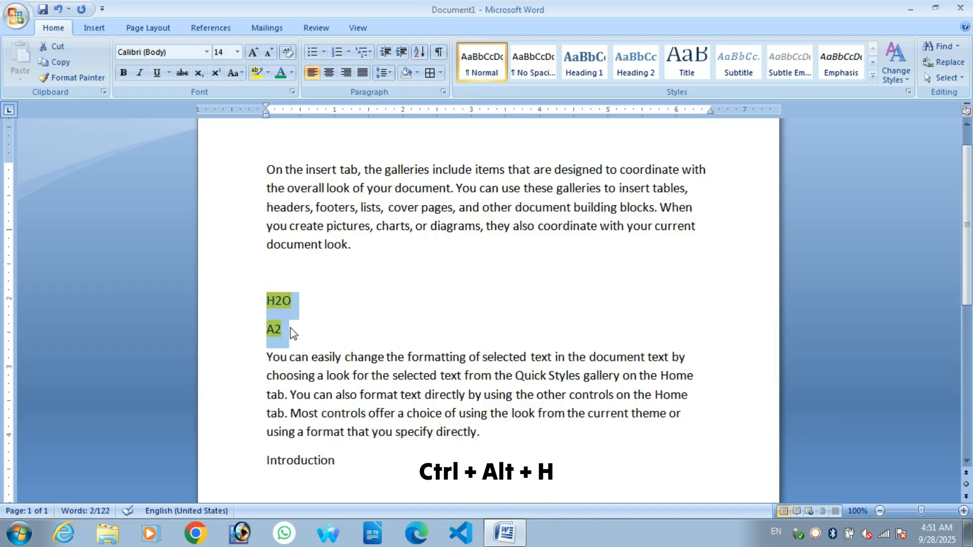
left_click(291, 329)
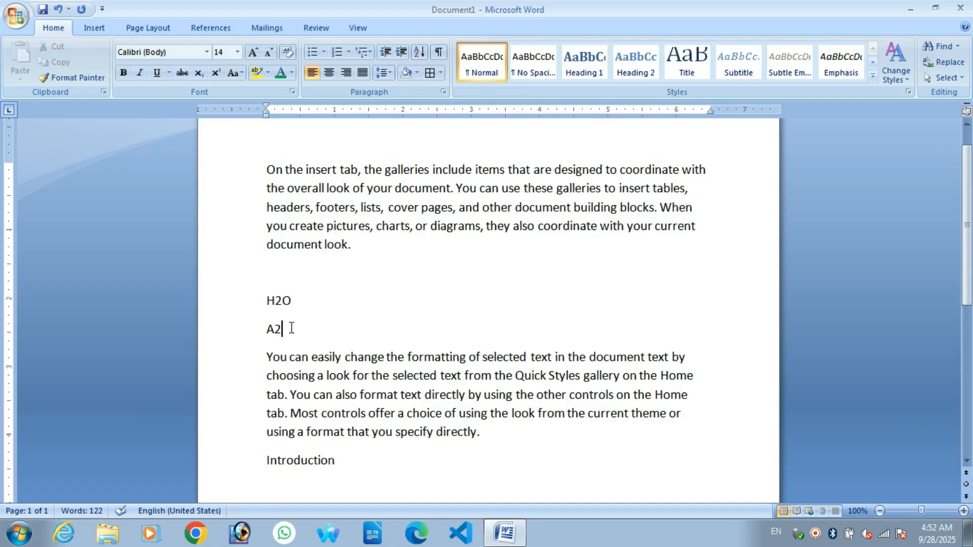
Step: Turn the H2O and A2 lines into a bulleted list, and reset both lines to the Normal style
left_click_drag(265, 300, 298, 334)
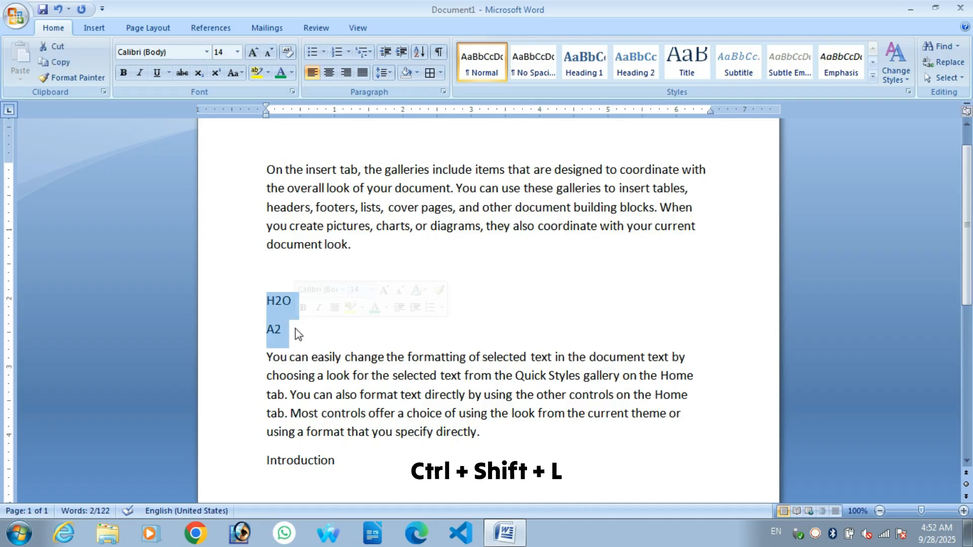
key("ctrl+shift+l")
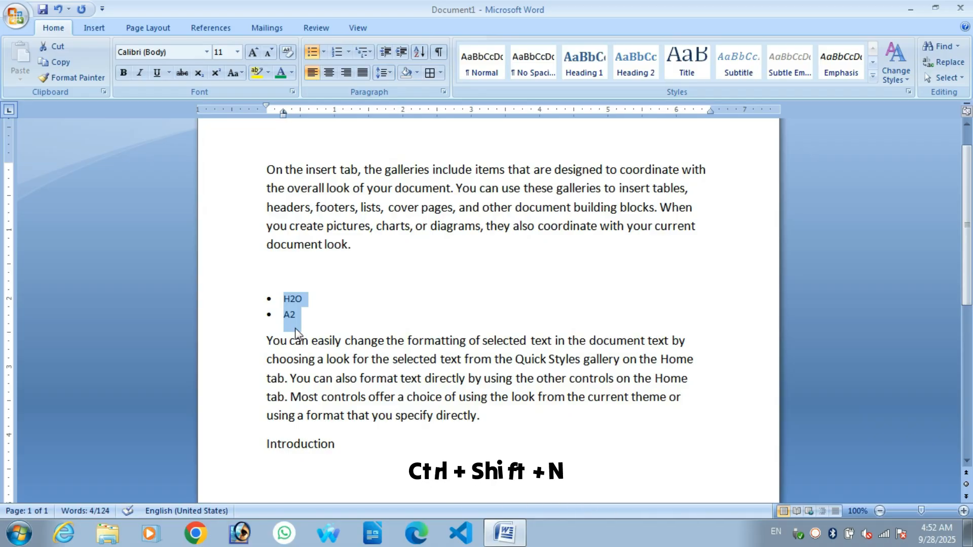
key("ctrl+shift+n")
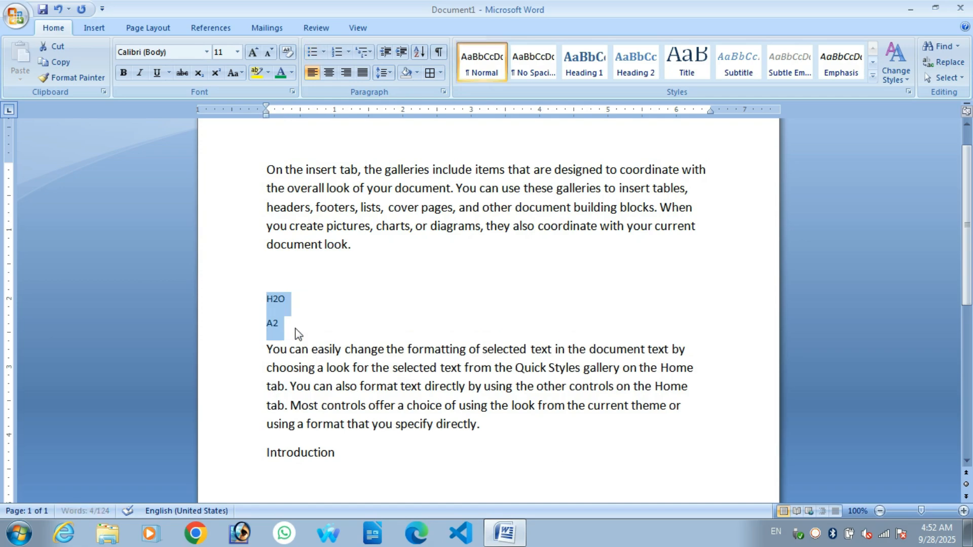
Step: Indent the first paragraph by two levels, and reset its paragraph formatting
left_click(317, 170)
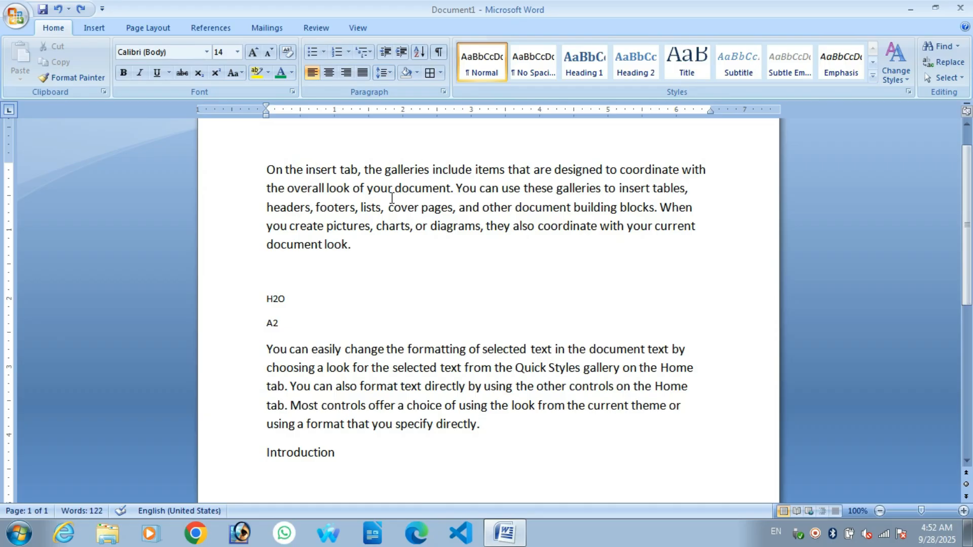
key("ctrl+m")
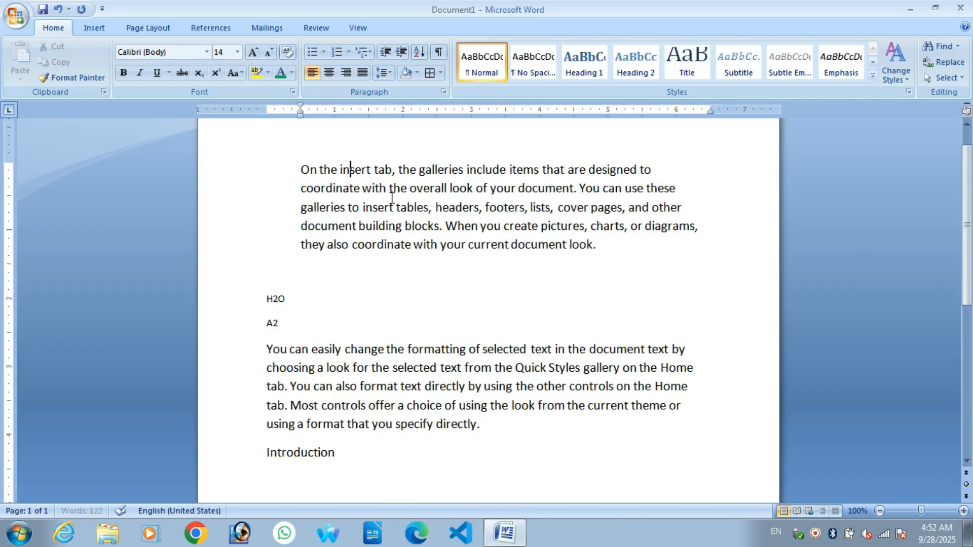
key("ctrl+m")
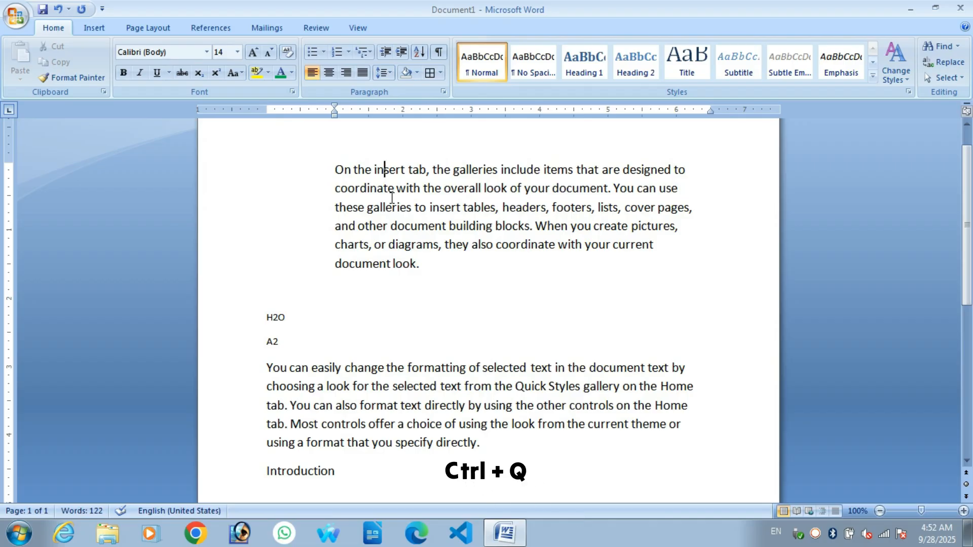
key("ctrl+q")
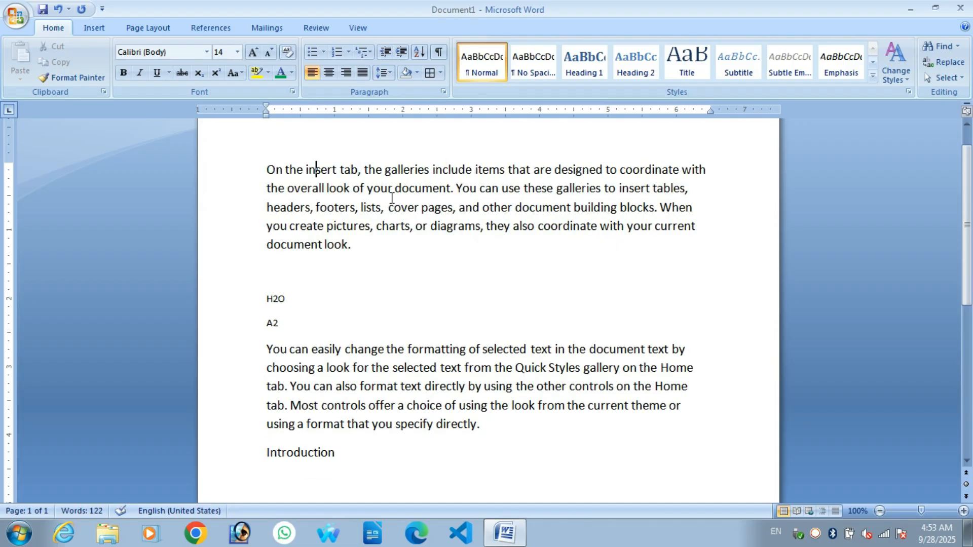
Step: Increase the left indent of the first paragraph by two levels and of the "You can easily change" paragraph by four levels
key("ctrl+m")
key("ctrl+m")
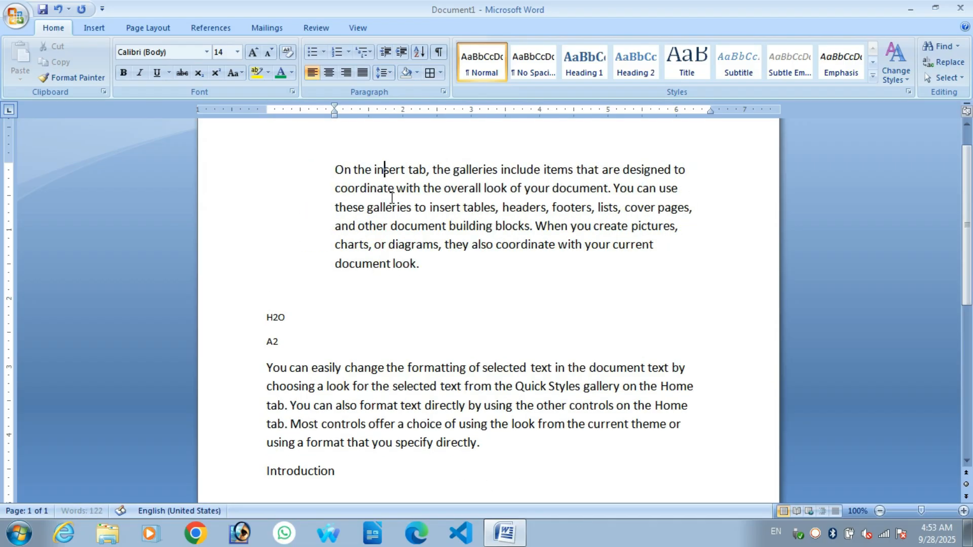
left_click(375, 386)
key("ctrl+m")
key("ctrl+m")
key("ctrl+m")
key("ctrl+m")
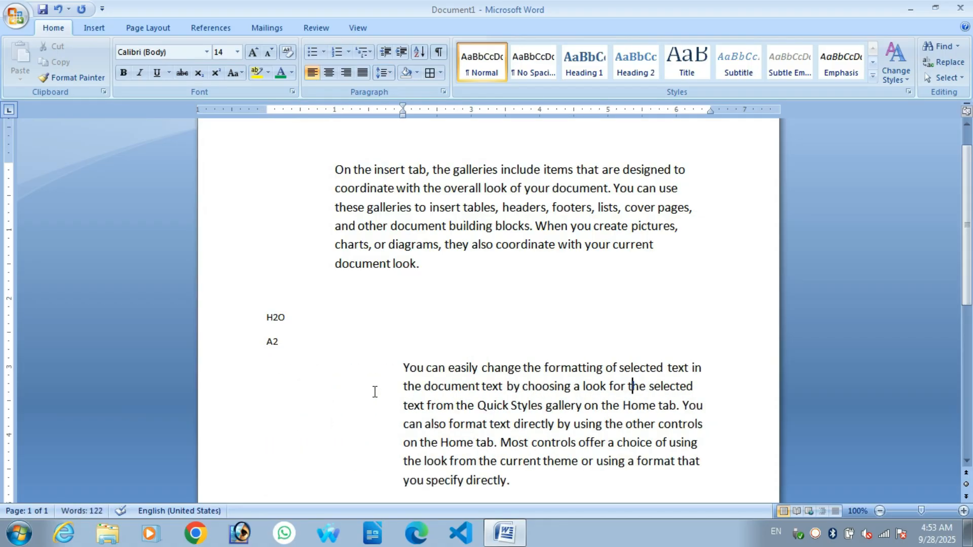
Step: Remove the left indents from the "You can easily change" paragraph and the first paragraph
key("ctrl+shift+m")
key("ctrl+shift+m")
key("ctrl+shift+m")
key("ctrl+shift+m")
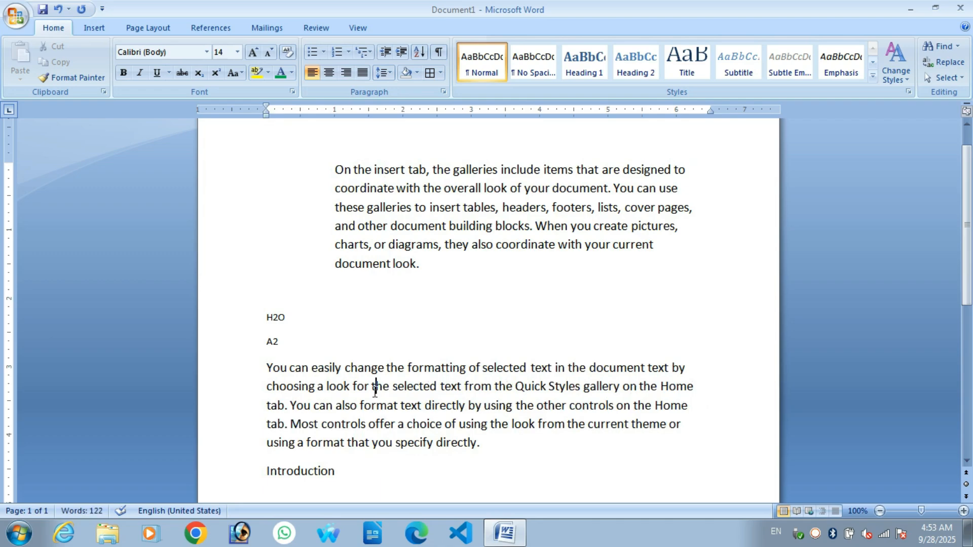
left_click(400, 226)
key("ctrl+shift+m")
key("ctrl+shift+m")
double_click(307, 453)
left_click(282, 224)
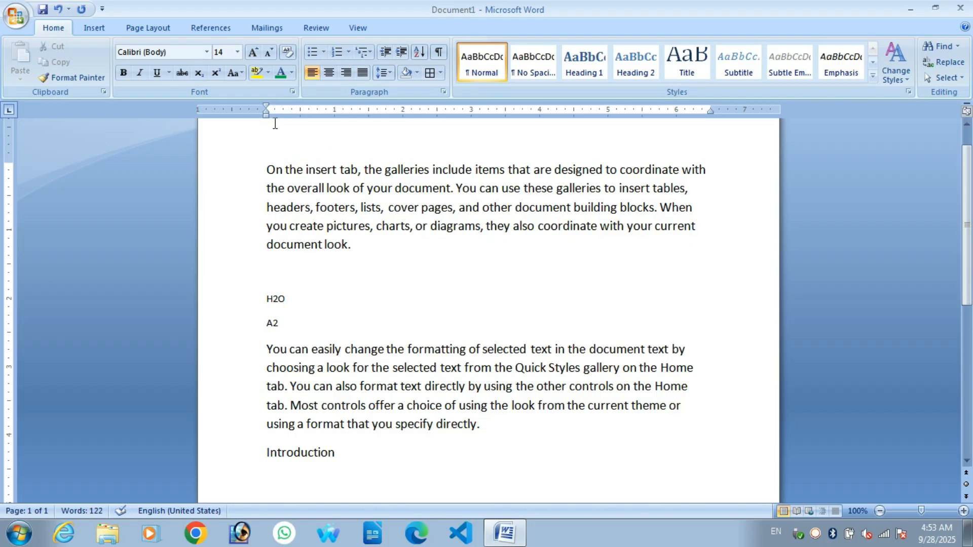
Step: Add a new line reading "Paragraph" above the first paragraph
left_click(266, 170)
key("Return")
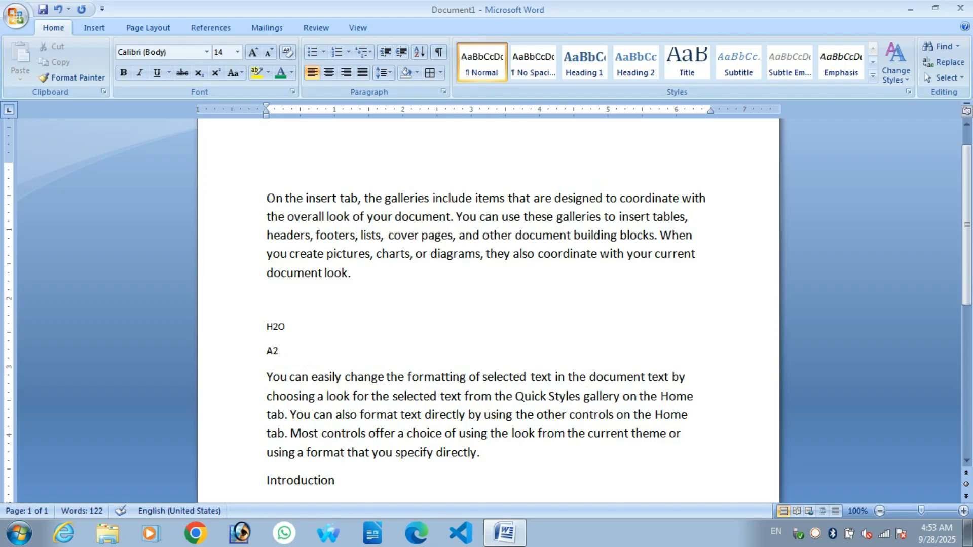
key("Up")
type("Paragraph")
Step: Cycle the "Paragraph" line through center, right and left alignment, finishing with left alignment
key("ctrl+e")
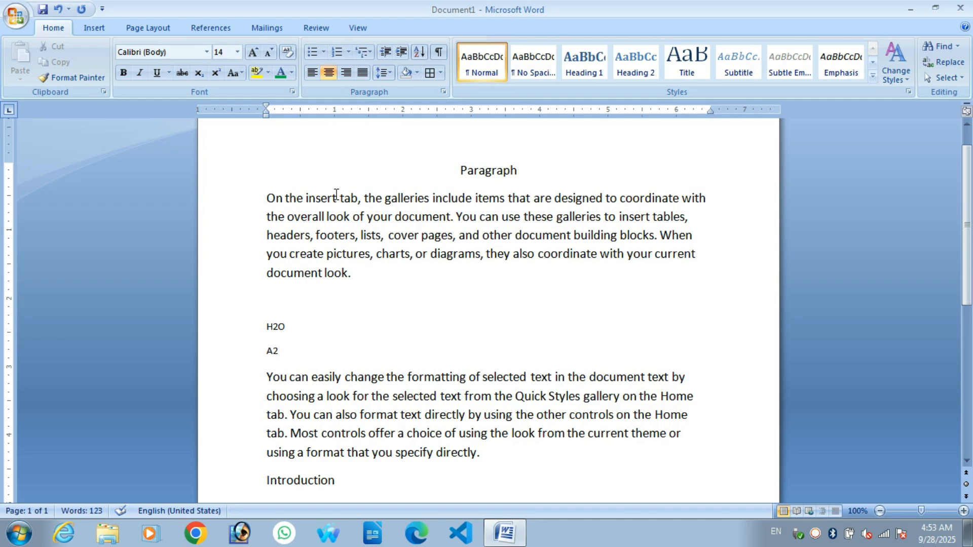
key("ctrl+r")
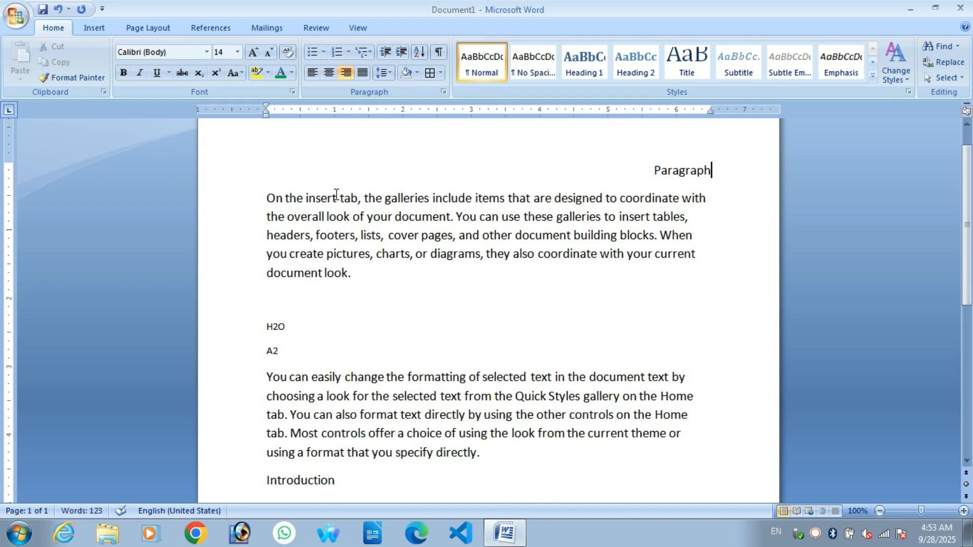
key("ctrl+l")
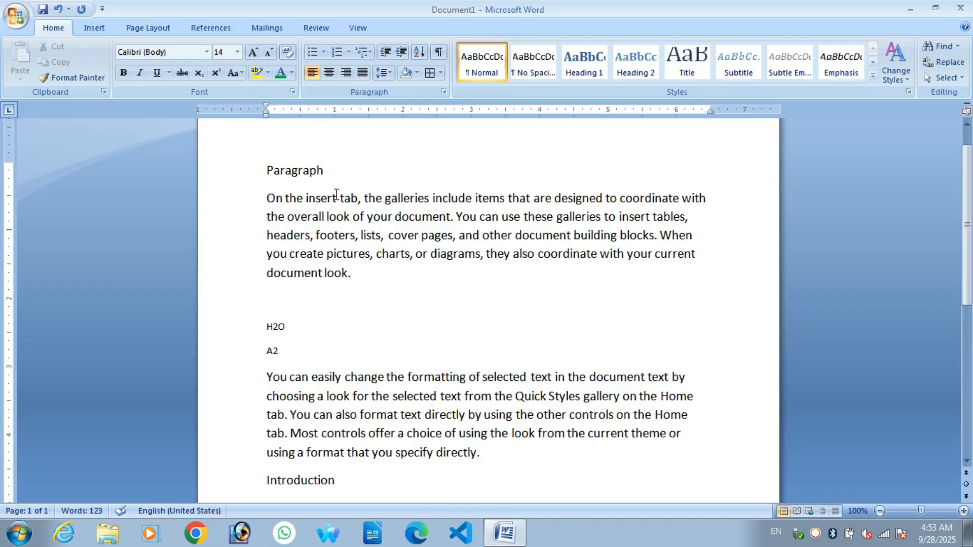
key("ctrl+e")
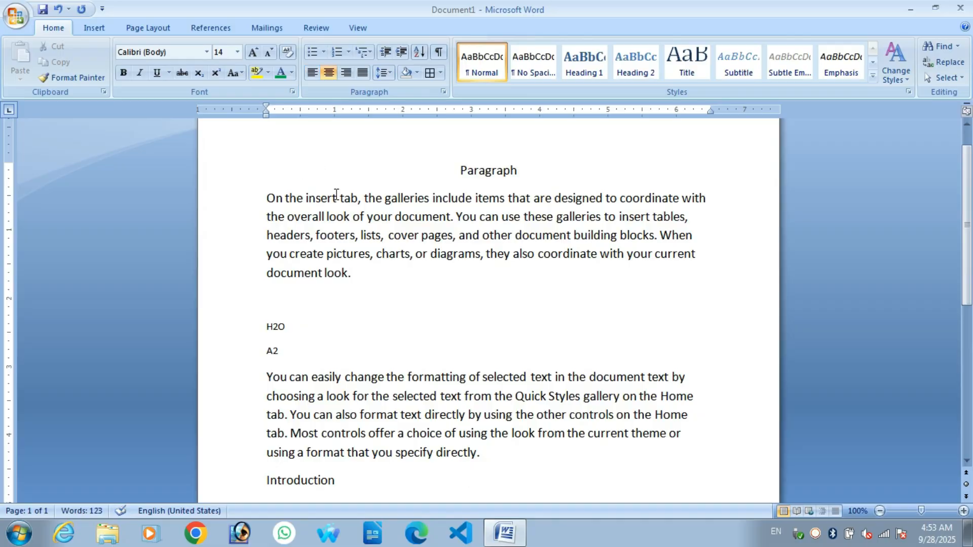
key("ctrl+l")
key("ctrl+r")
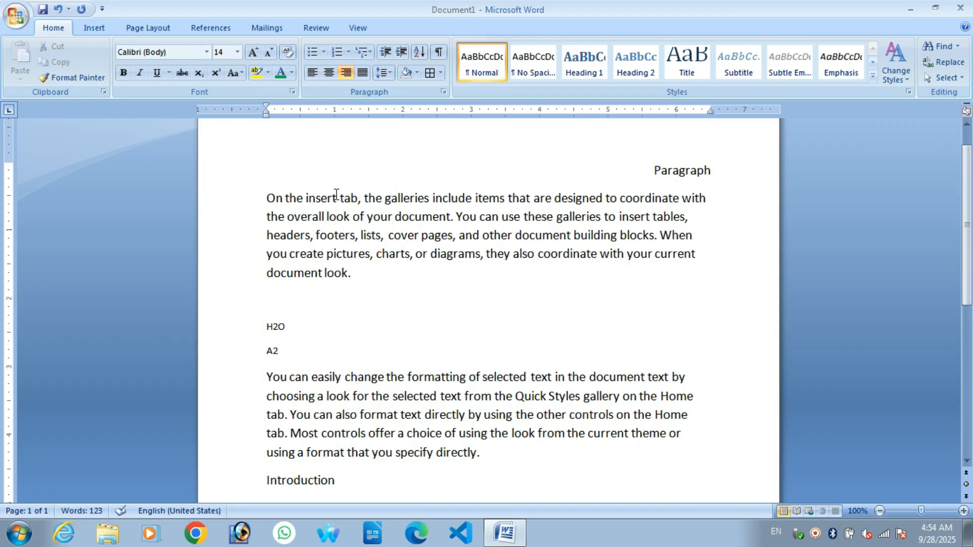
key("ctrl+l")
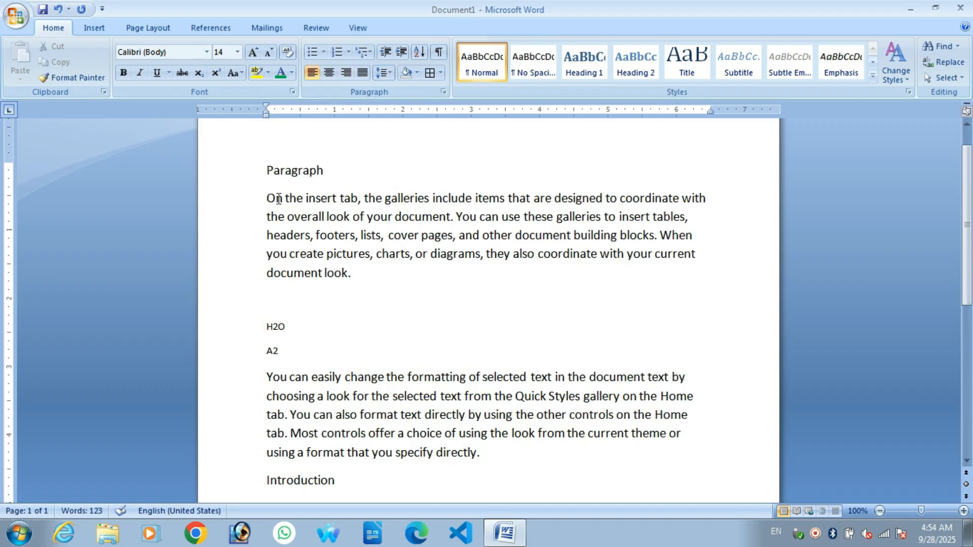
Step: Set the line spacing of the "On the insert tab" paragraph to single, double and finally 1.5, and check the spacing options
left_click_drag(263, 190, 353, 276)
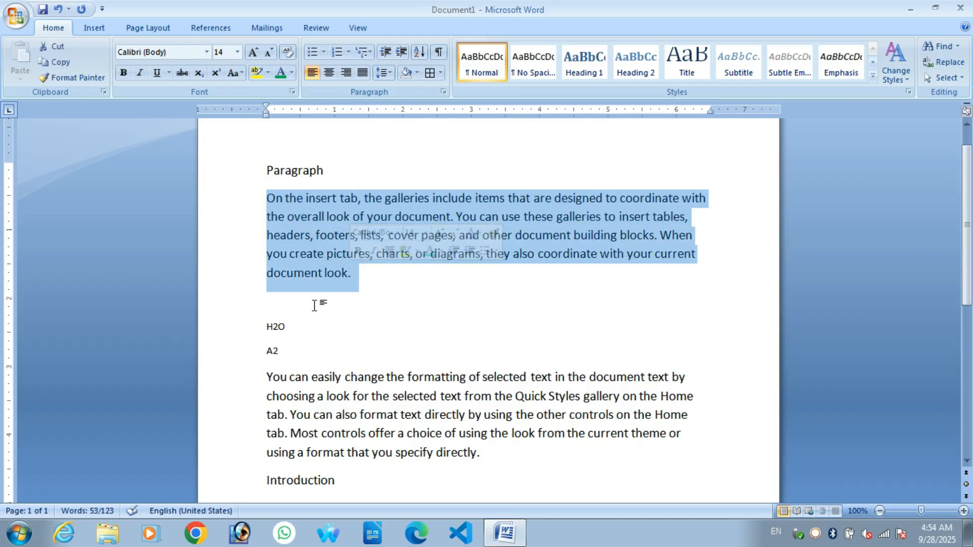
key("ctrl+1")
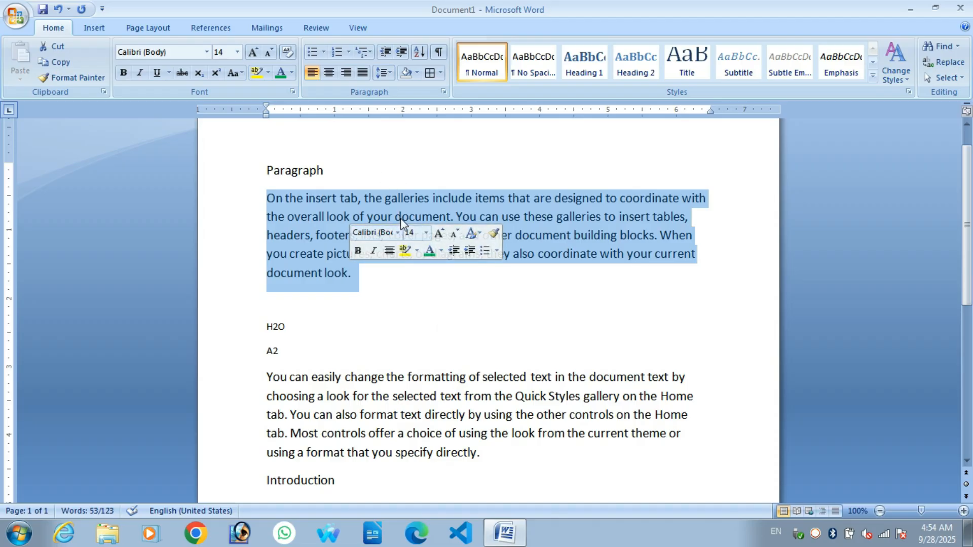
key("ctrl+1")
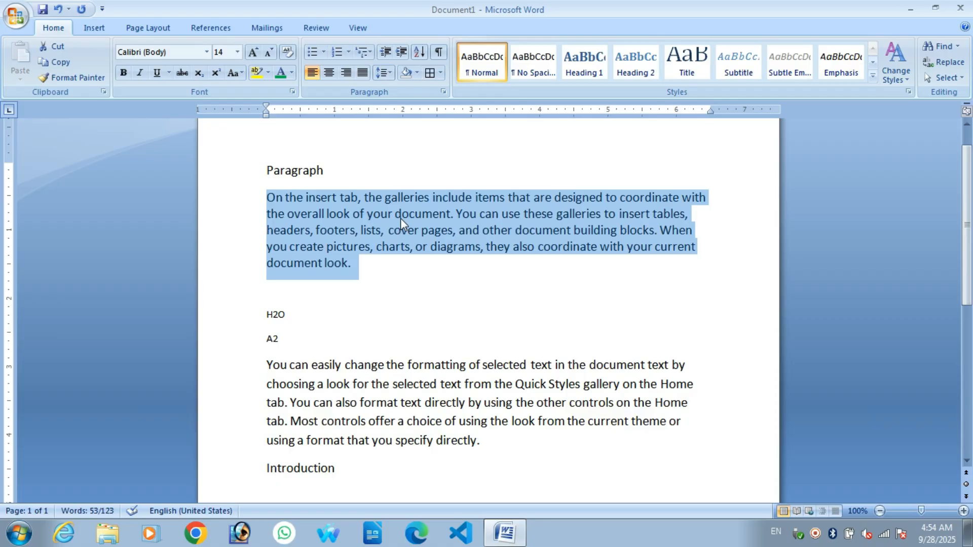
key("ctrl+2")
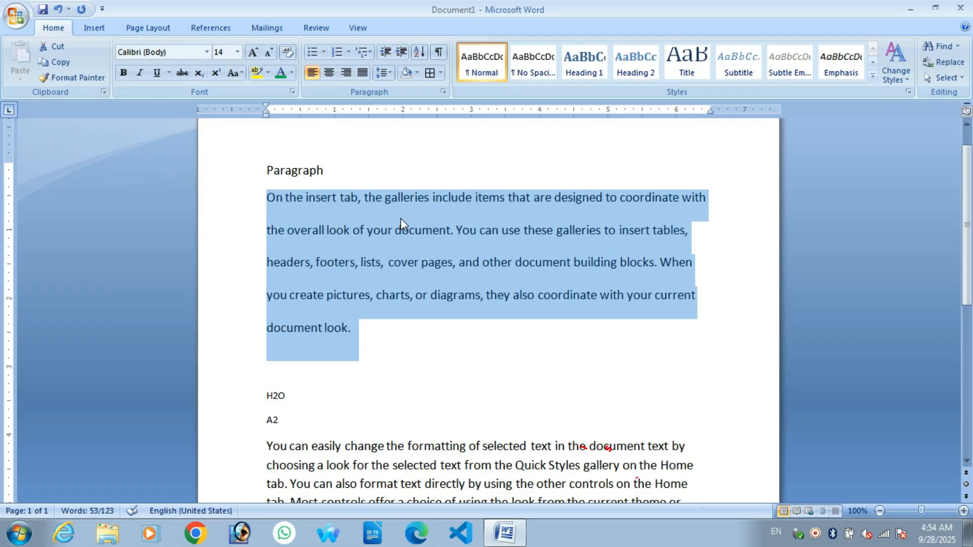
key("ctrl+5")
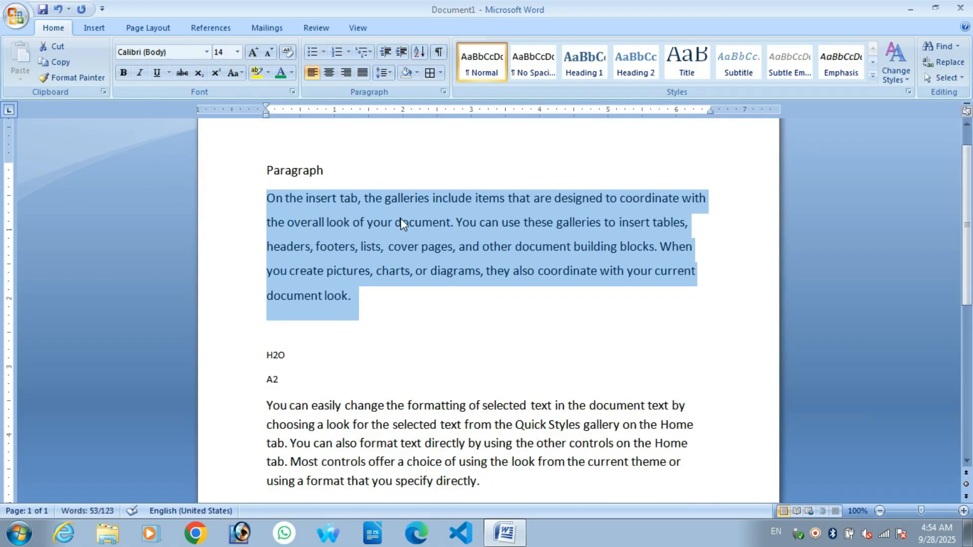
left_click(391, 72)
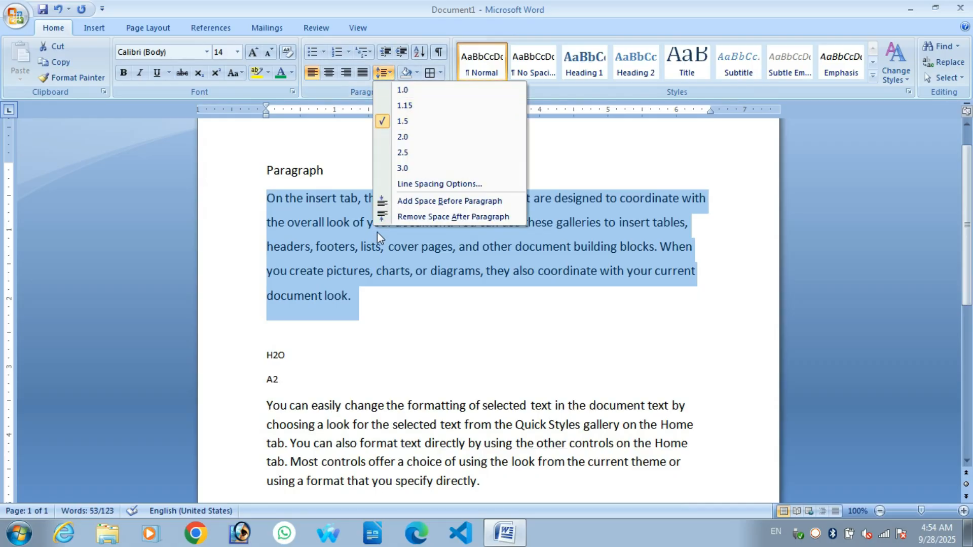
left_click(377, 252)
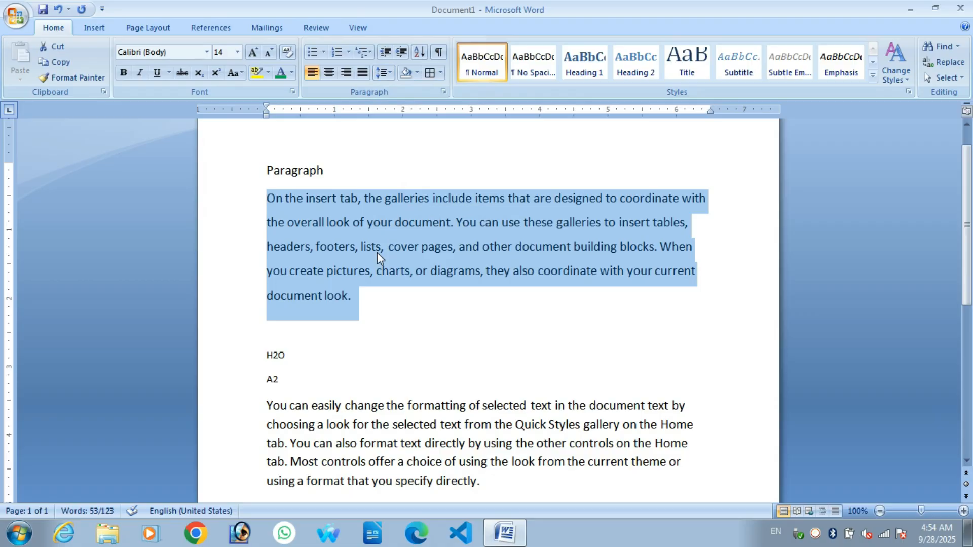
Step: Reset the selected "On the insert tab" paragraph to the Normal style
key("ctrl+shift+n")
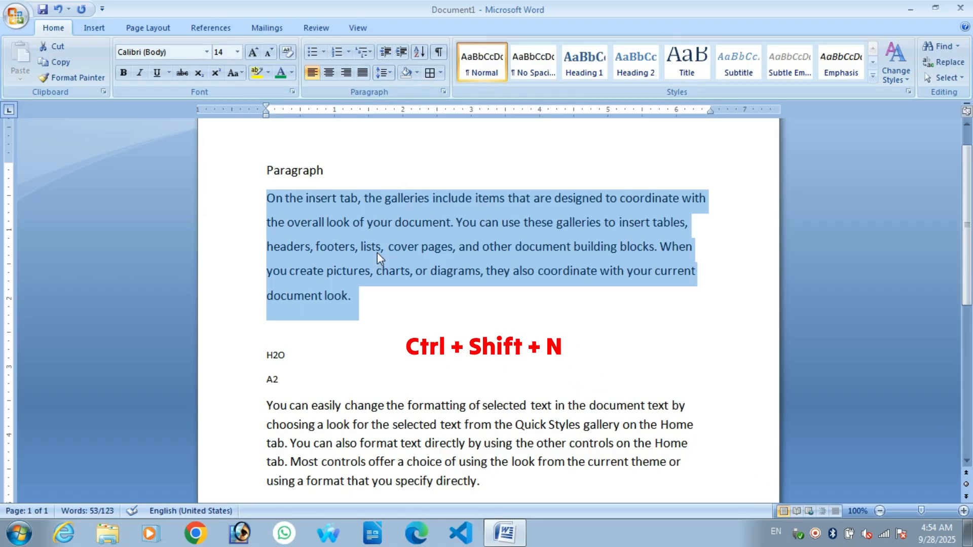
key("ctrl+shift+n")
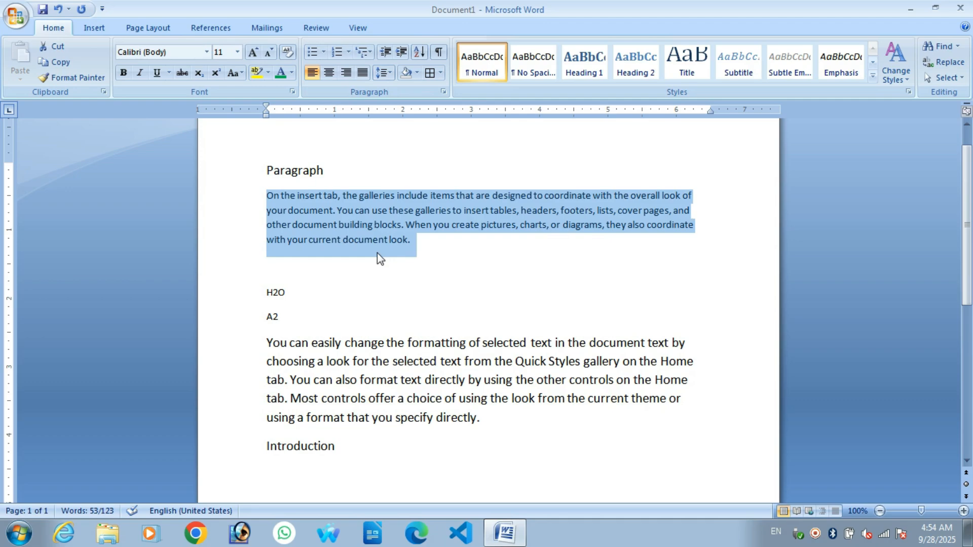
Step: Preview several shading colors on the "On the insert tab" paragraph and apply a light orange theme color
left_click(416, 75)
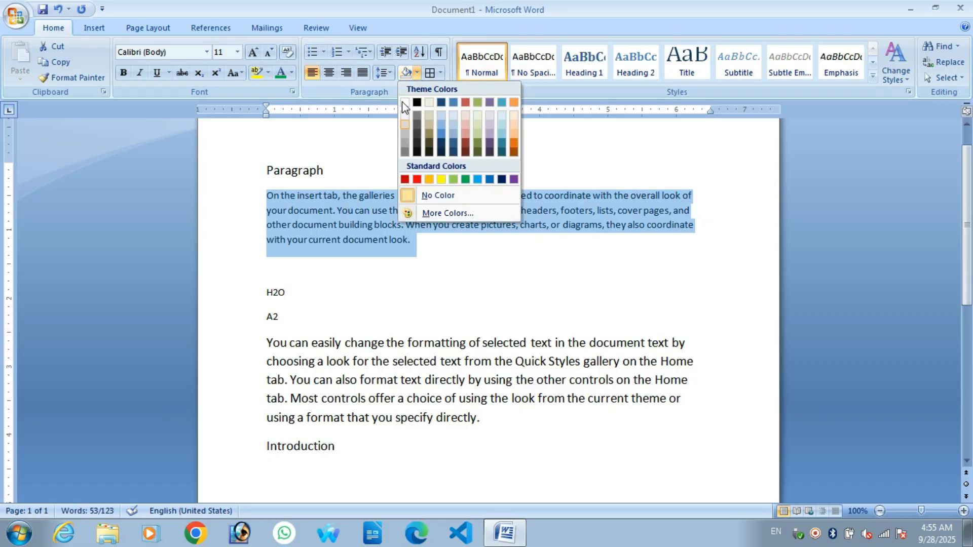
left_click(386, 224)
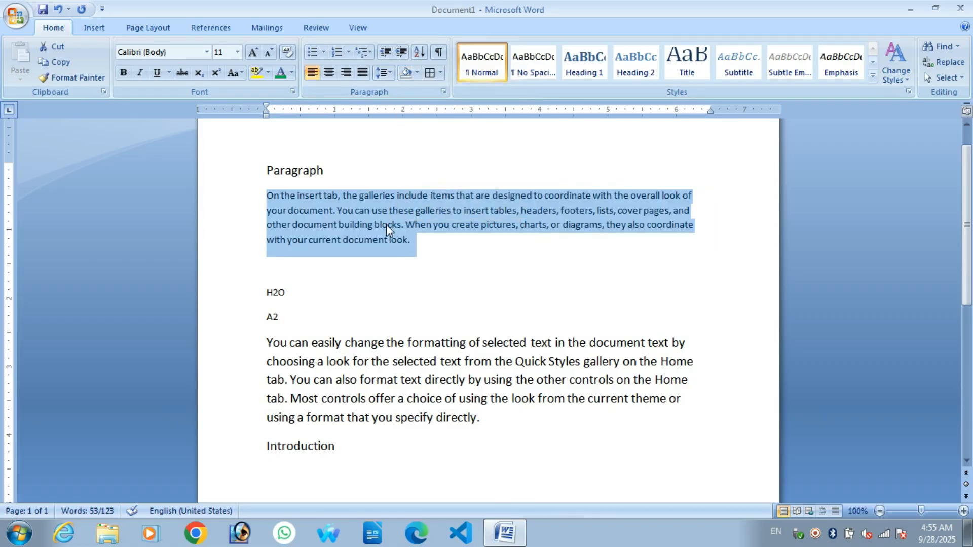
key("alt+h")
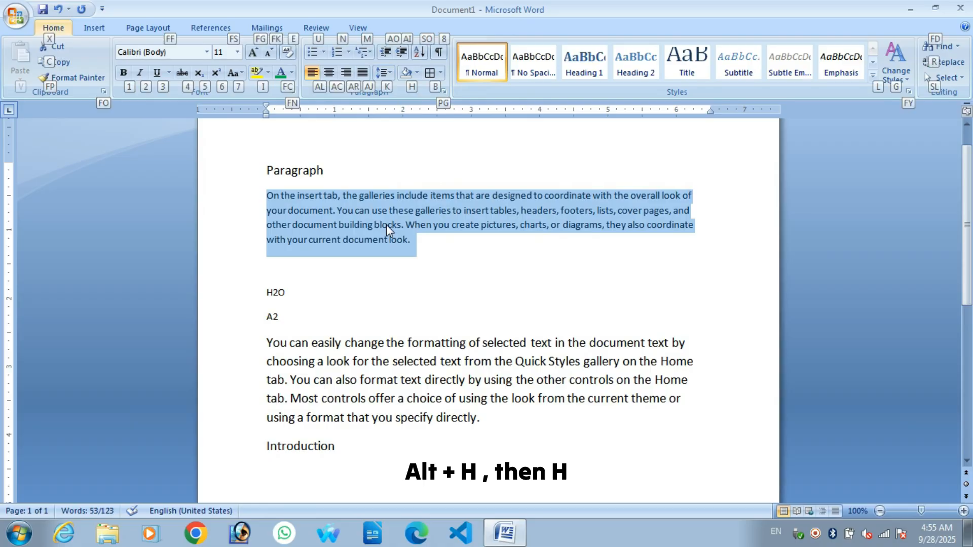
key("h")
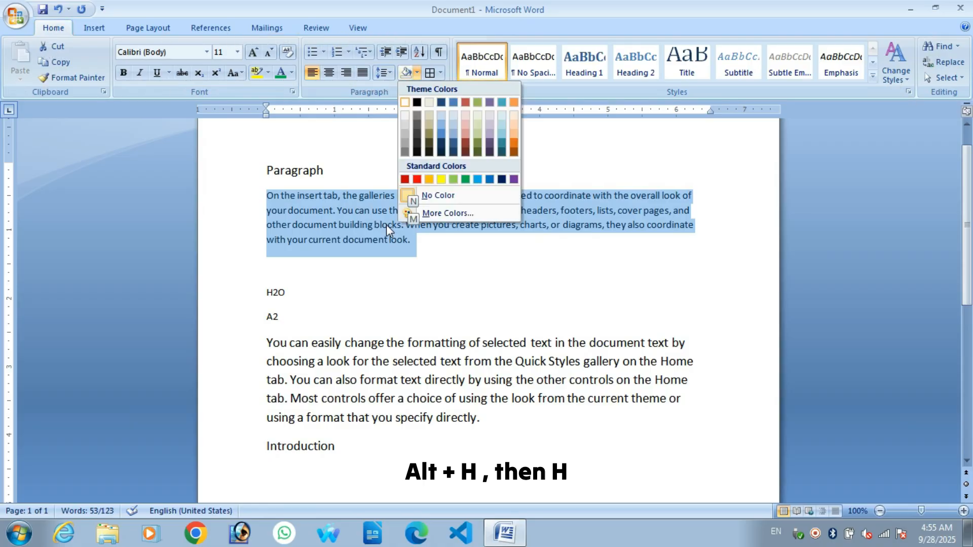
key("Down")
key("Down")
key("Down")
key("Down")
key("Down")
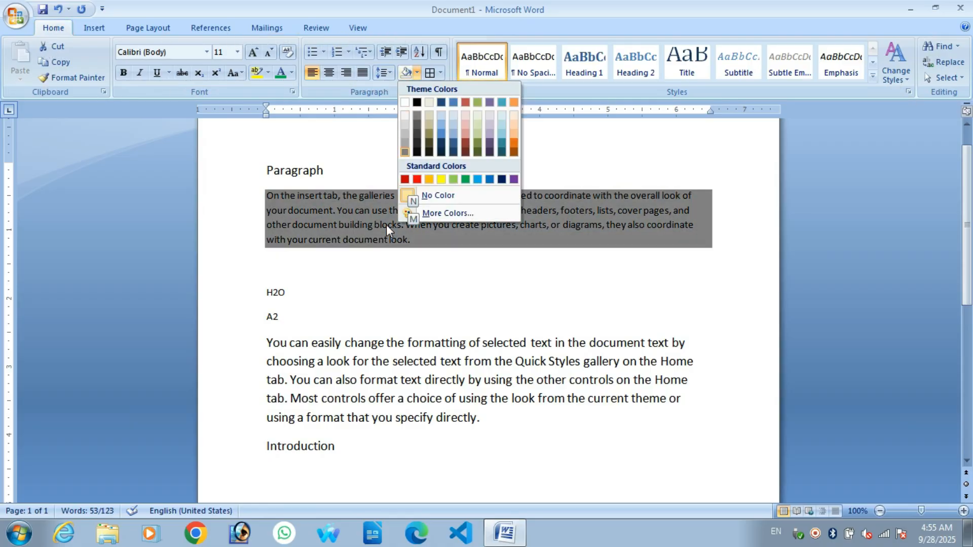
key("Right")
key("Right")
key("Down")
key("Down")
key("Up")
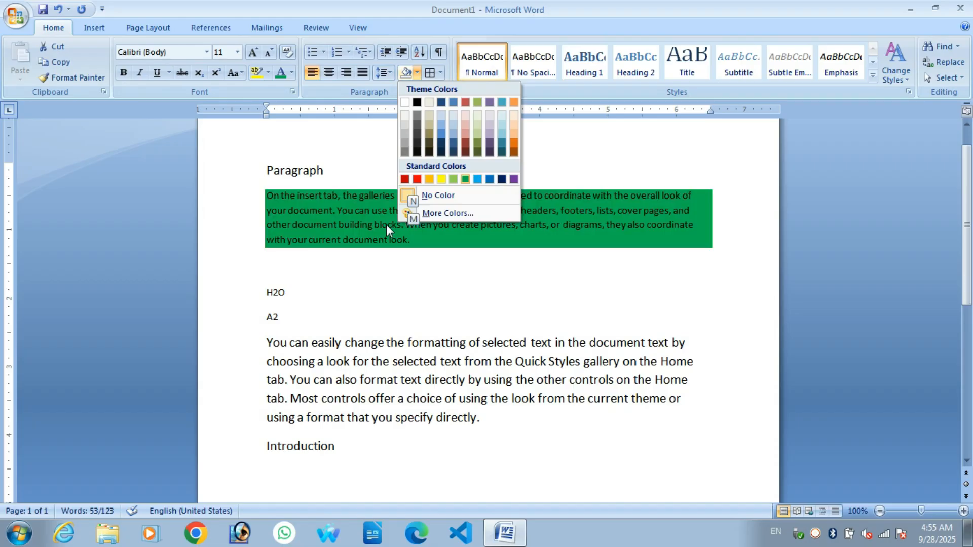
key("Right")
key("Right")
key("Right")
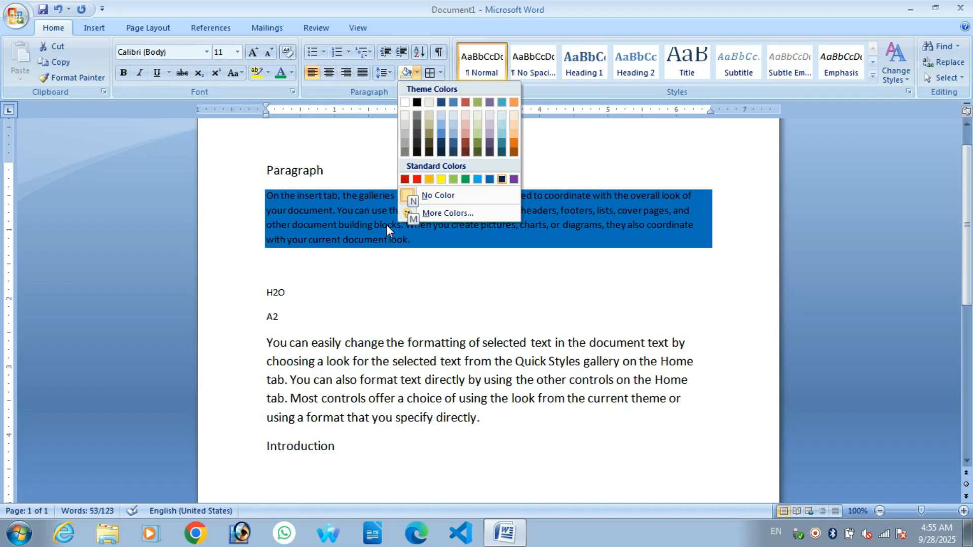
key("Right")
key("Up")
key("Up")
key("Up")
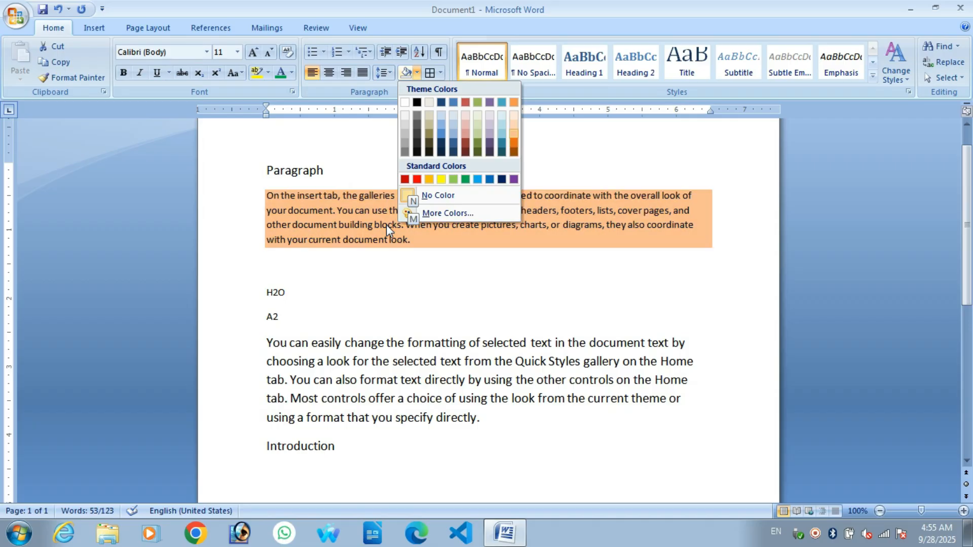
key("Up")
key("Return")
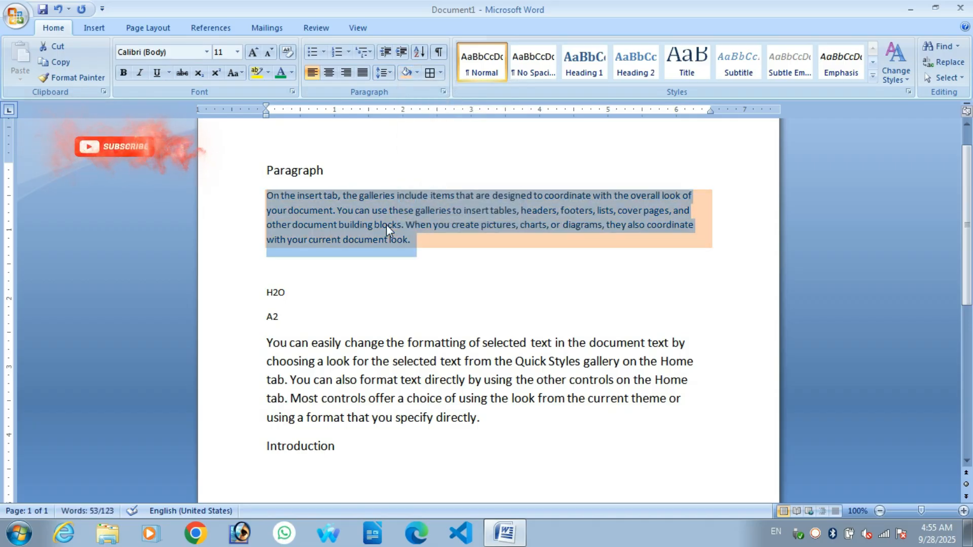
Step: Enlarge the text of the shaded paragraph to font size 16
key("ctrl+shift+period")
key("ctrl+shift+period")
key("ctrl+shift+period")
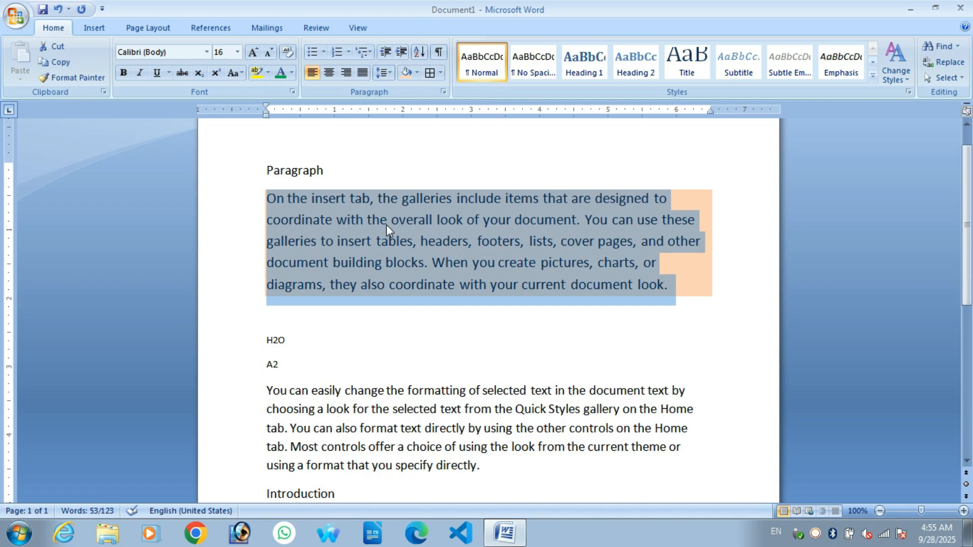
Step: Remove the shading from the "On the insert tab" paragraph by setting it to No Color
key("alt+h")
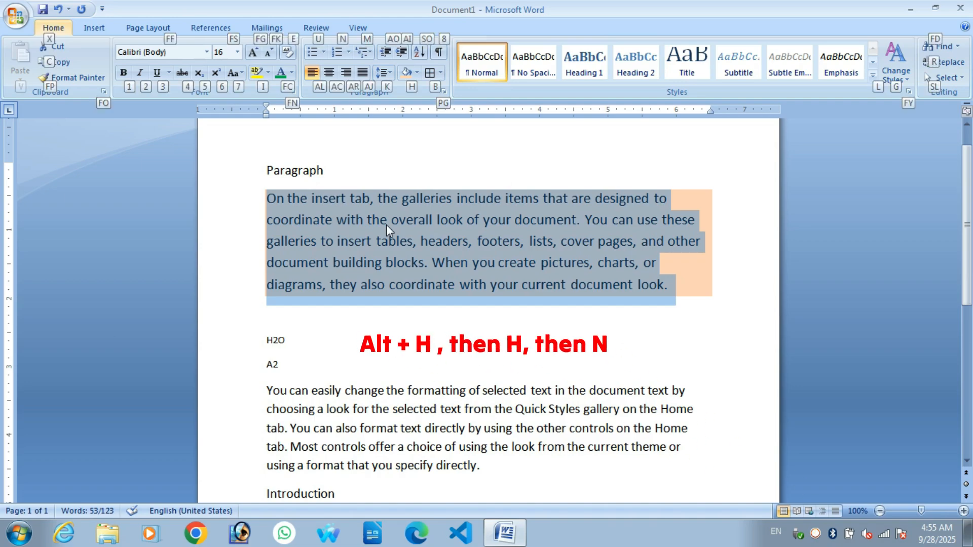
key("h")
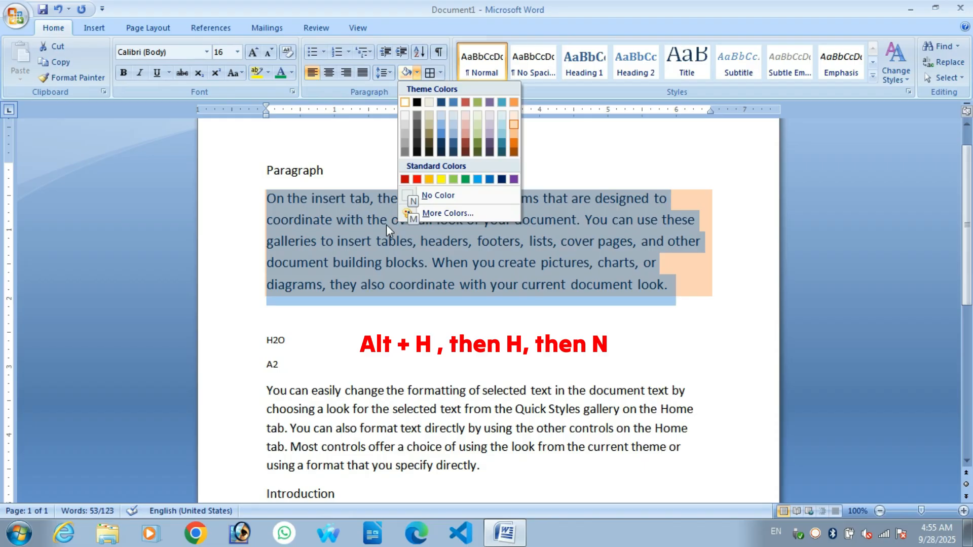
key("n")
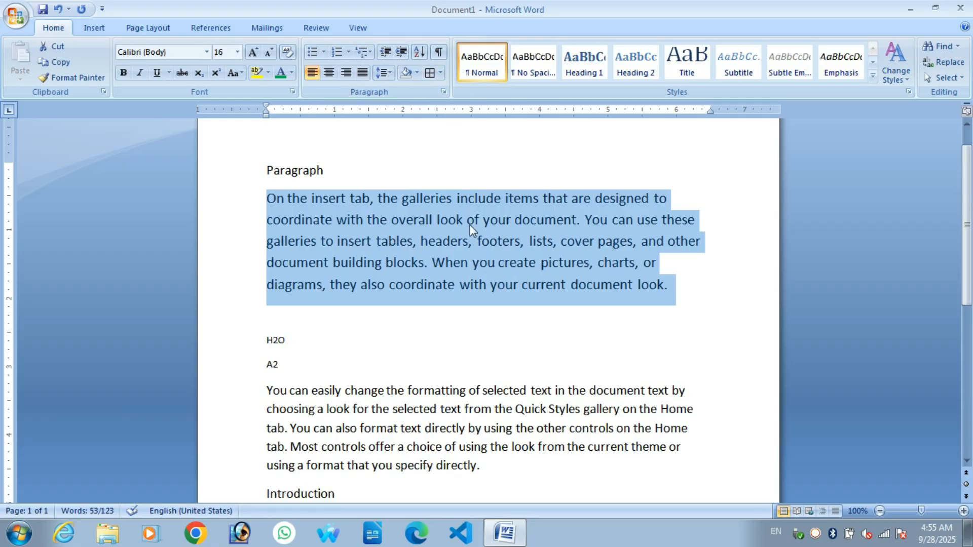
Step: Apply All Borders to the selected "On the insert tab" paragraph
key("alt+h")
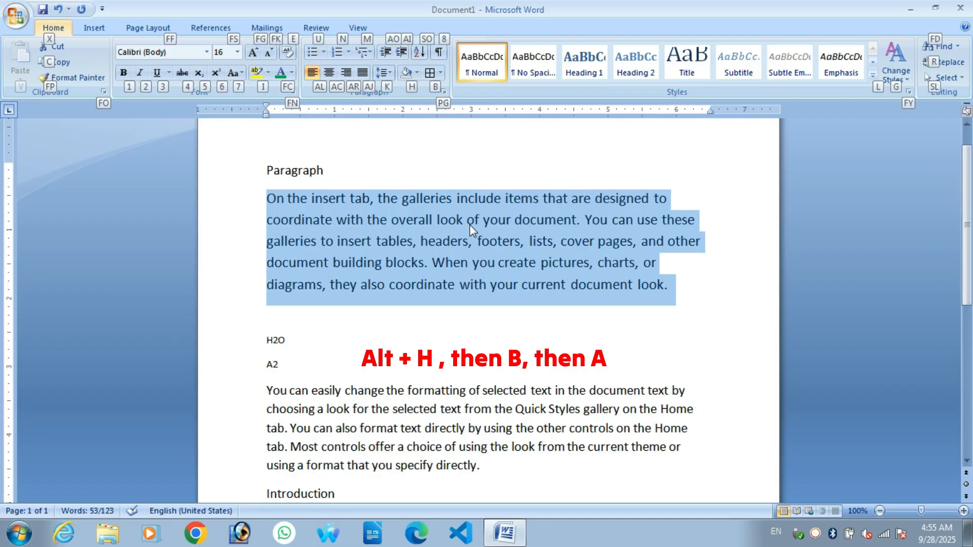
key("b")
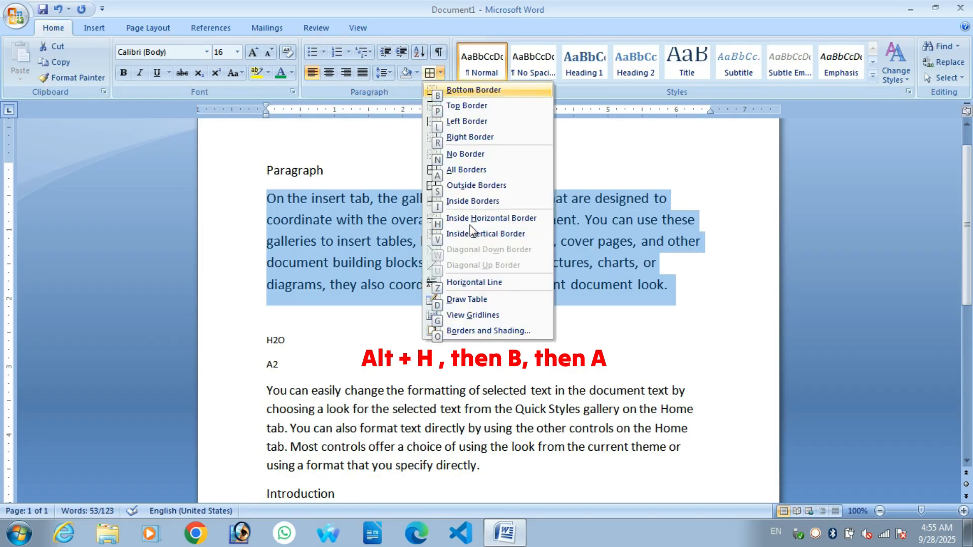
key("a")
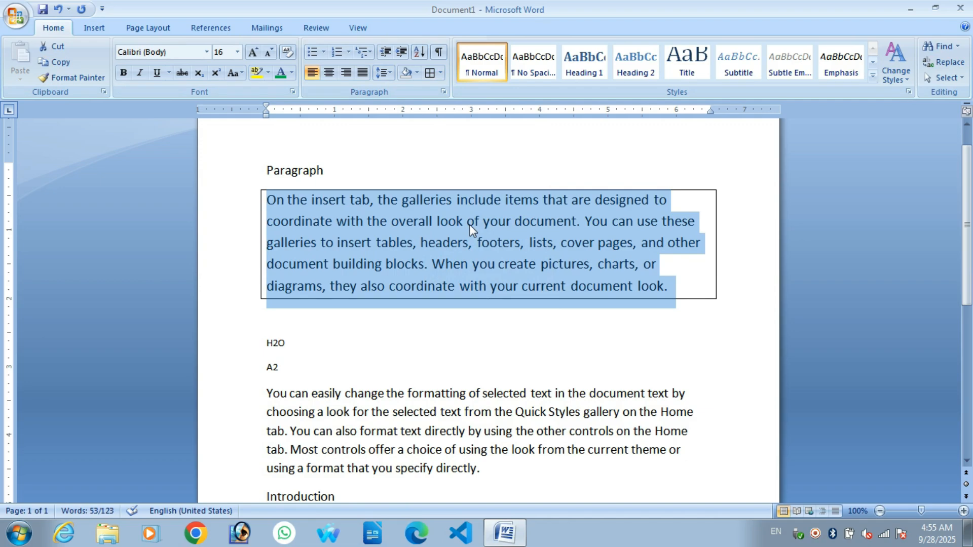
key("ctrl+shift+n")
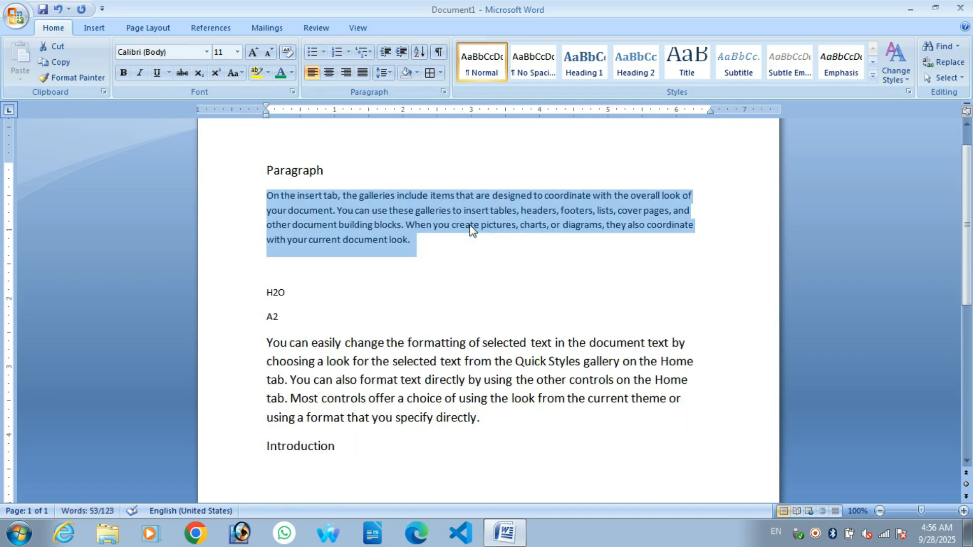
key("ctrl+z")
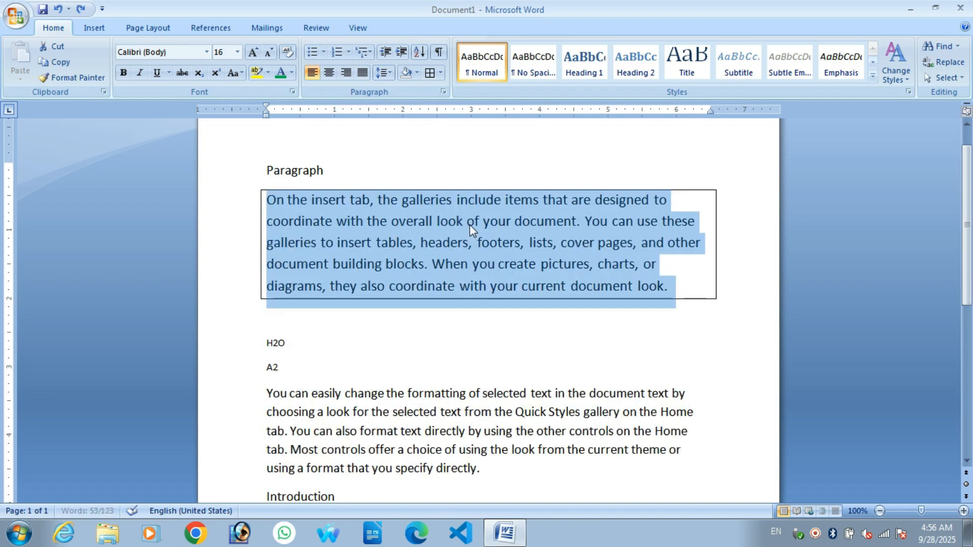
Step: Remove the borders from the "On the insert tab" paragraph by setting it to No Border
key("alt+h")
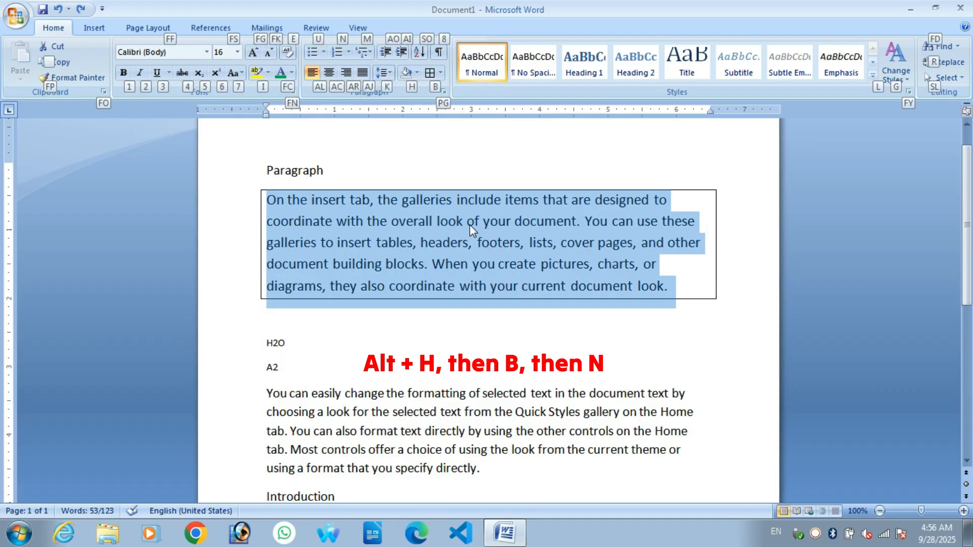
key("b")
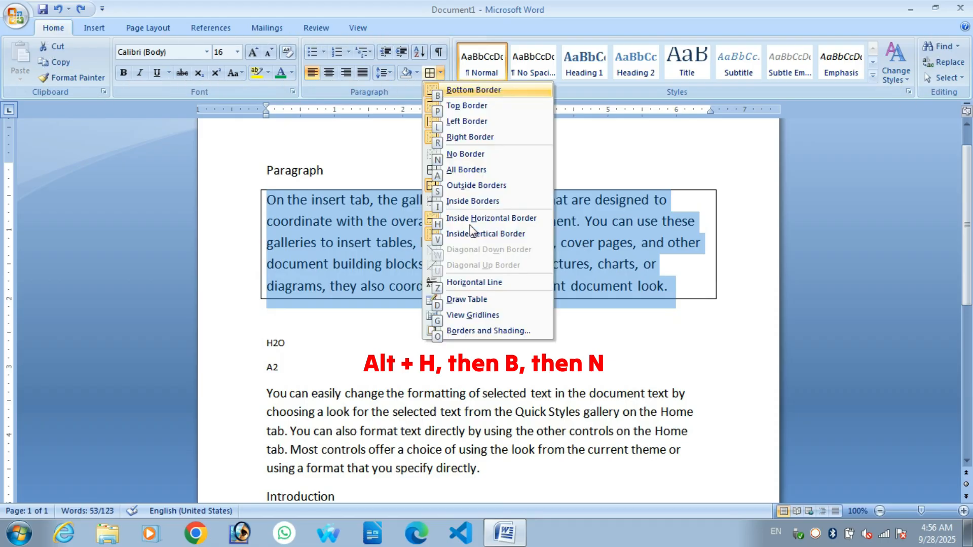
key("n")
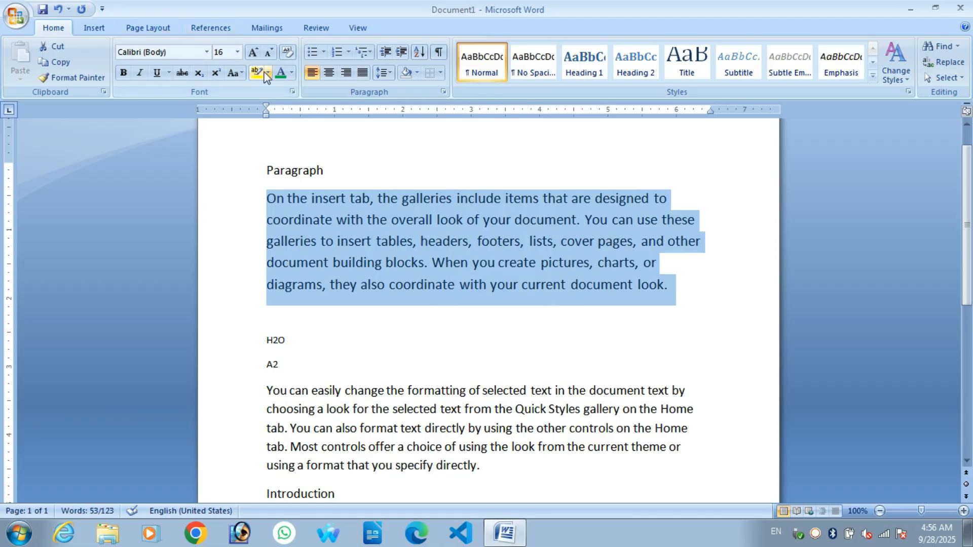
Step: Color the "On the insert tab" paragraph's text green and enlarge it to font size 20
left_click(281, 75)
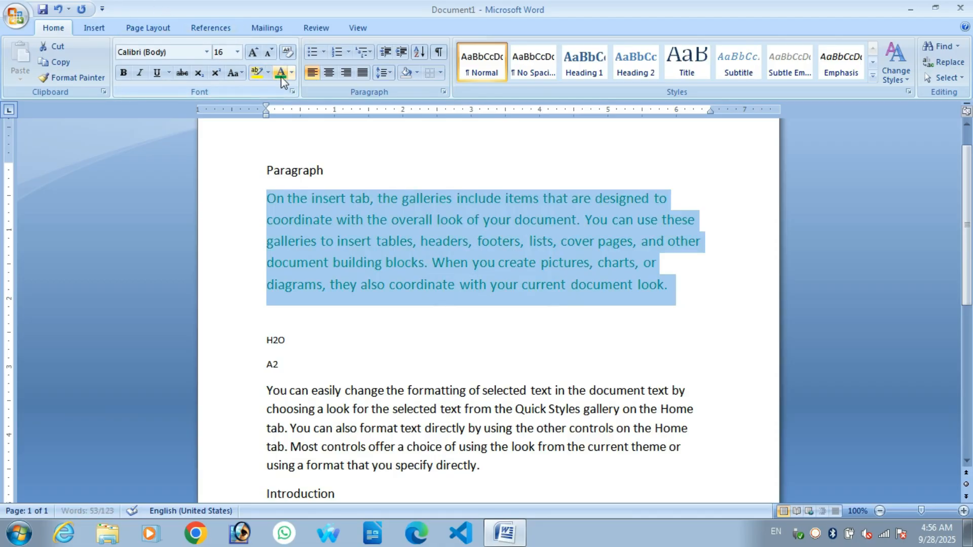
left_click(254, 53)
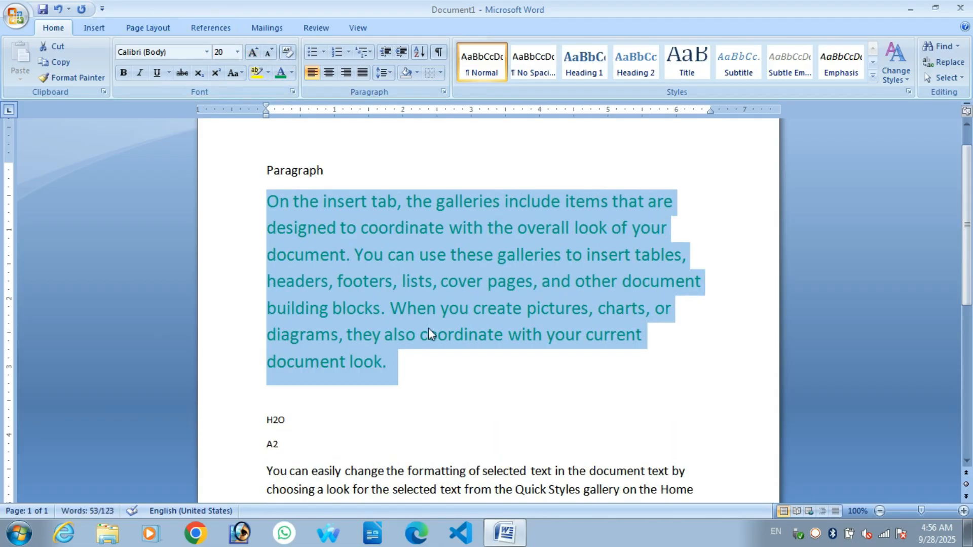
Step: Delete the selected "On the insert tab" paragraph and undo the deletion
key("Delete")
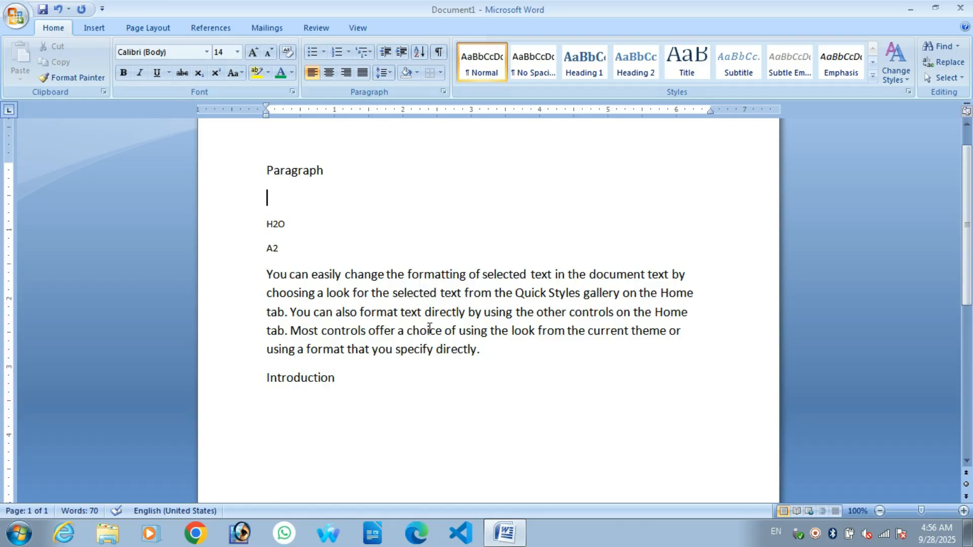
key("ctrl+z")
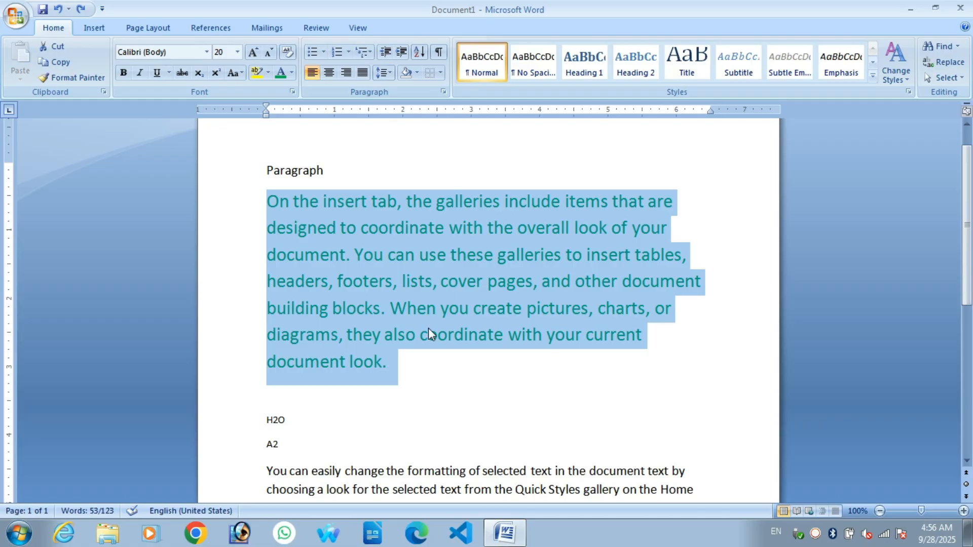
Step: Undo the paragraph's font enlargement and green color, and redo both changes up to font size 20
key("ctrl+shift+comma")
key("ctrl+shift+comma")
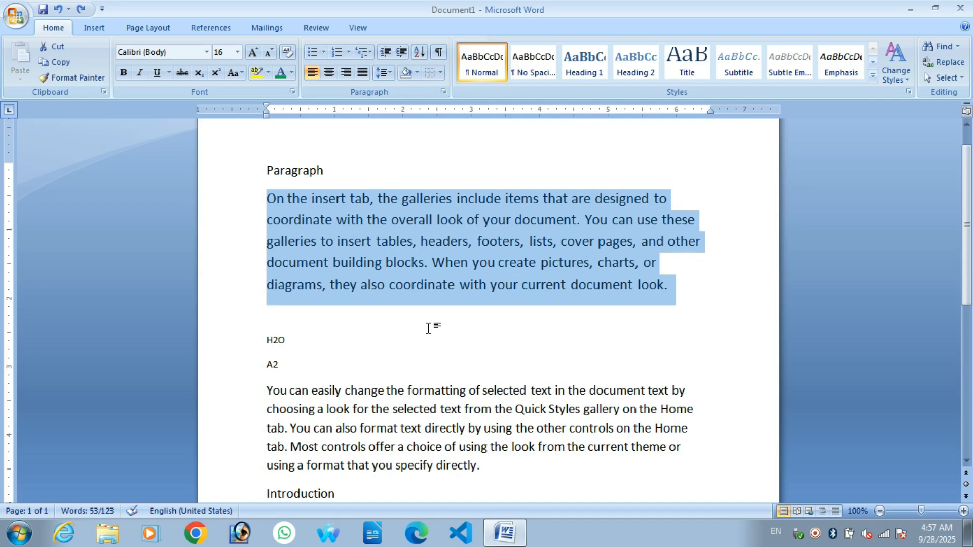
key("ctrl+y")
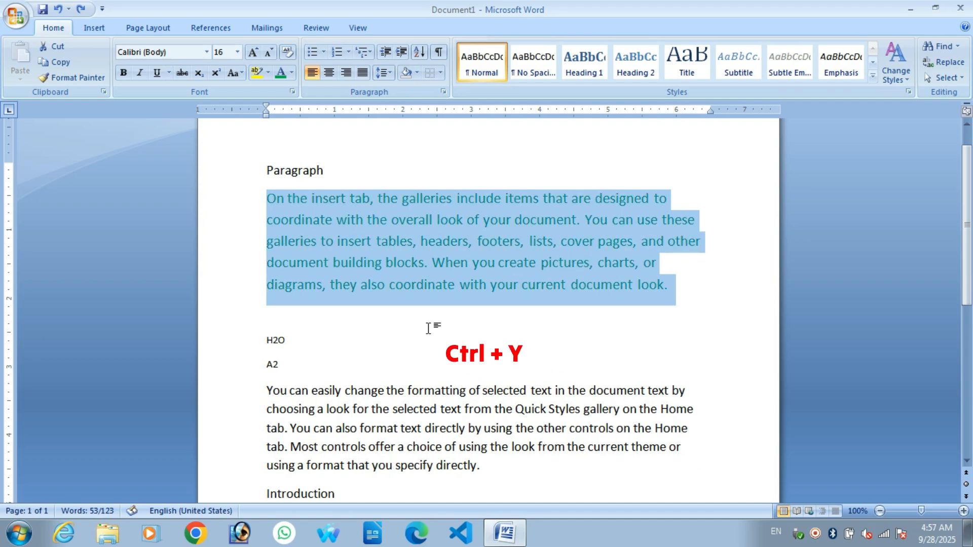
key("ctrl+shift+period")
key("ctrl+shift+period")
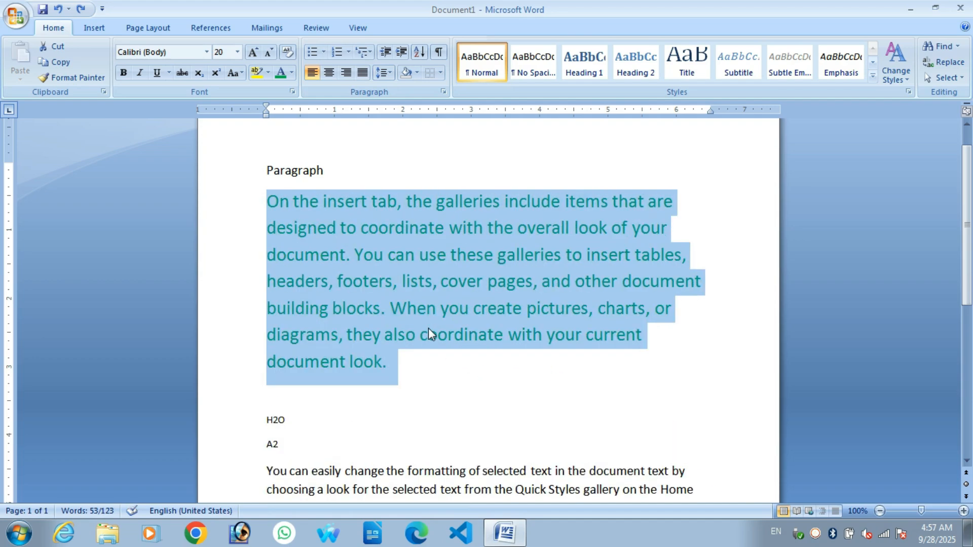
Step: Undo the font enlargement, the green font color and the border removal on the "On the insert tab" paragraph
key("ctrl+z")
key("ctrl+z")
key("ctrl+z")
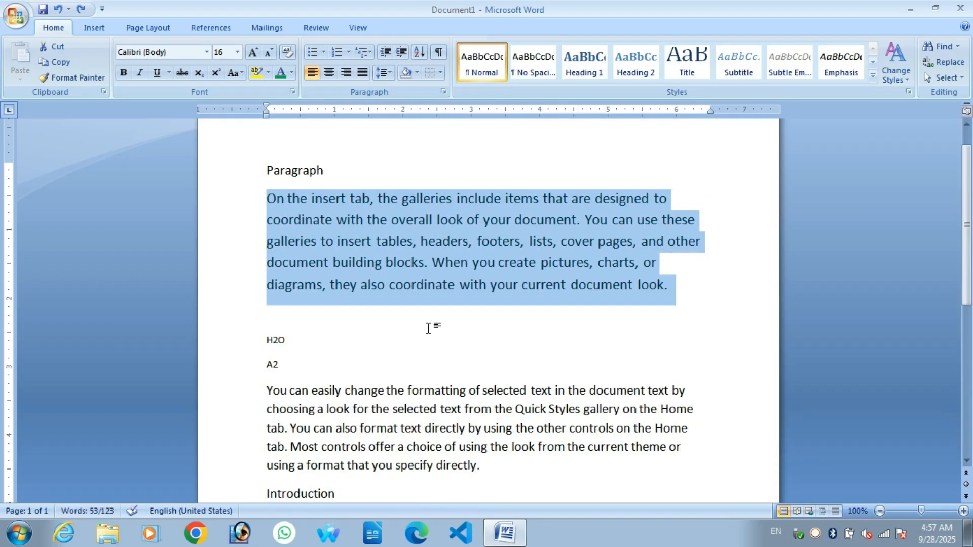
key("ctrl+z")
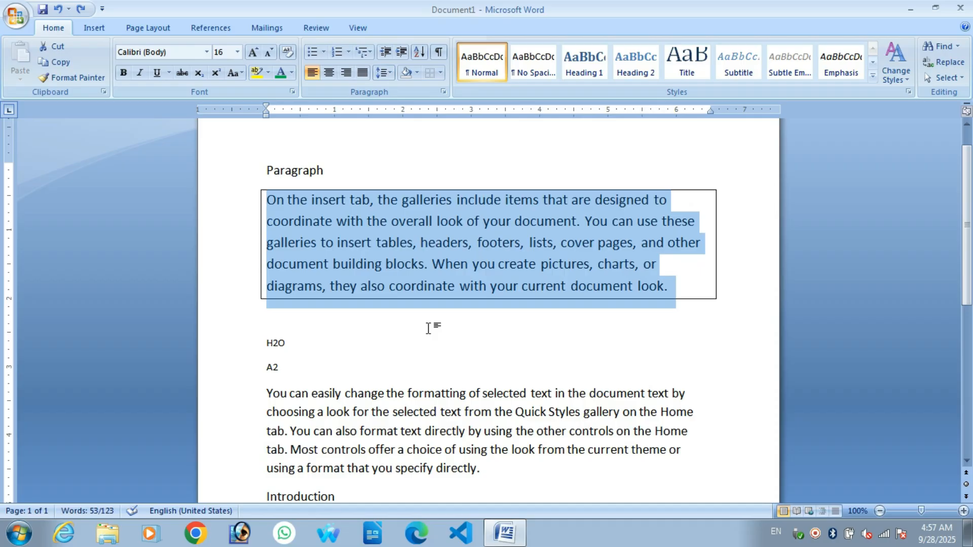
Step: Redo the paragraph's undone changes up to the green text at font size 18, and deselect it
key("ctrl+z")
key("ctrl+z")
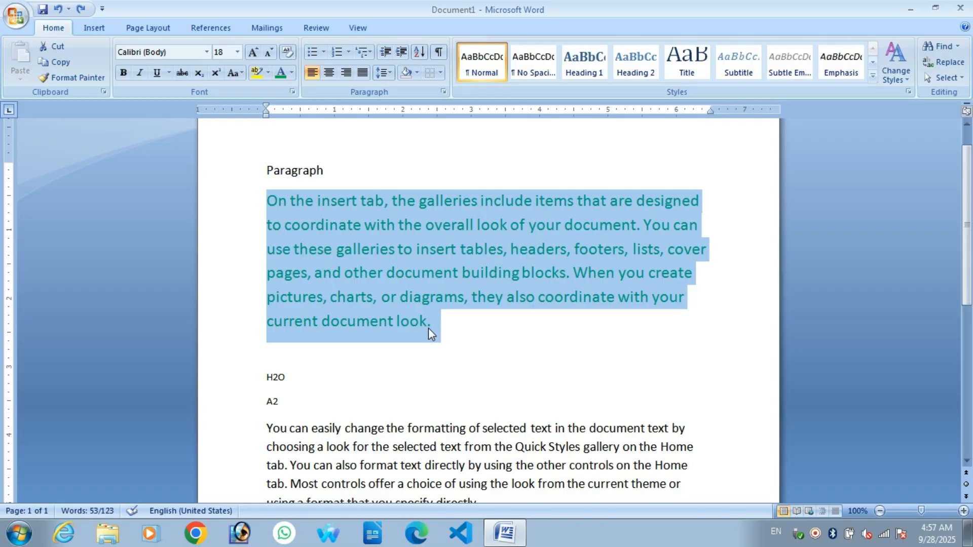
left_click(306, 175)
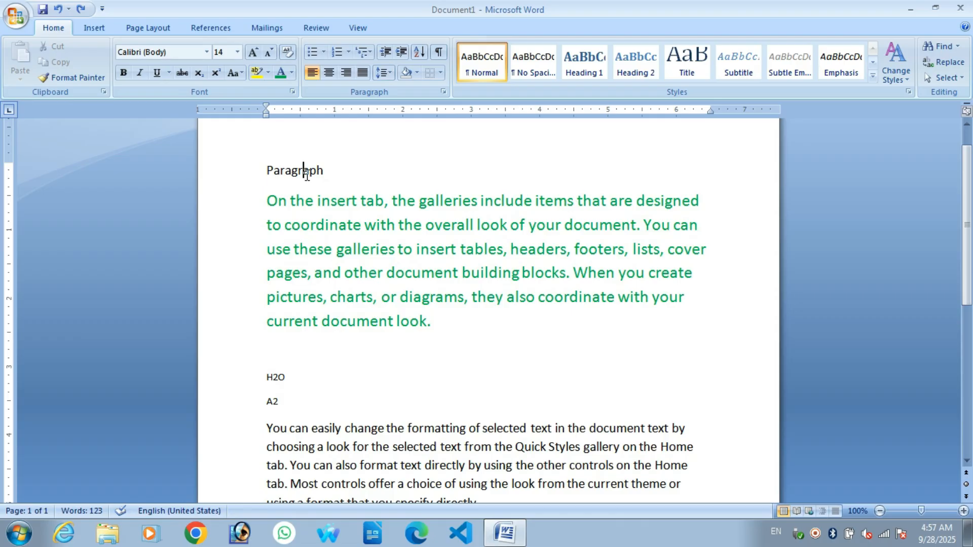
Step: Reset the whole "On the insert tab" paragraph to the Normal style and enlarge its text to font size 14
left_click(270, 197)
left_click_drag(270, 197, 449, 333)
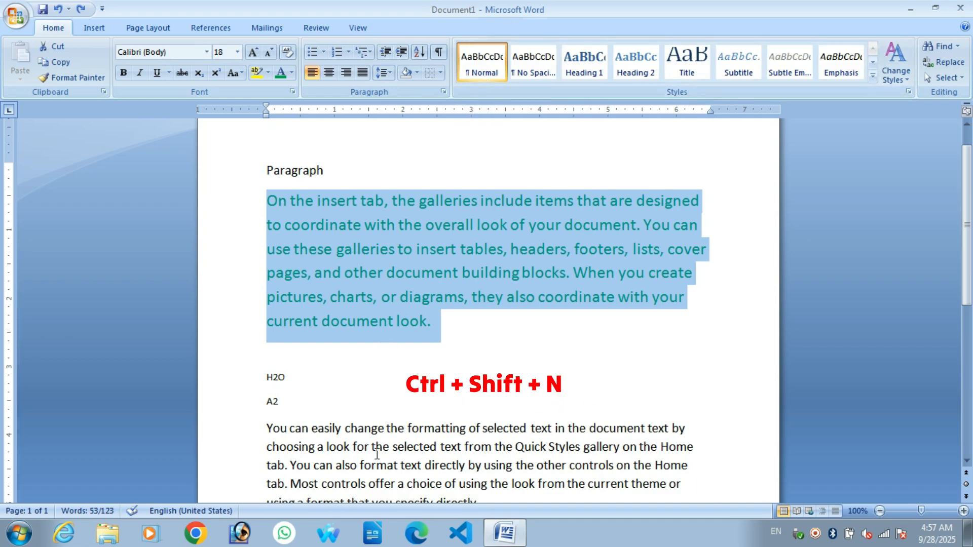
key("ctrl+shift+n")
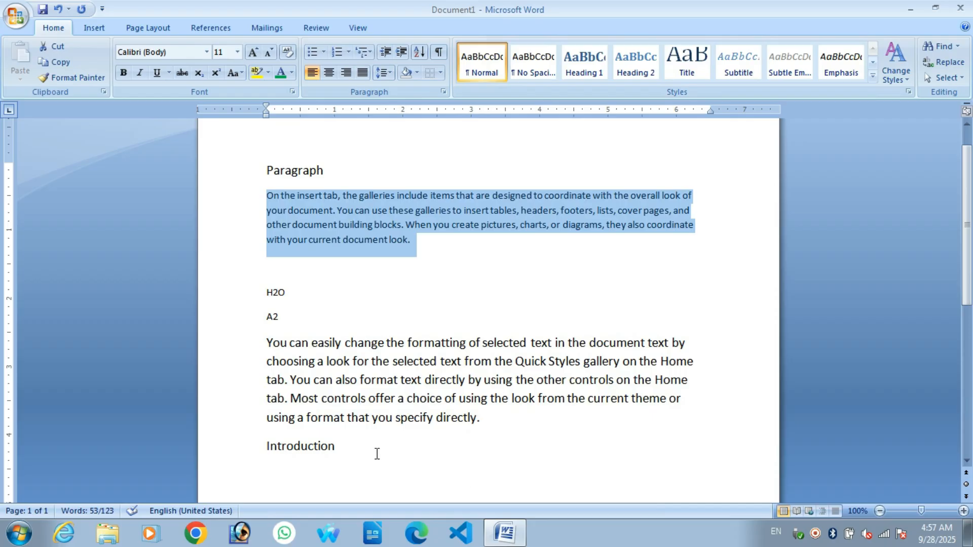
key("ctrl+space")
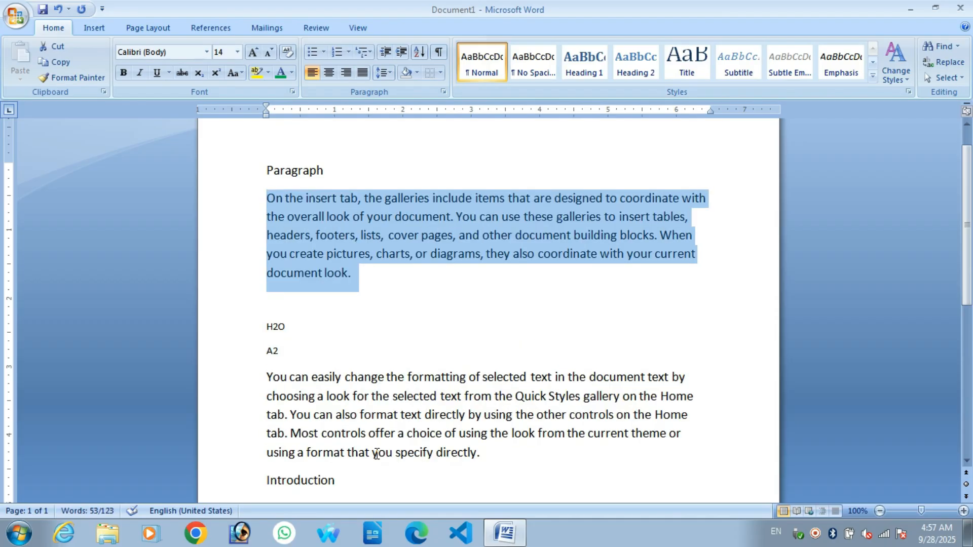
Step: Try the Heading 1, Heading 2 and Heading 3 styles on the "Paragraph" title and settle on Heading 1
left_click(284, 162)
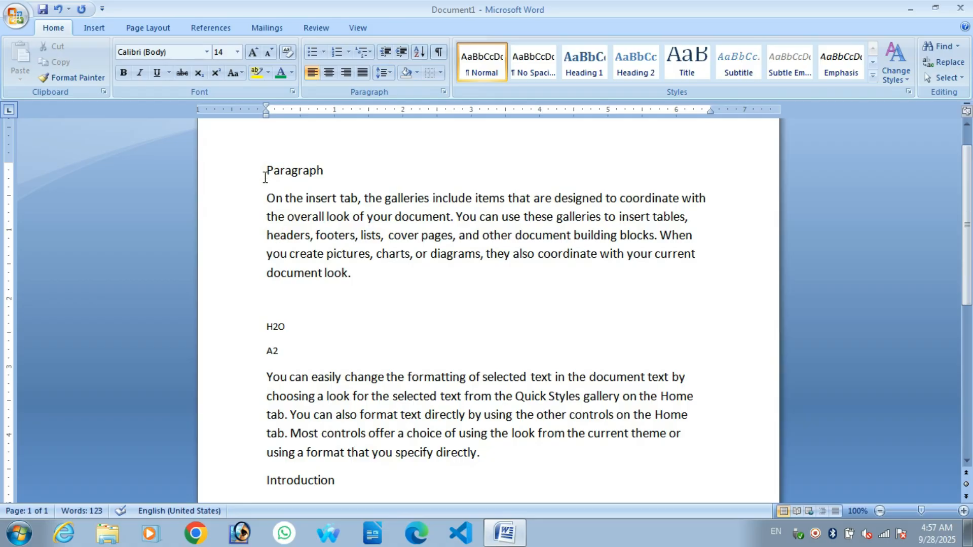
left_click_drag(264, 178, 322, 183)
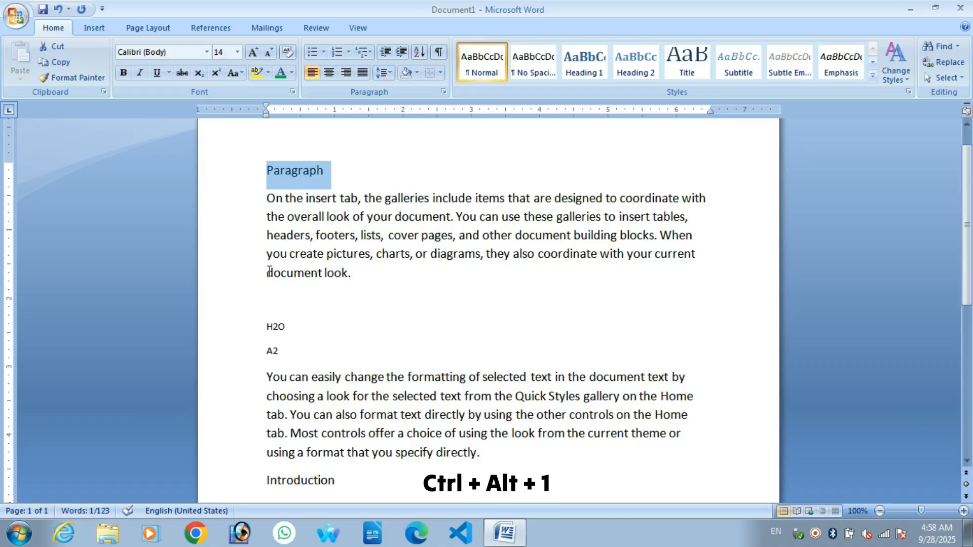
key("ctrl+alt+1")
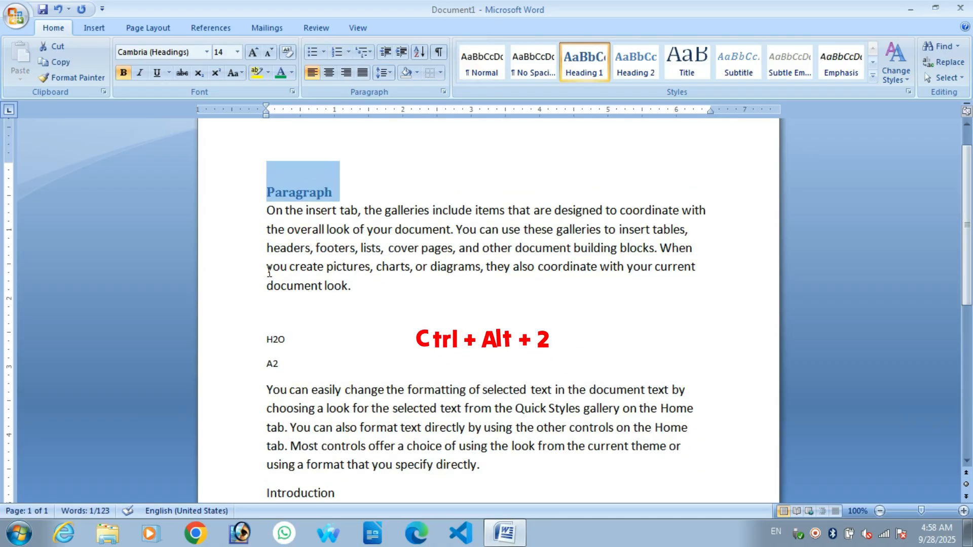
key("ctrl+alt+2")
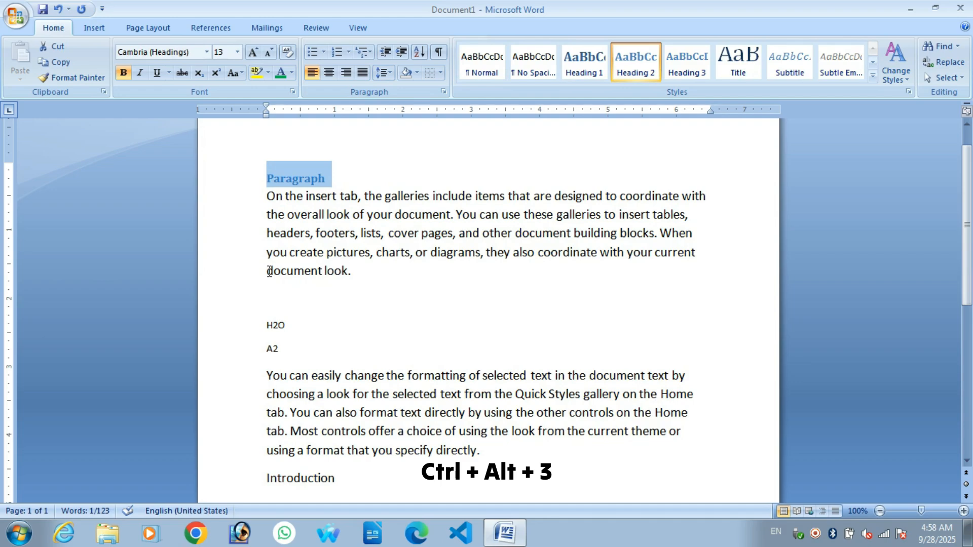
key("ctrl+alt+3")
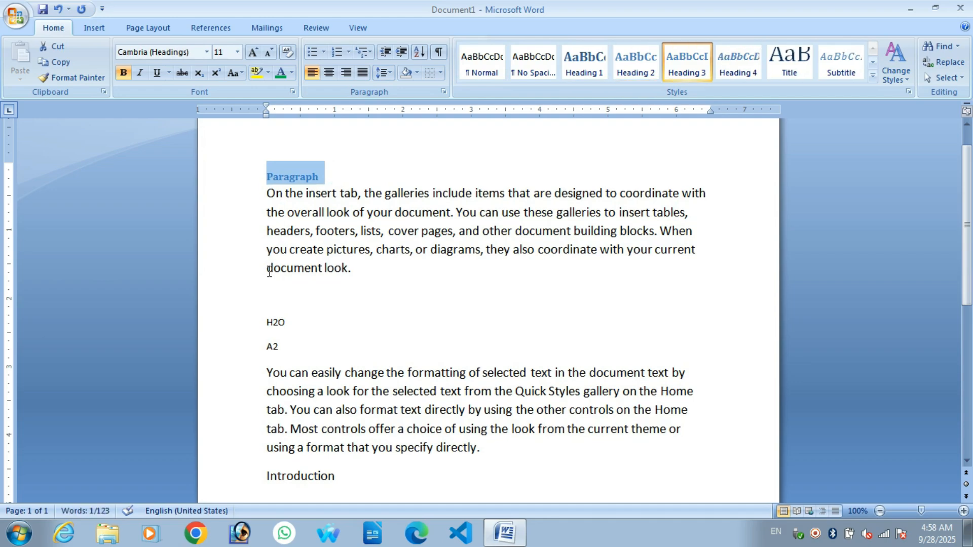
key("ctrl+alt+1")
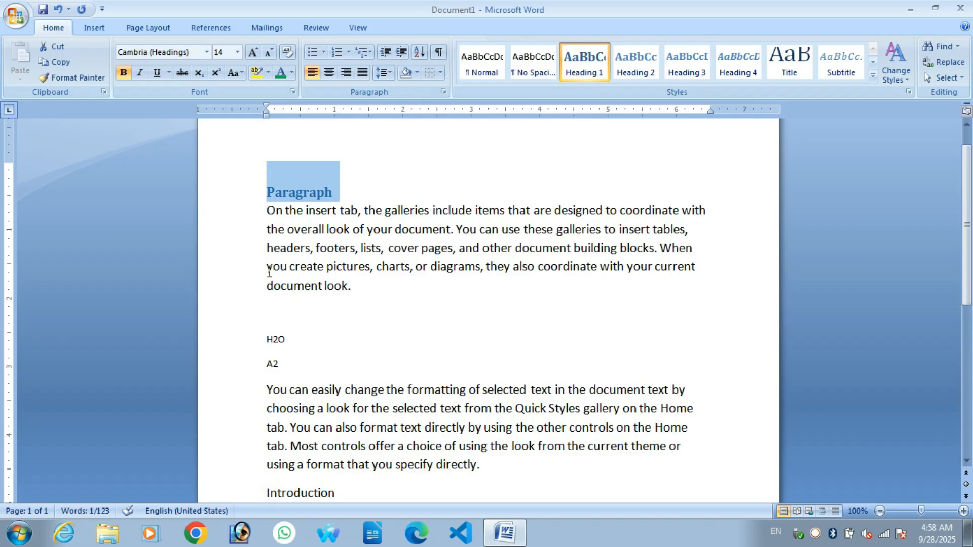
left_click(341, 282)
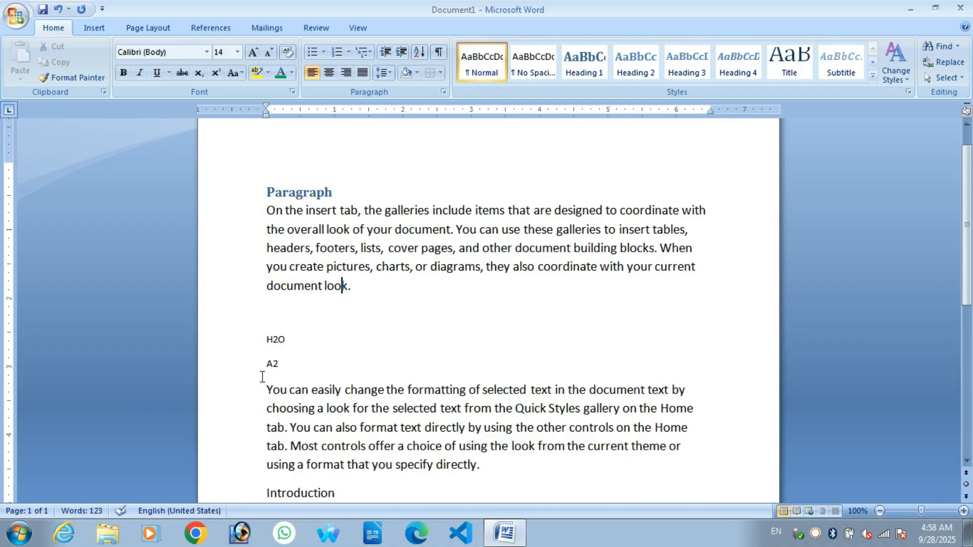
Step: Move the "Paragraph" heading directly above the "You can easily change" paragraph using cut and paste
left_click_drag(264, 191, 331, 200)
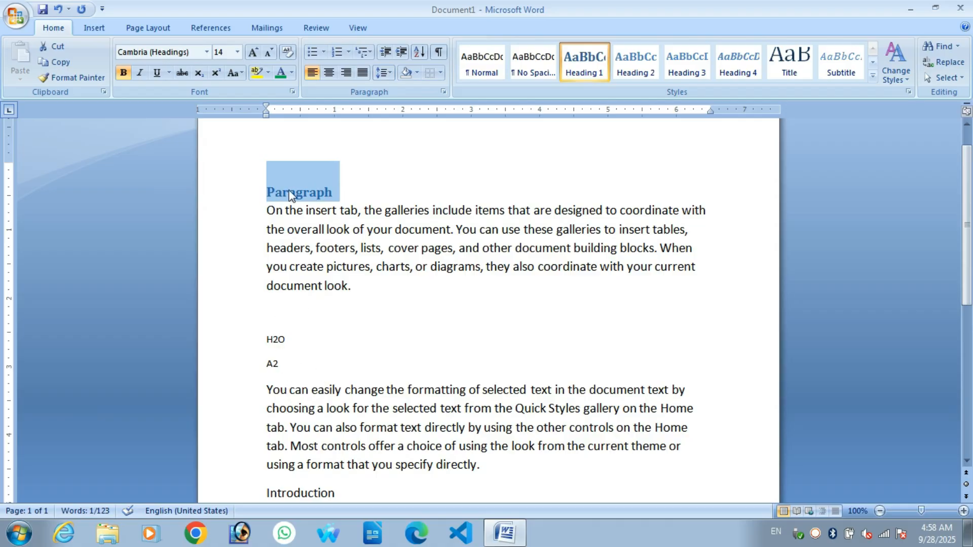
key("ctrl+x")
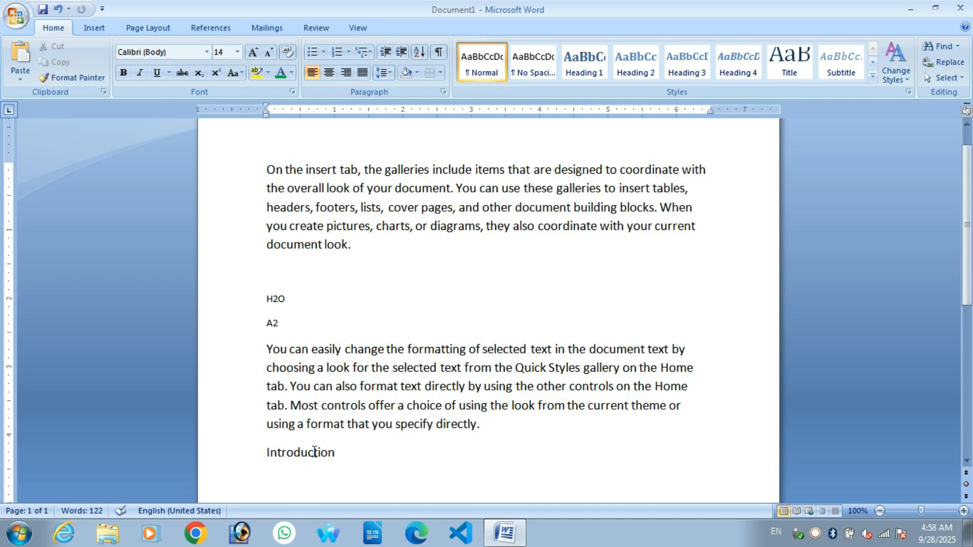
left_click(263, 341)
key("ctrl+v")
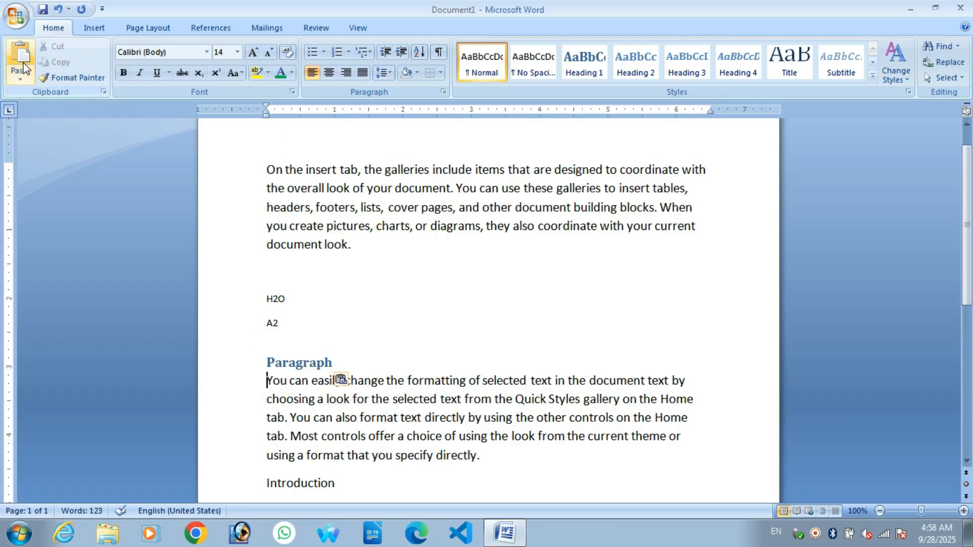
Step: Copy the "Paragraph" heading and paste the copy directly above the "On the insert tab" paragraph
left_click(267, 362)
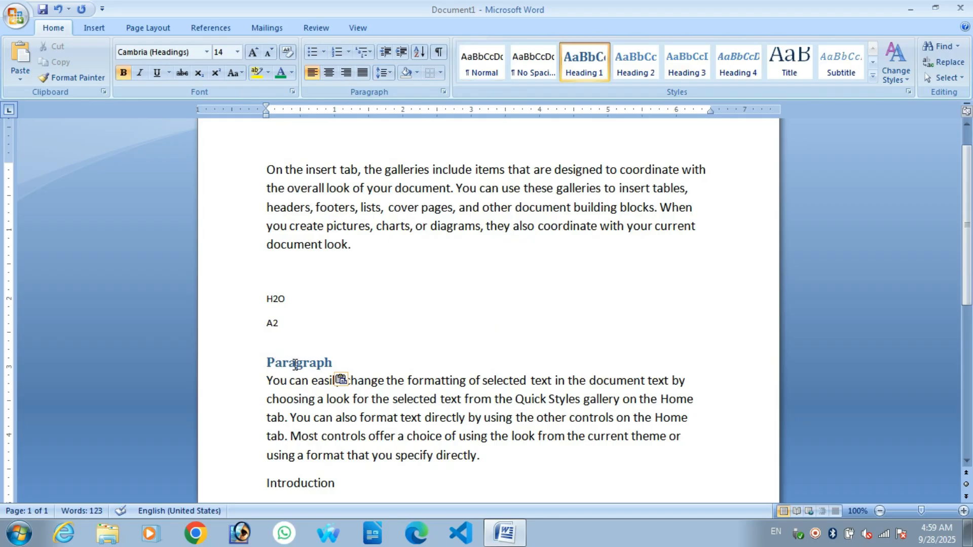
left_click_drag(267, 363, 329, 366)
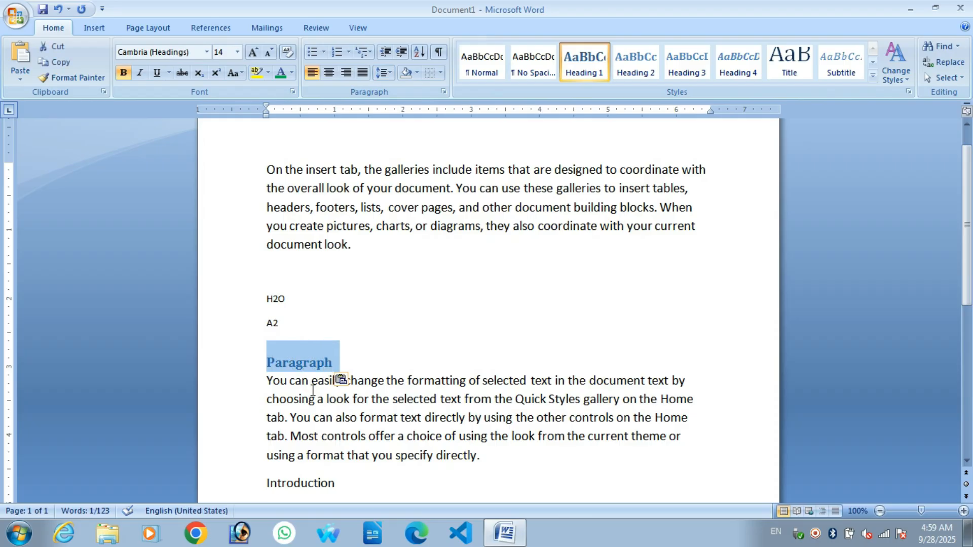
key("ctrl+c")
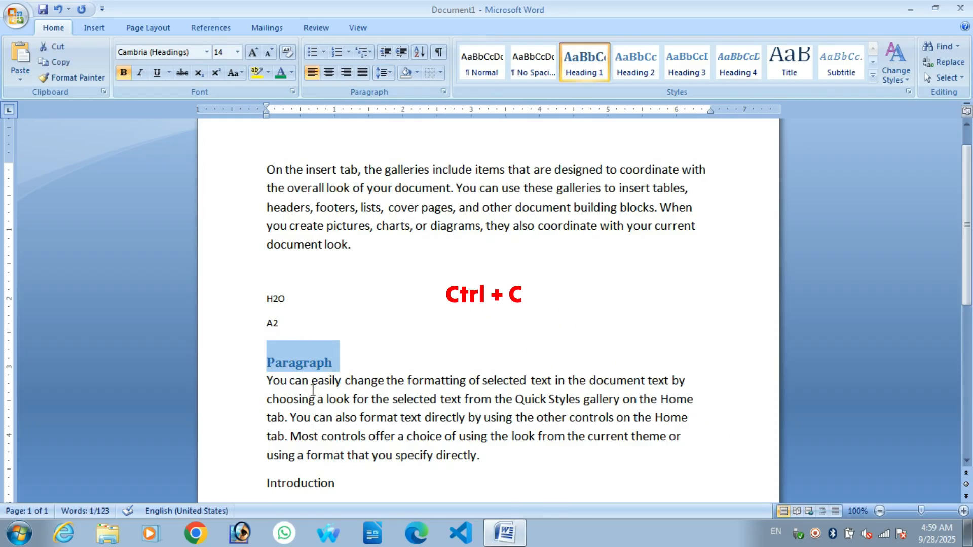
left_click(265, 156)
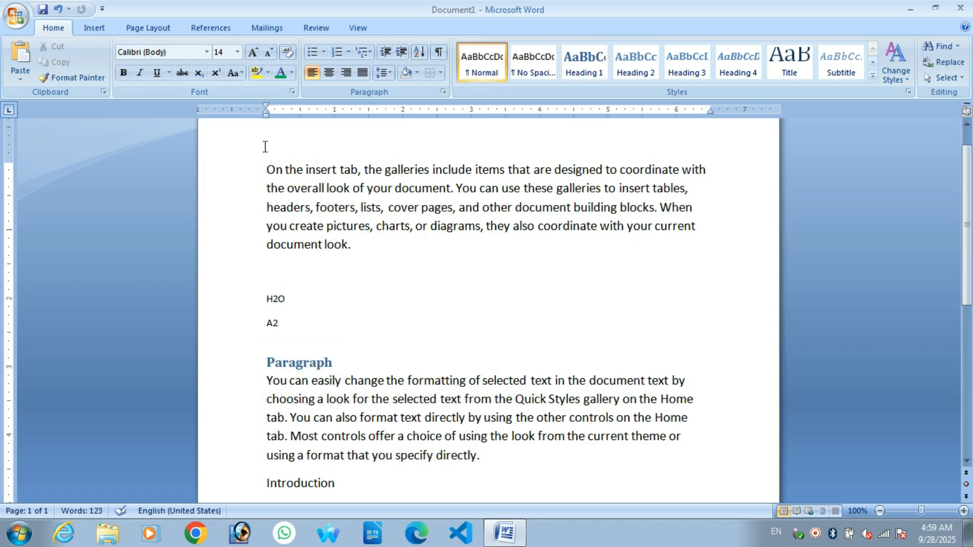
key("ctrl+v")
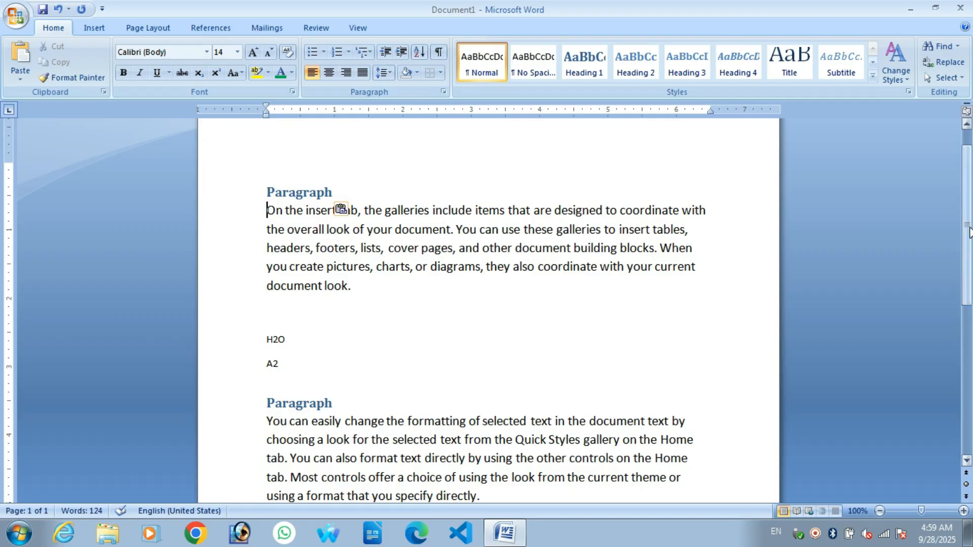
Step: Copy the "Introduction" line at the document's end and paste it on the blank line below the "On the insert tab" paragraph
left_click_drag(967, 232, 968, 299)
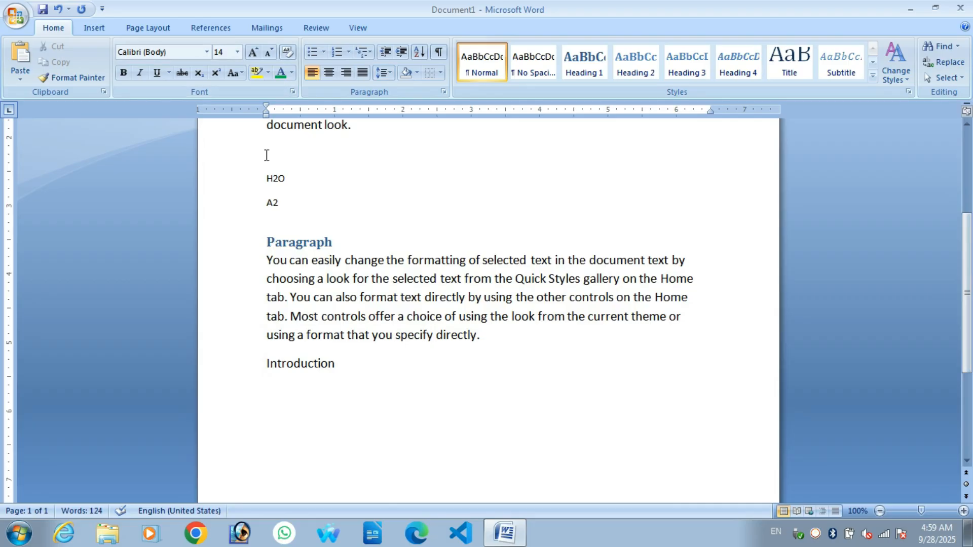
left_click(261, 369)
left_click_drag(262, 371, 339, 376)
key("ctrl+Insert")
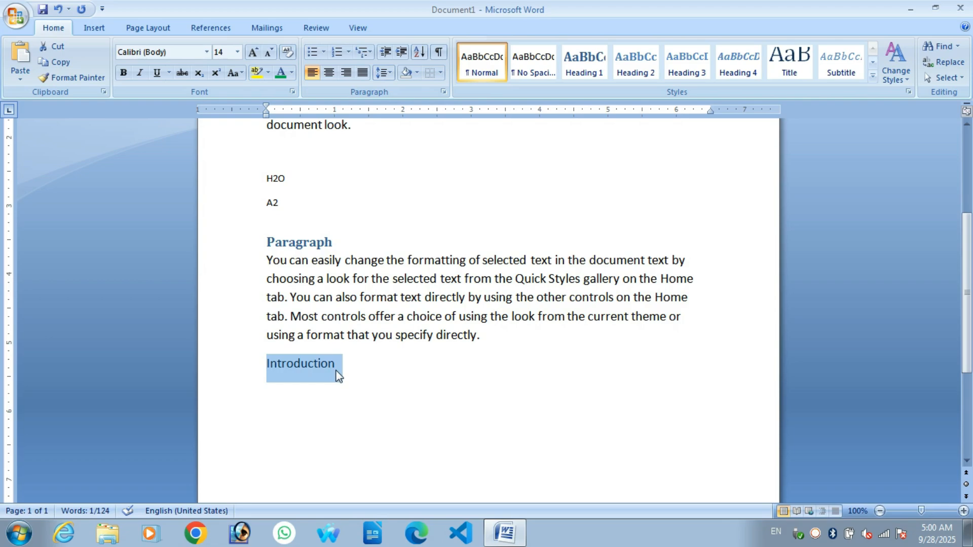
scroll(304, 304, "up", 2)
left_click(273, 249)
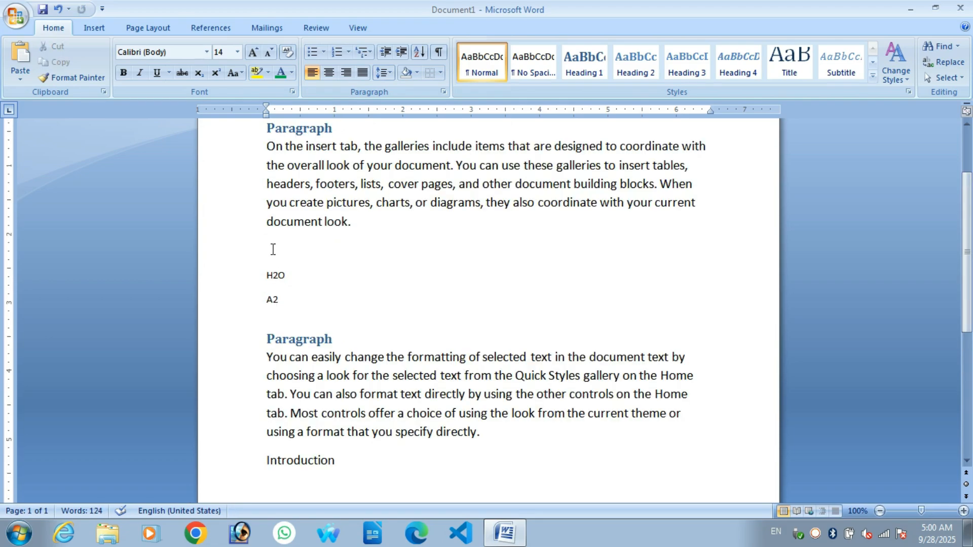
key("shift+Insert")
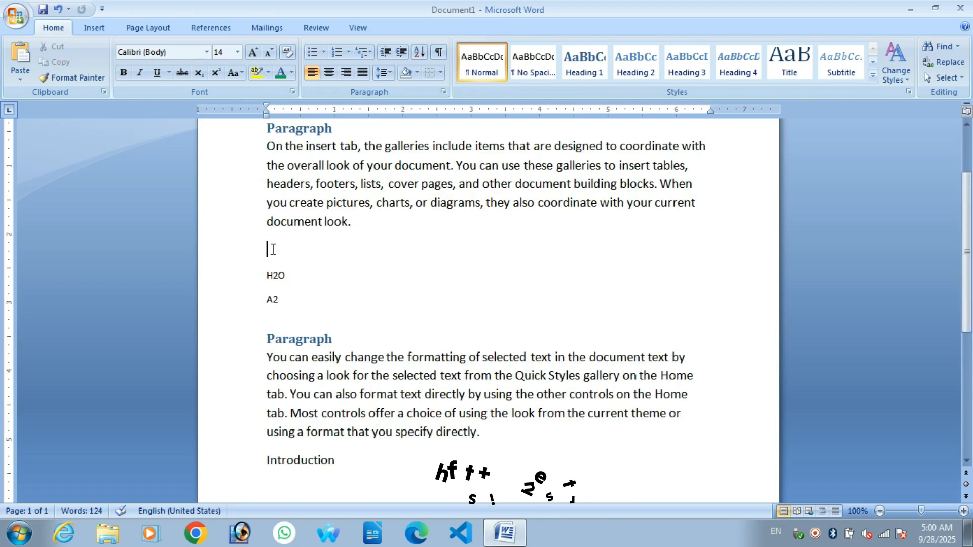
key("shift+Insert")
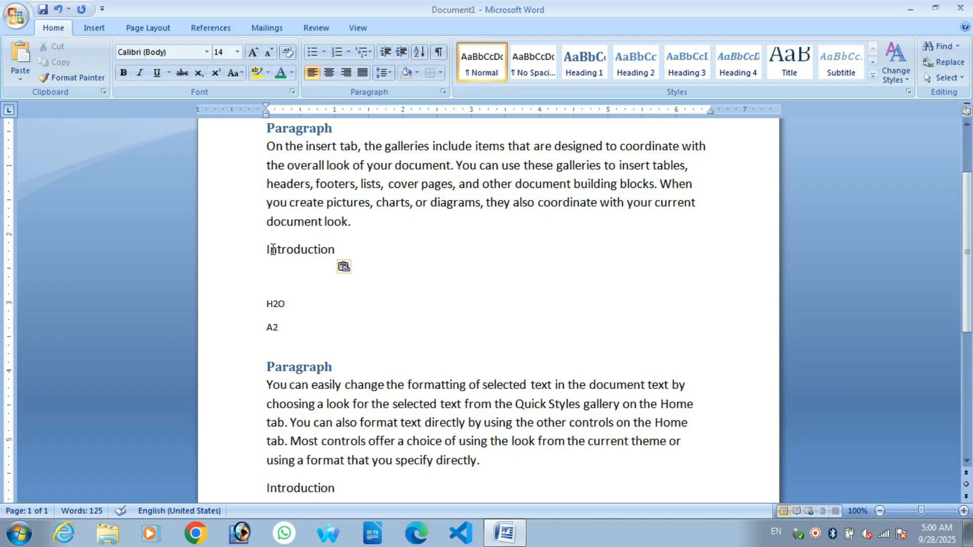
Step: Copy the "You can easily change" paragraph and paste it in the empty area below the last "Introduction" line
scroll(369, 242, "down", 5)
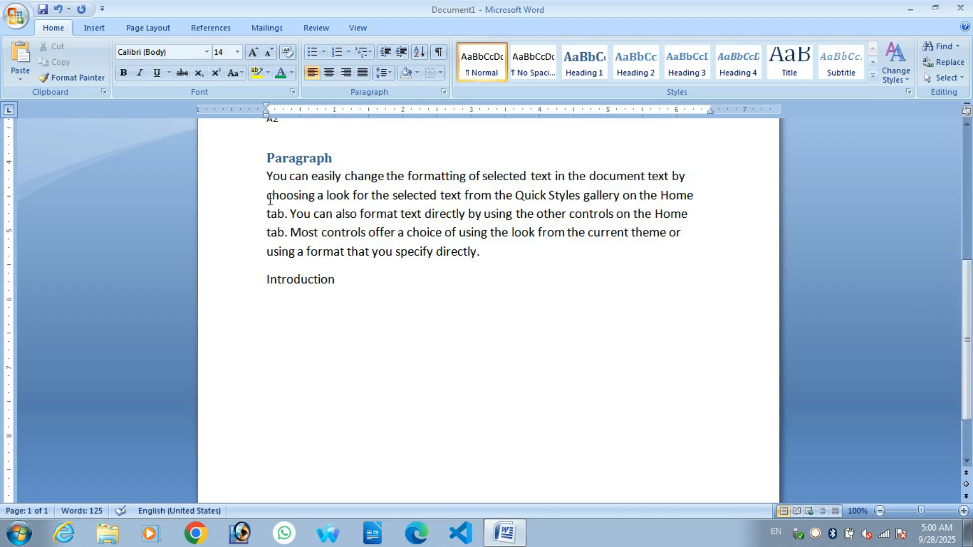
left_click_drag(267, 175, 479, 257)
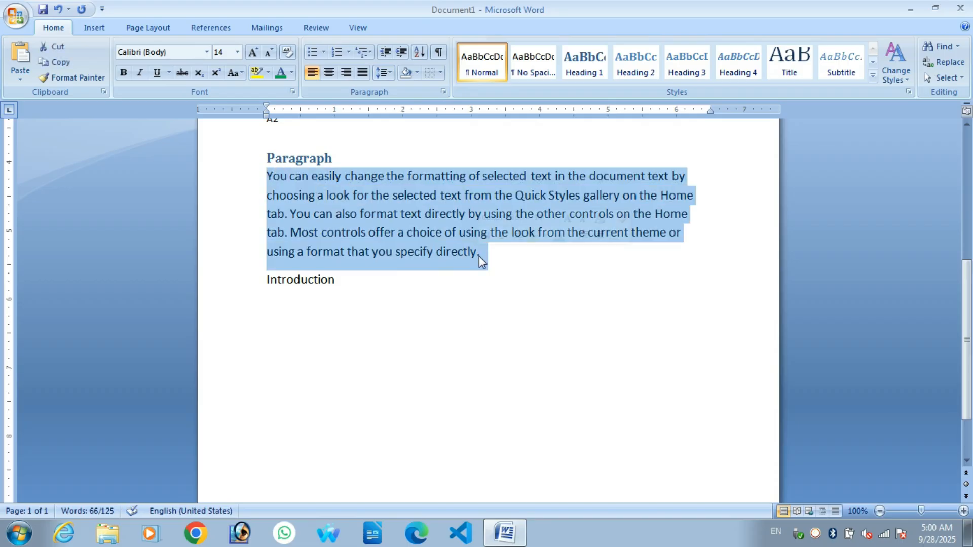
double_click(379, 350)
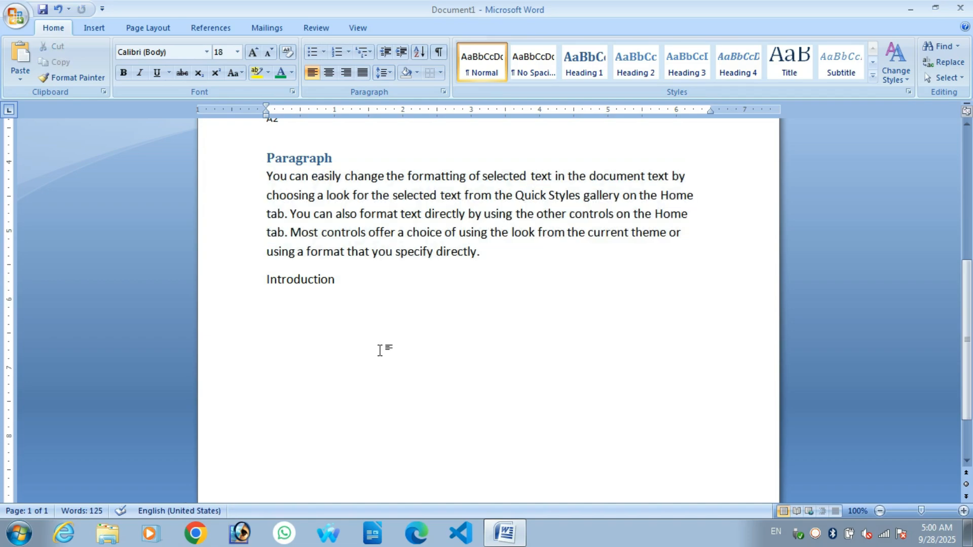
key("ctrl+v")
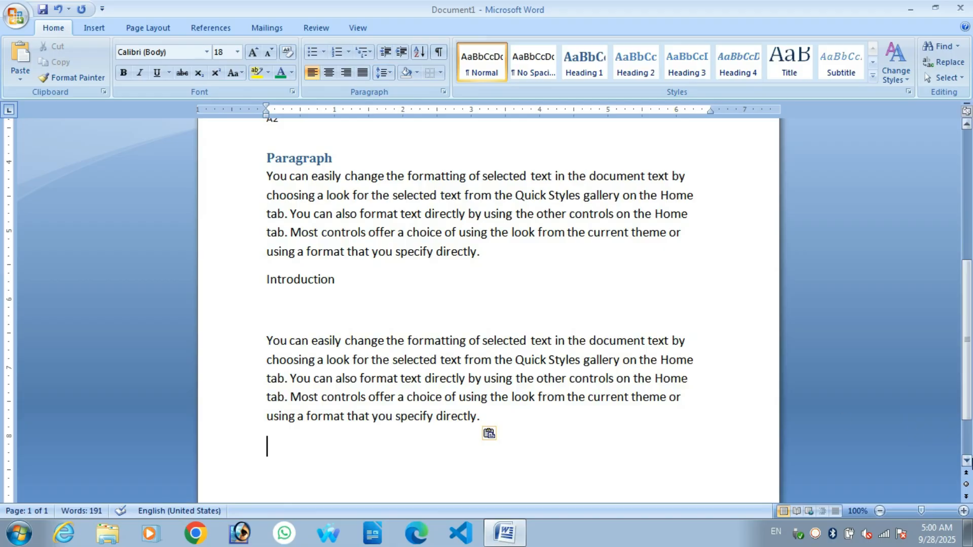
Step: Format the whole "On the insert tab" paragraph in red Vivaldi text at font size 20
left_click_drag(971, 360, 964, 188)
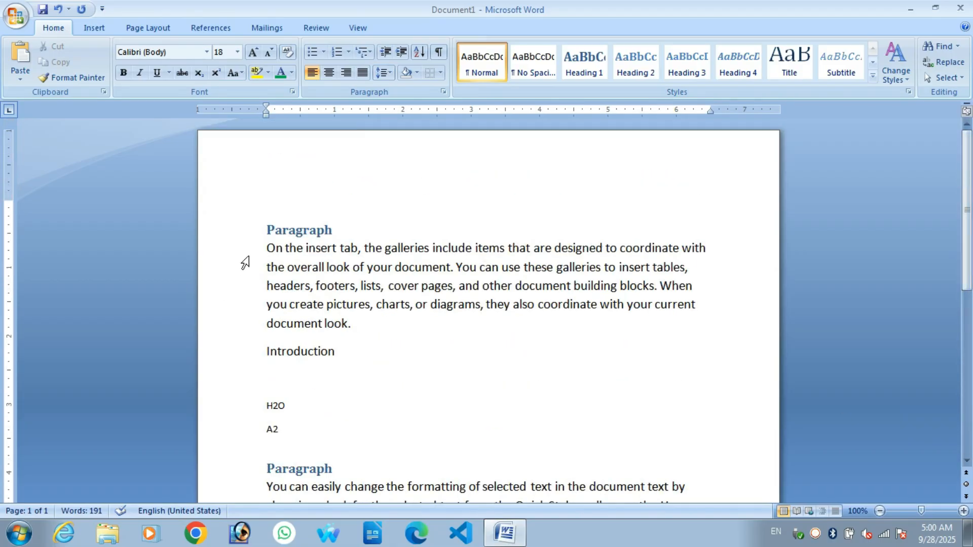
left_click_drag(251, 248, 274, 333)
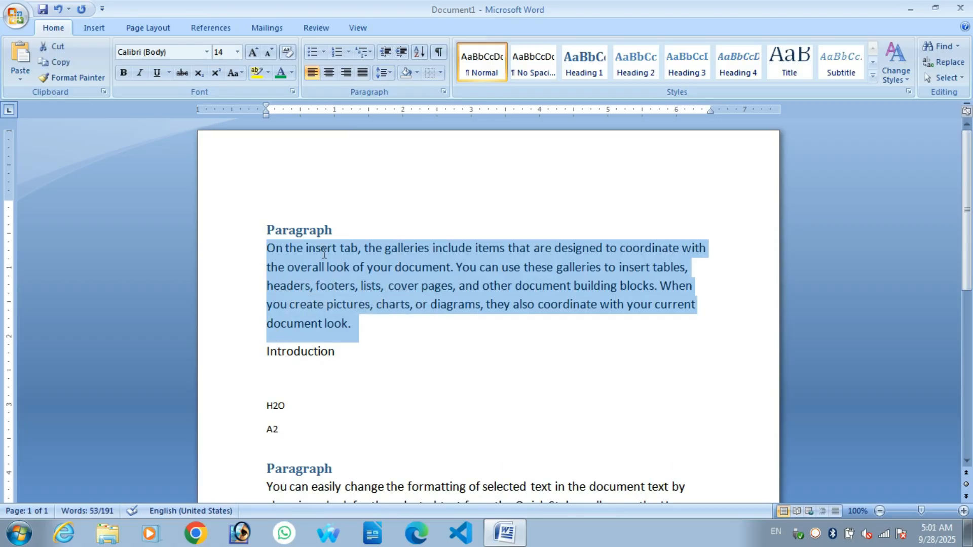
left_click(293, 74)
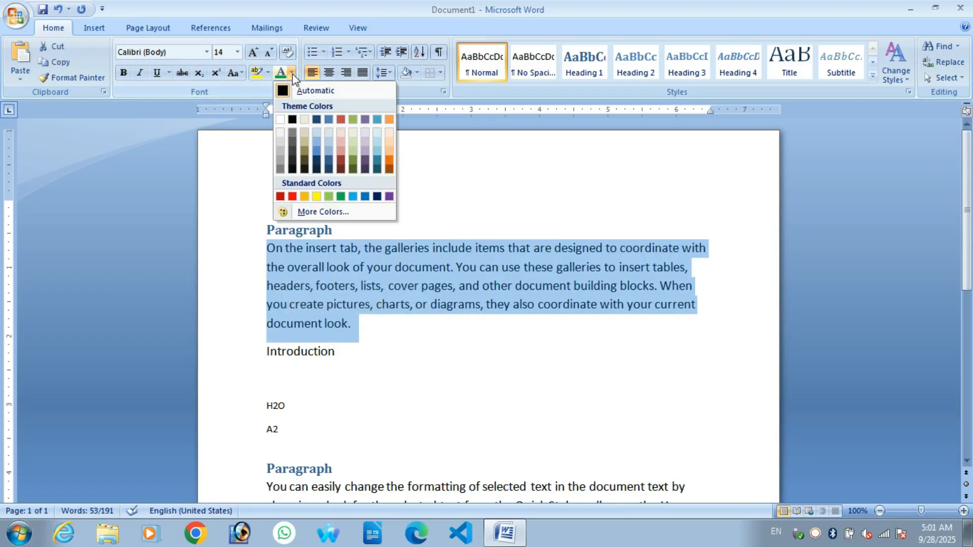
left_click(292, 197)
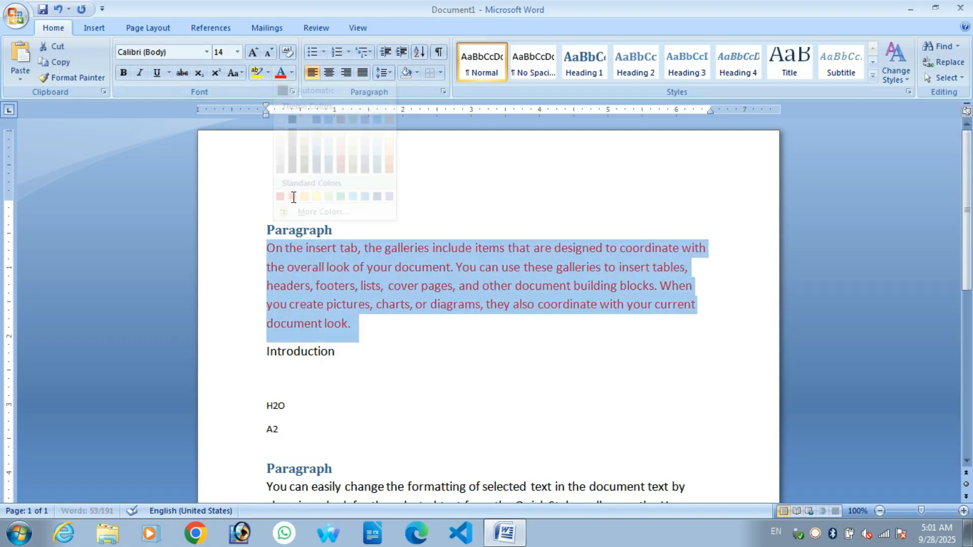
left_click(207, 52)
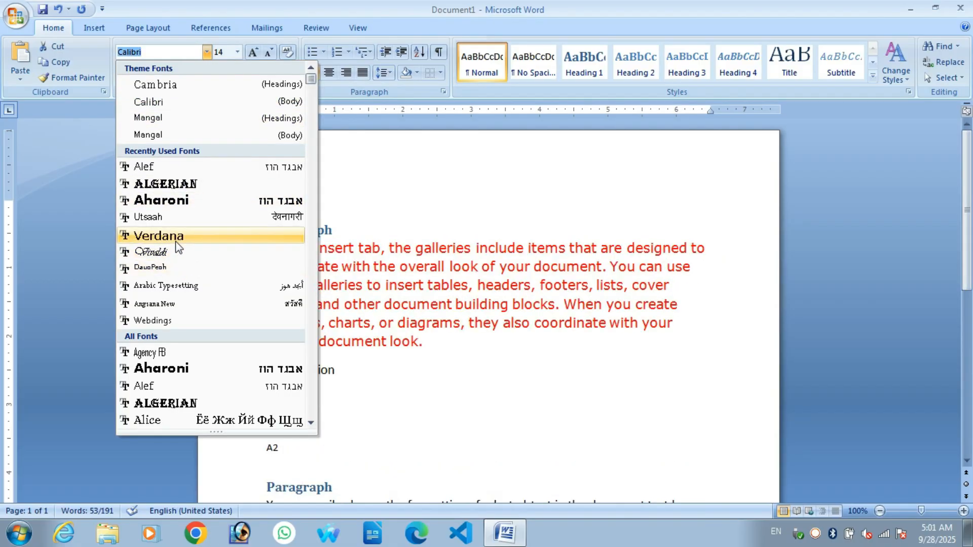
left_click(177, 257)
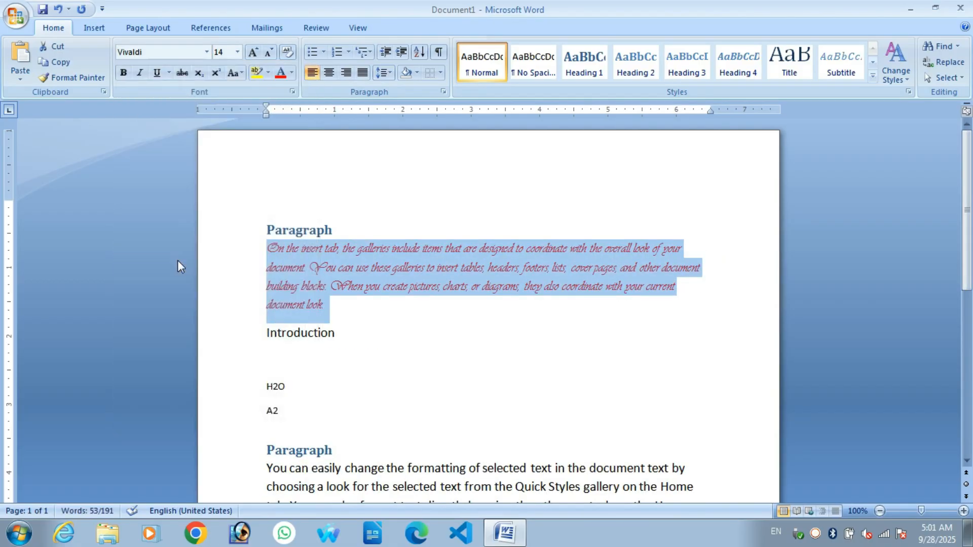
double_click(255, 54)
left_click(255, 53)
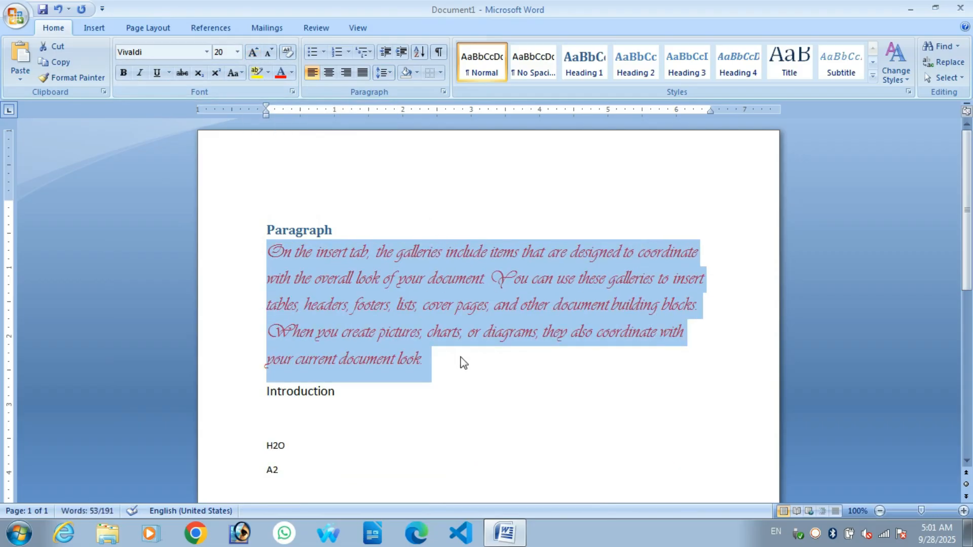
Step: Copy the formatting of the "On the insert tab" paragraph onto the "You can easily change" paragraph below the second "Paragraph" heading
scroll(972, 178, "down", 3)
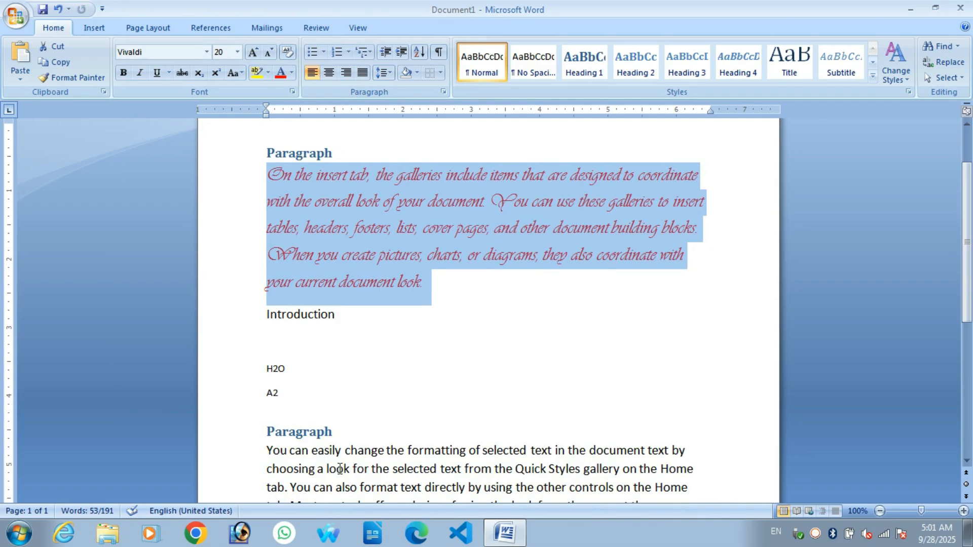
scroll(961, 271, "down", 4)
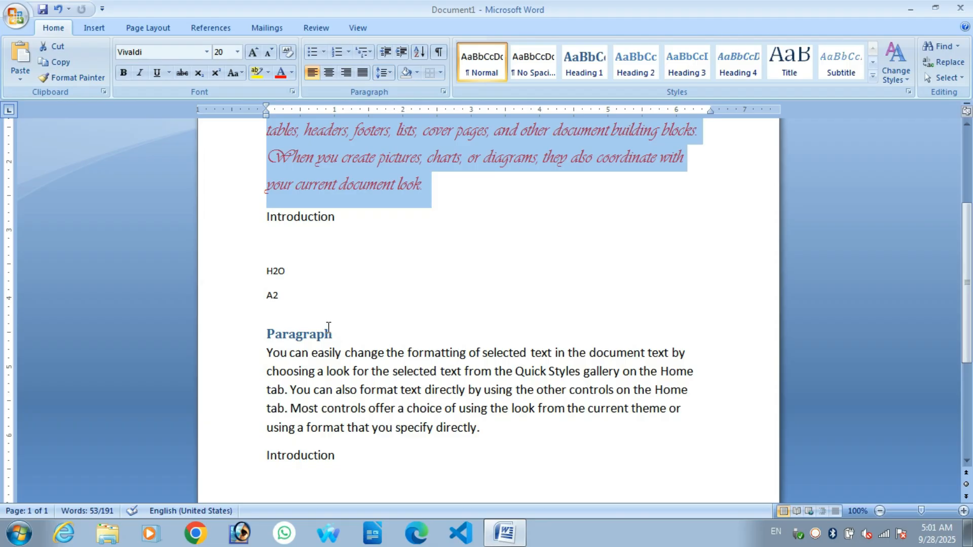
scroll(571, 221, "up", 1)
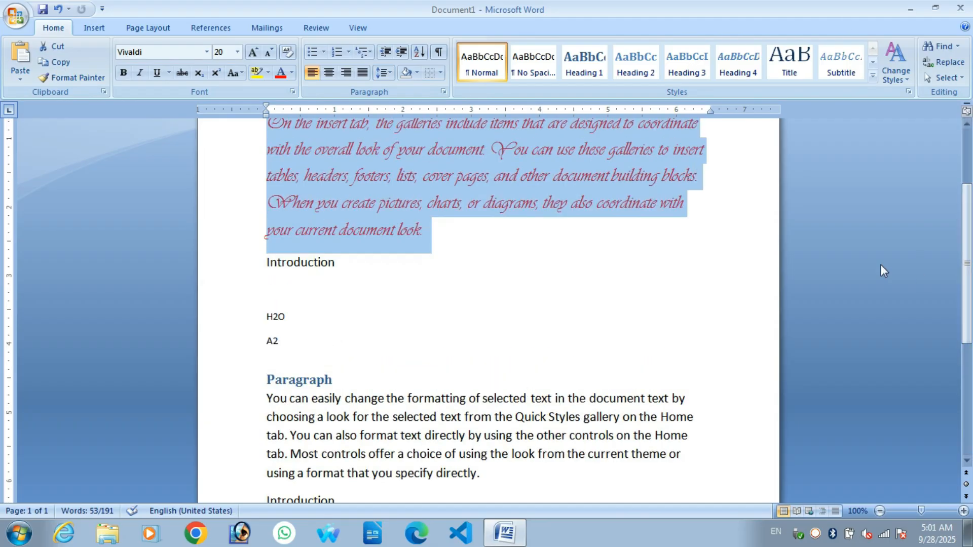
left_click(428, 150)
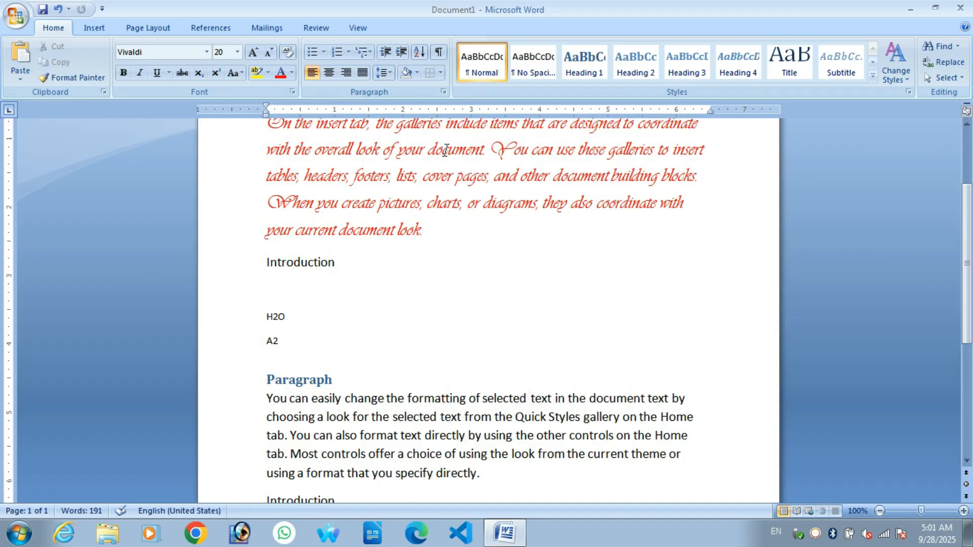
left_click(468, 178)
key("ctrl+shift+c")
left_click_drag(266, 398, 481, 475)
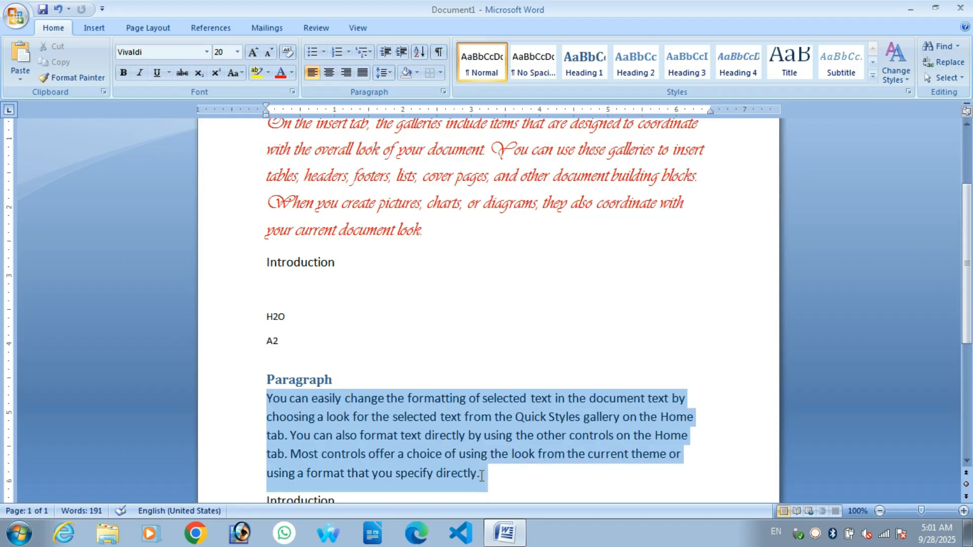
key("ctrl+shift+v")
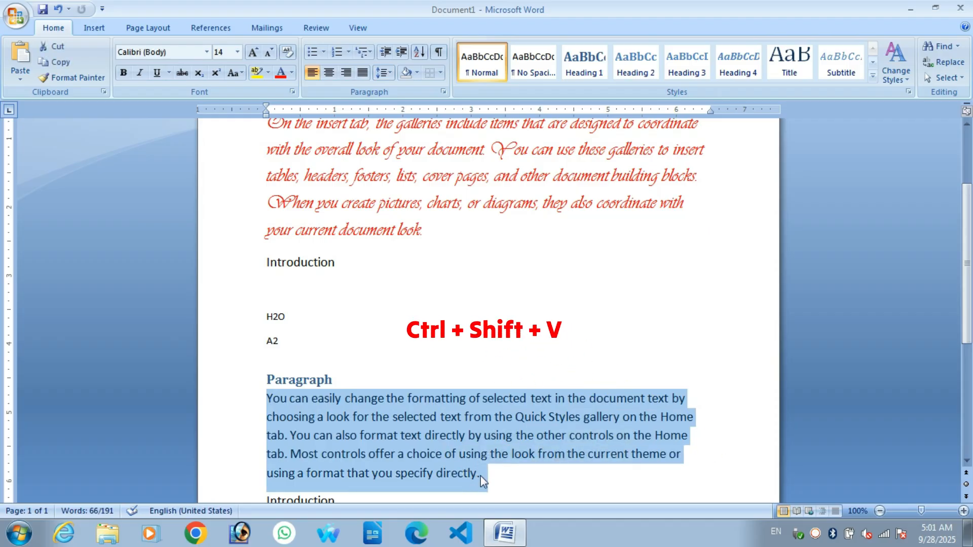
key("ctrl+shift+v")
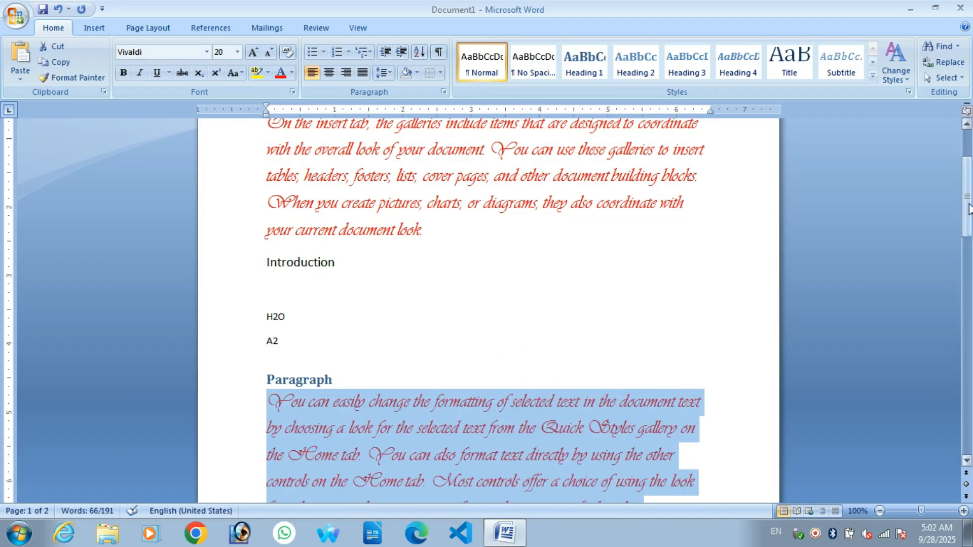
Step: Apply the copied formatting to the last paragraph's text, from the blank line above it through "Most controls offer"
left_click_drag(968, 208, 969, 239)
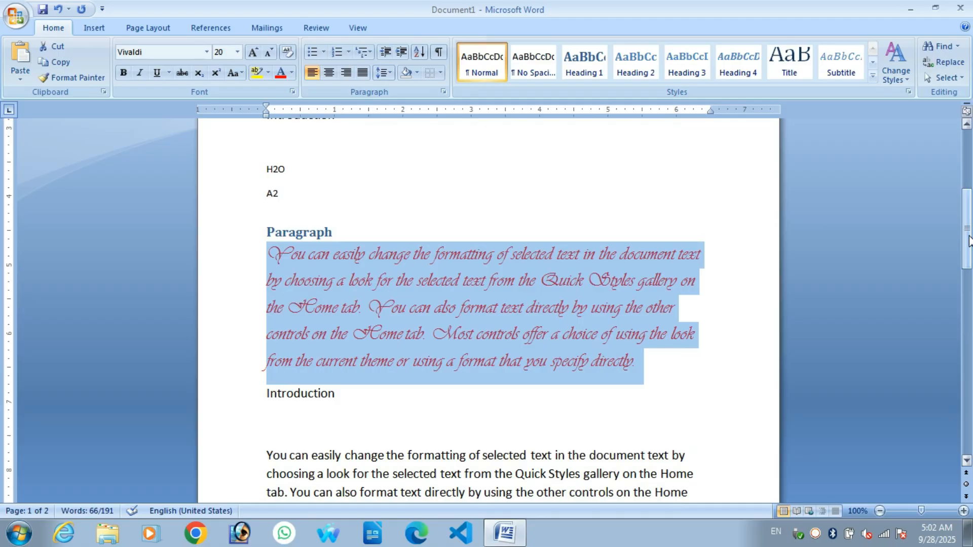
left_click_drag(968, 239, 969, 268)
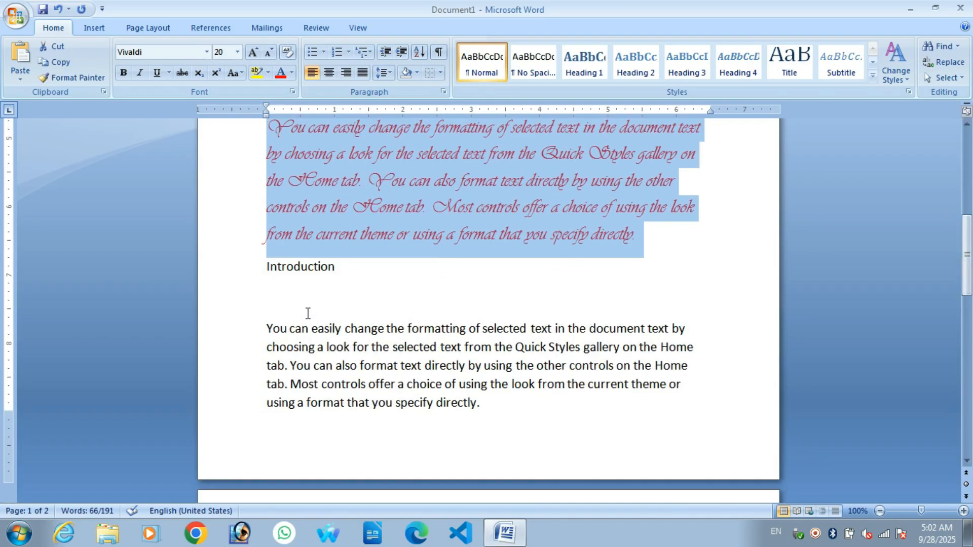
left_click_drag(306, 314, 398, 384)
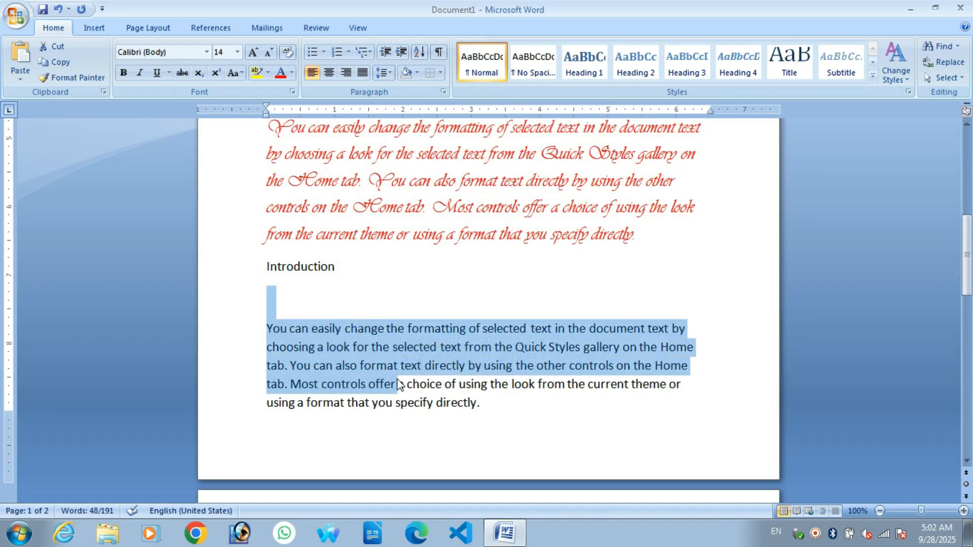
key("ctrl+shift+v")
Step: Clear the manual character formatting from all text in the document
left_click_drag(966, 243, 967, 158)
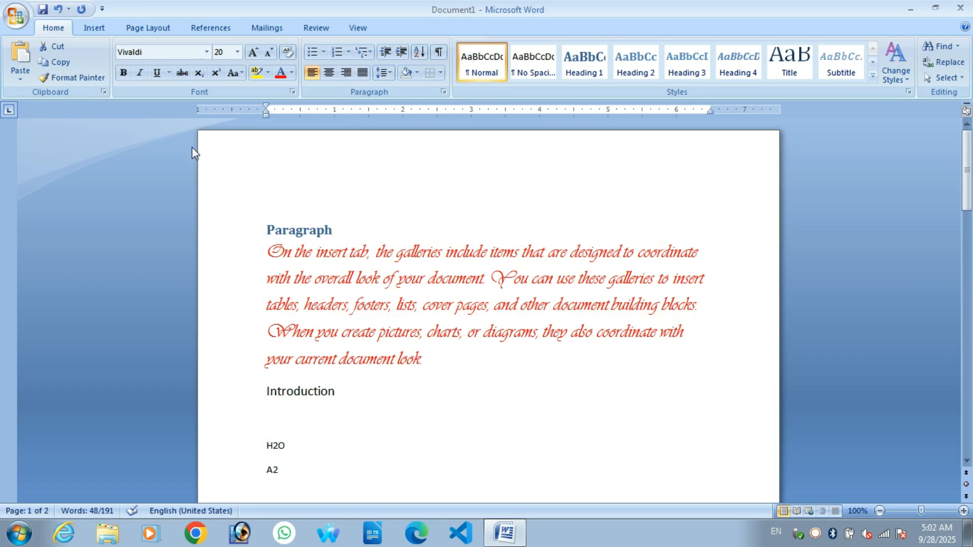
left_click(263, 228)
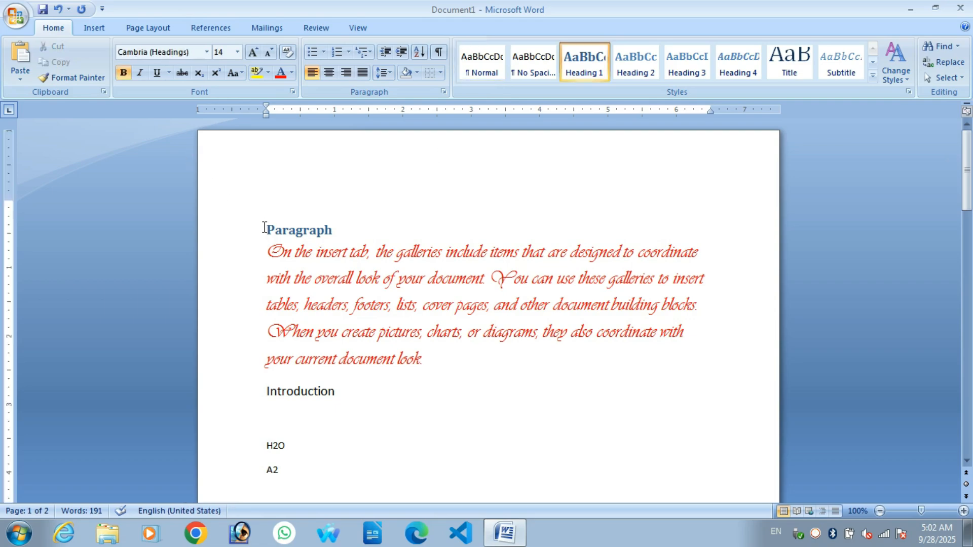
key("ctrl+a")
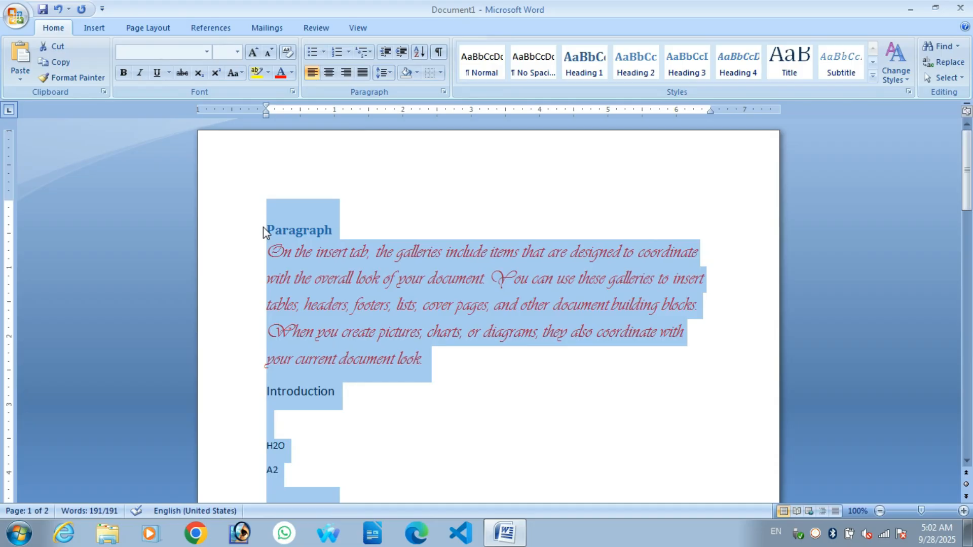
key("ctrl+space")
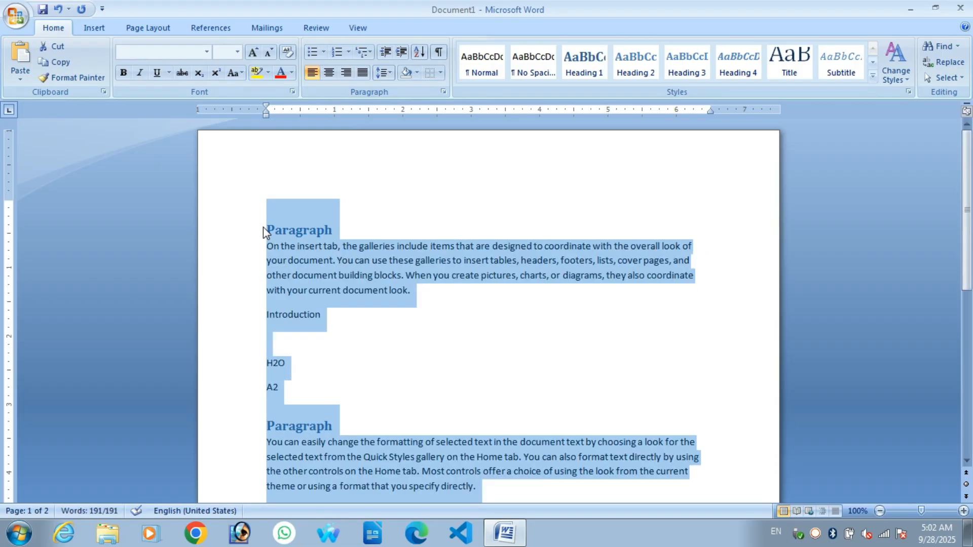
Step: Enlarge all text in the document by two font-size increments, bringing the body text to size 14
left_click(304, 260)
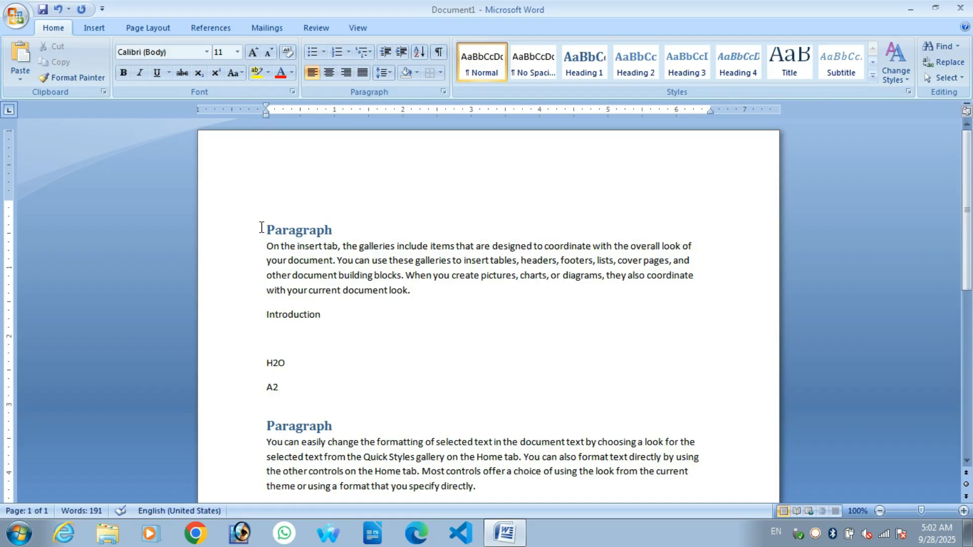
key("ctrl+a")
key("ctrl+shift+period")
key("ctrl+shift+period")
left_click(294, 290)
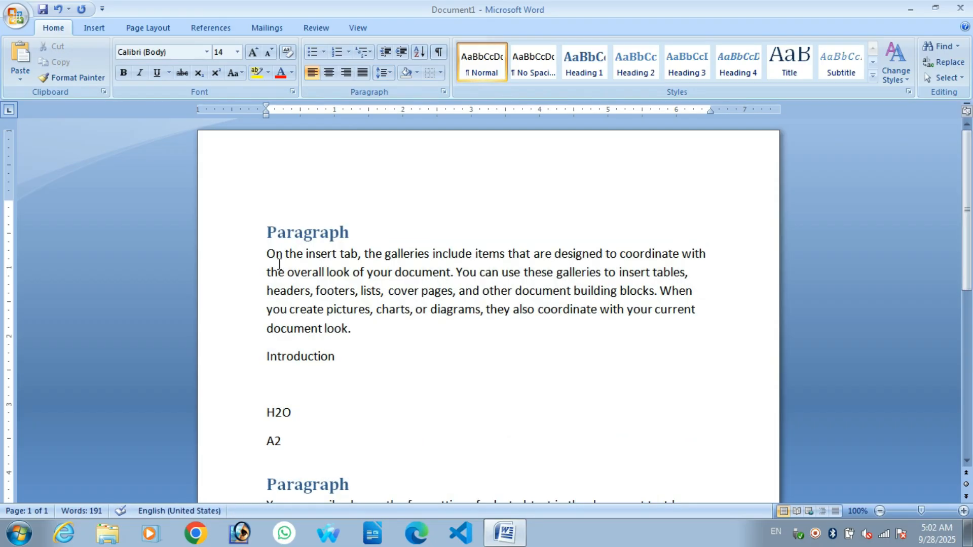
Step: Search from the first "Paragraph" heading for the word "document" and step through its occurrences to the last paragraph
left_click(265, 232)
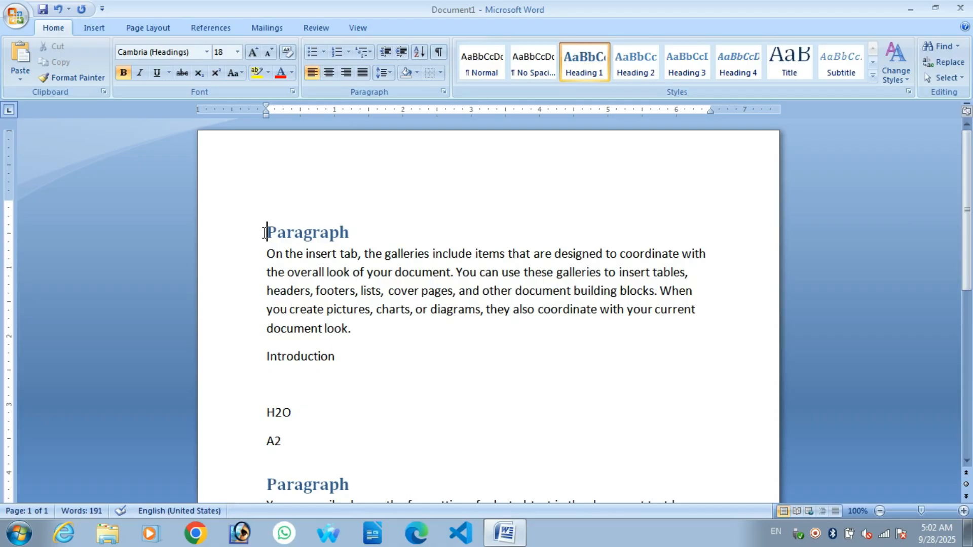
key("ctrl+f")
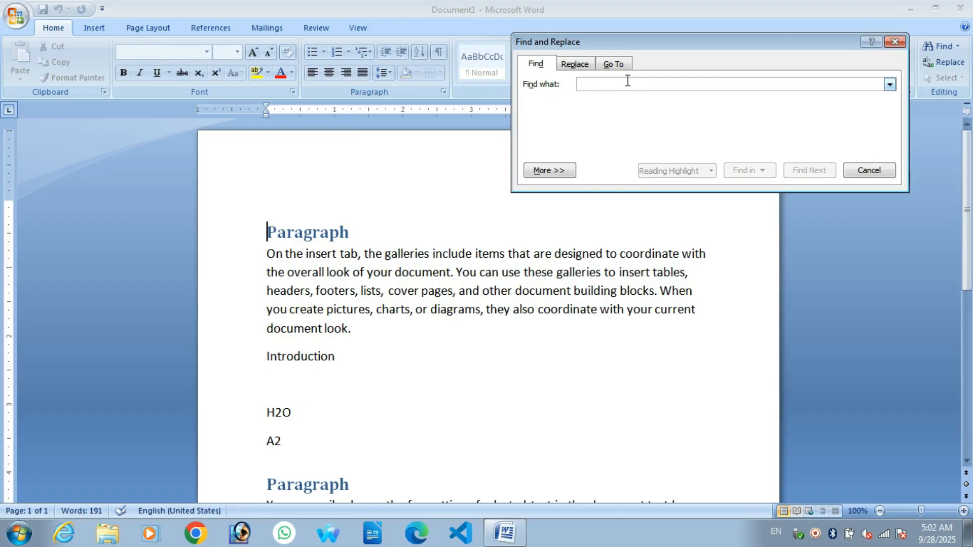
type("document")
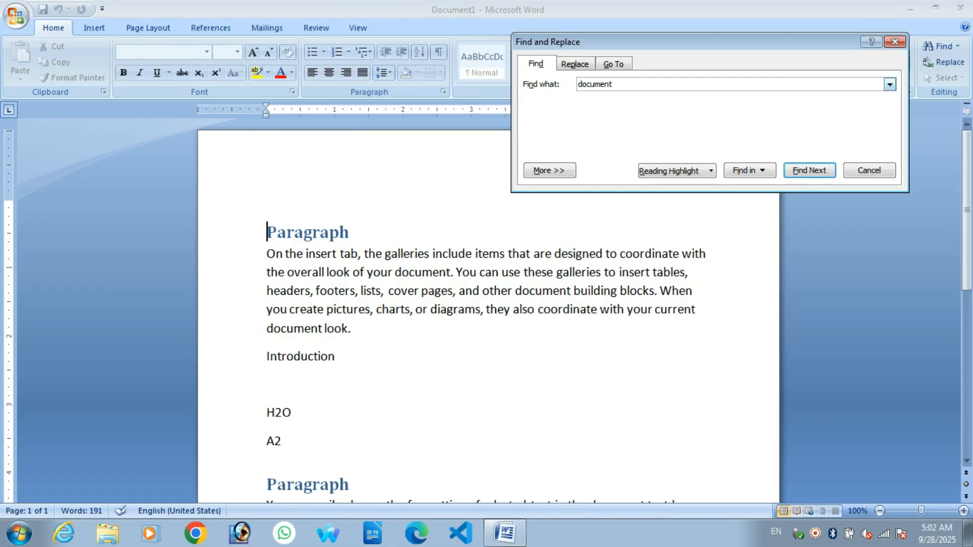
left_click(800, 172)
key("F3")
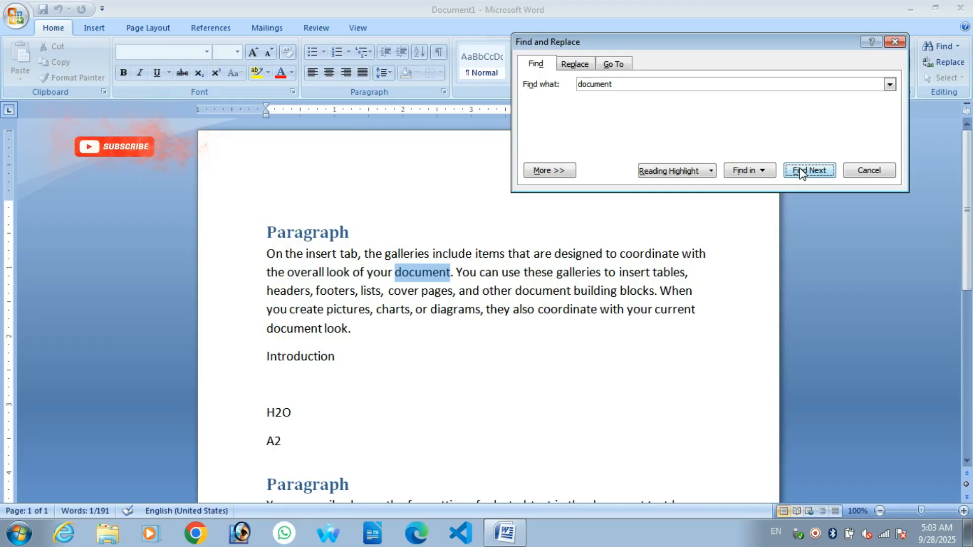
left_click(801, 172)
left_click(801, 172)
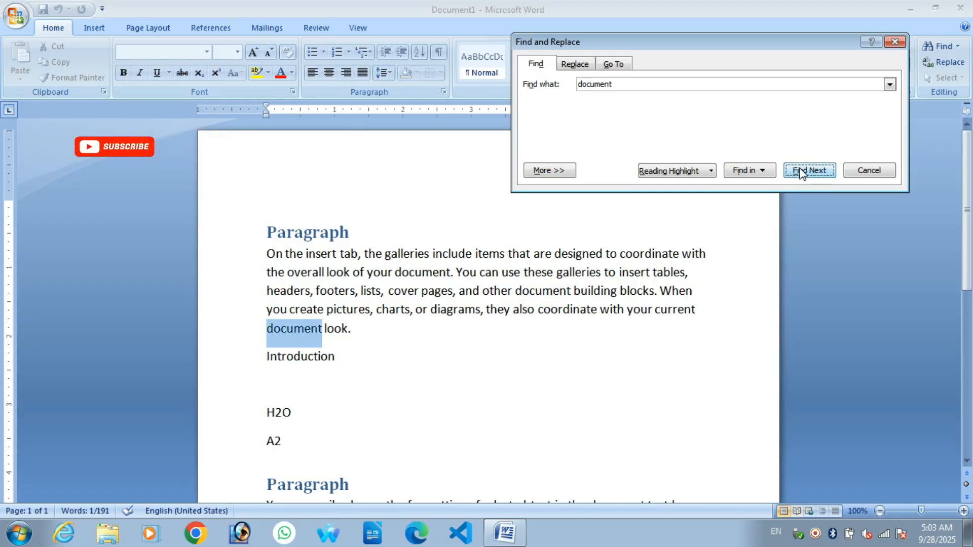
left_click(801, 173)
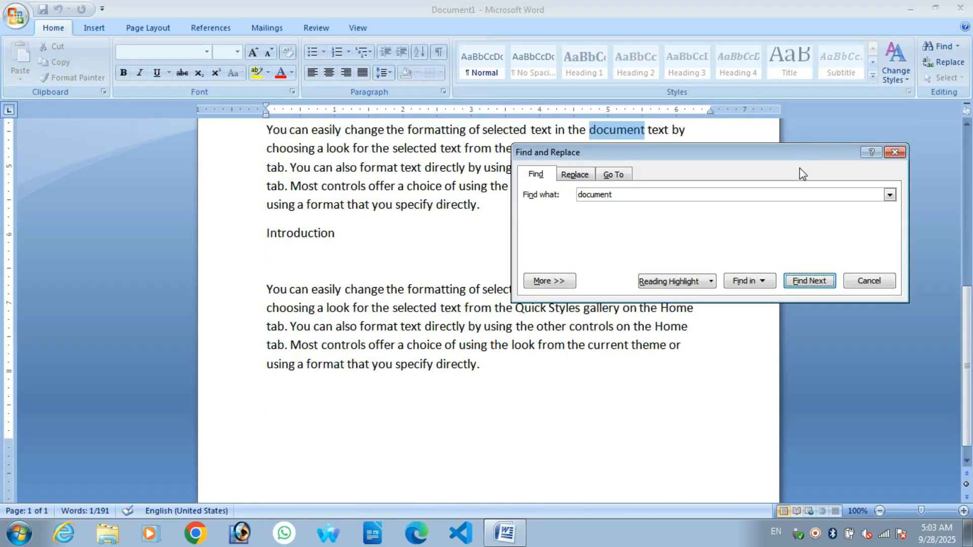
left_click_drag(795, 156, 779, 245)
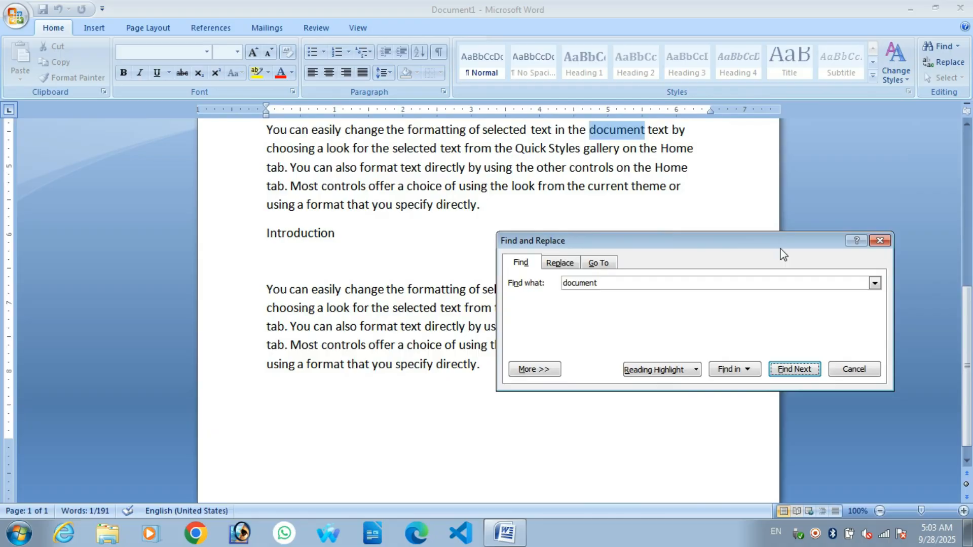
left_click(788, 373)
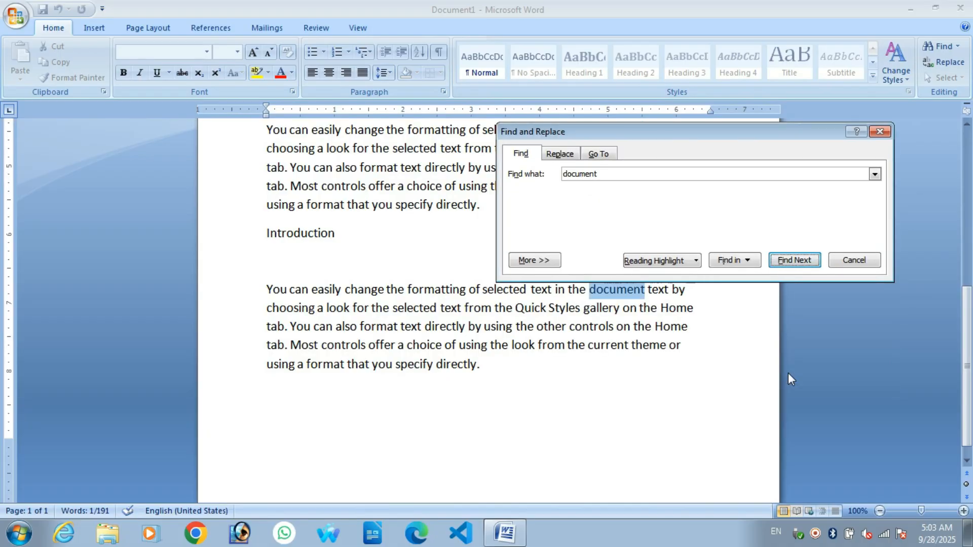
Step: Apply reading highlight to every occurrence of "document", clear the highlighting again and close the search dialog
left_click(692, 261)
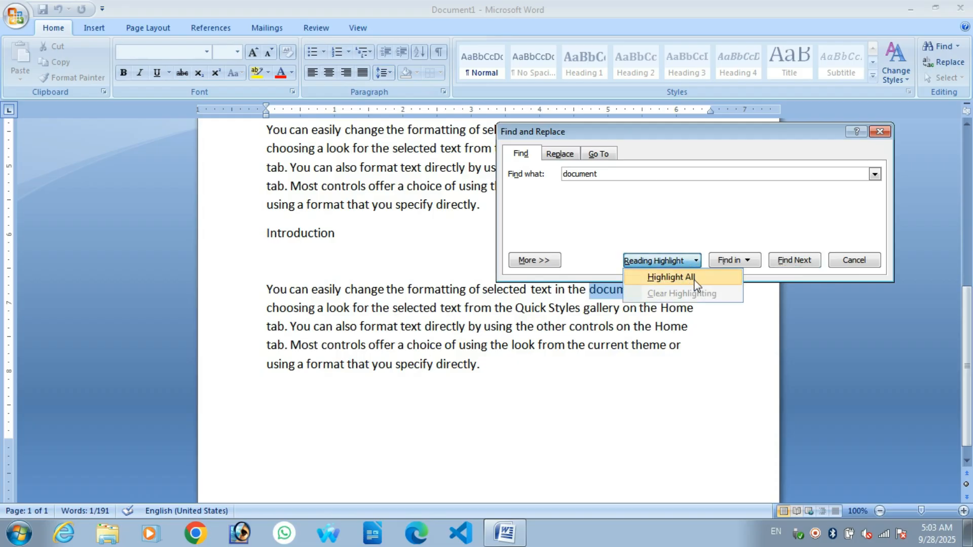
left_click(695, 279)
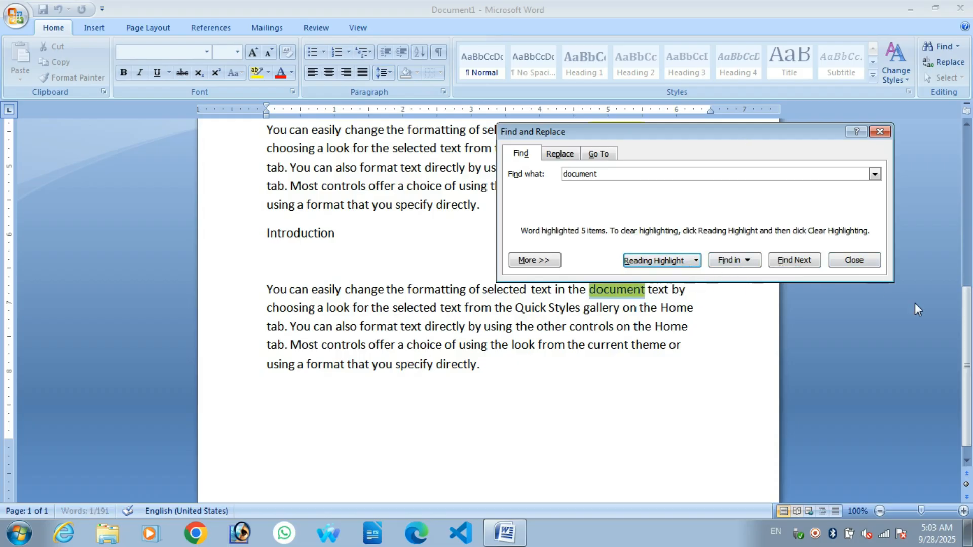
left_click_drag(964, 338, 939, 152)
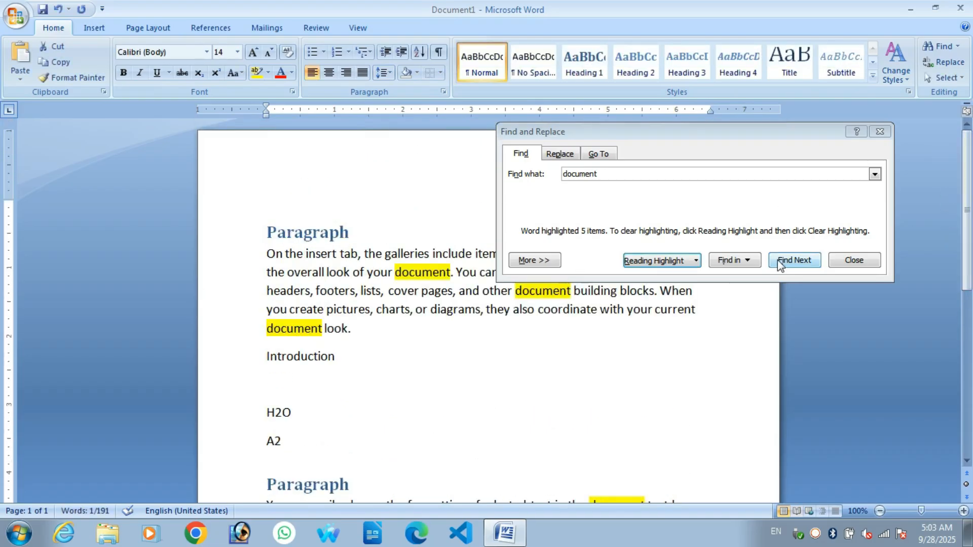
left_click(678, 264)
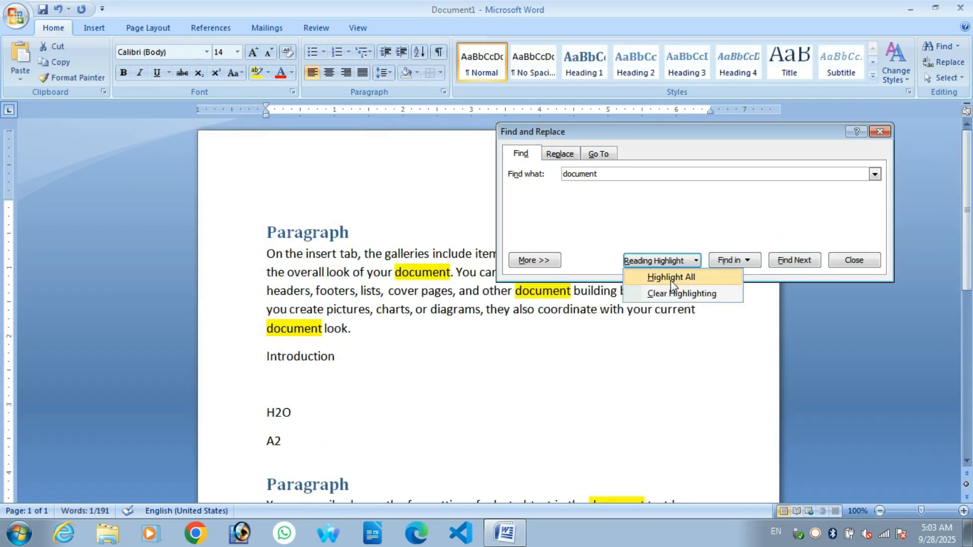
left_click(678, 293)
left_click(836, 259)
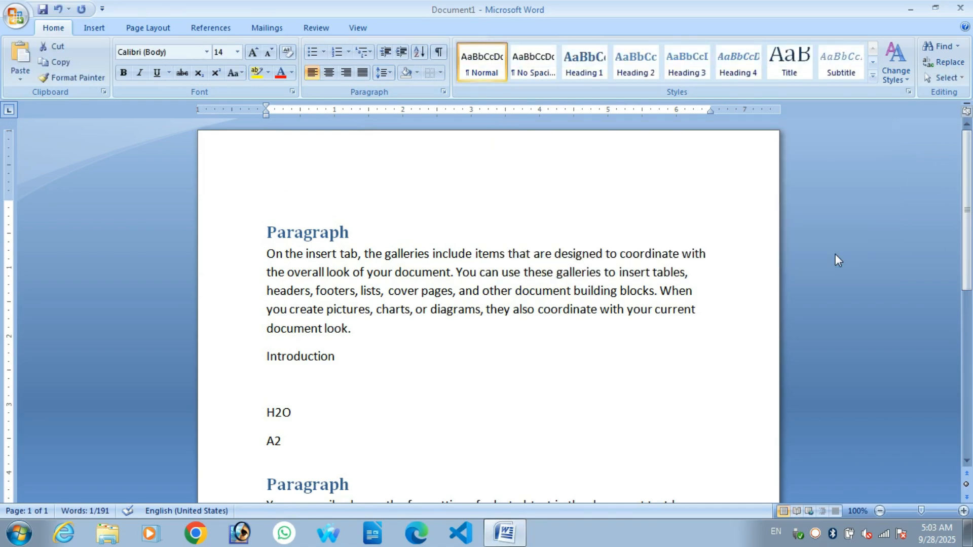
Step: Set up a replacement of "document" with "File" from the document start and replace only the first occurrence
left_click(263, 231)
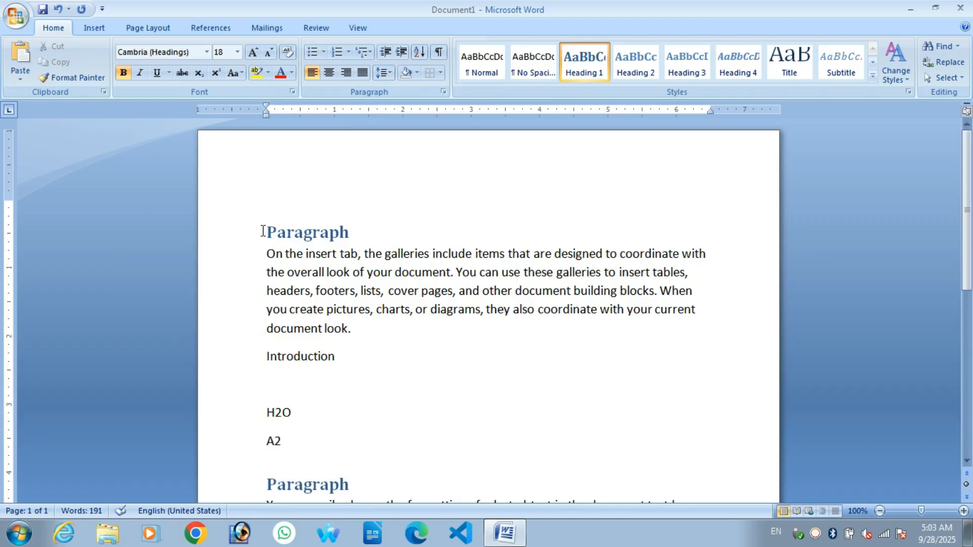
key("ctrl+h")
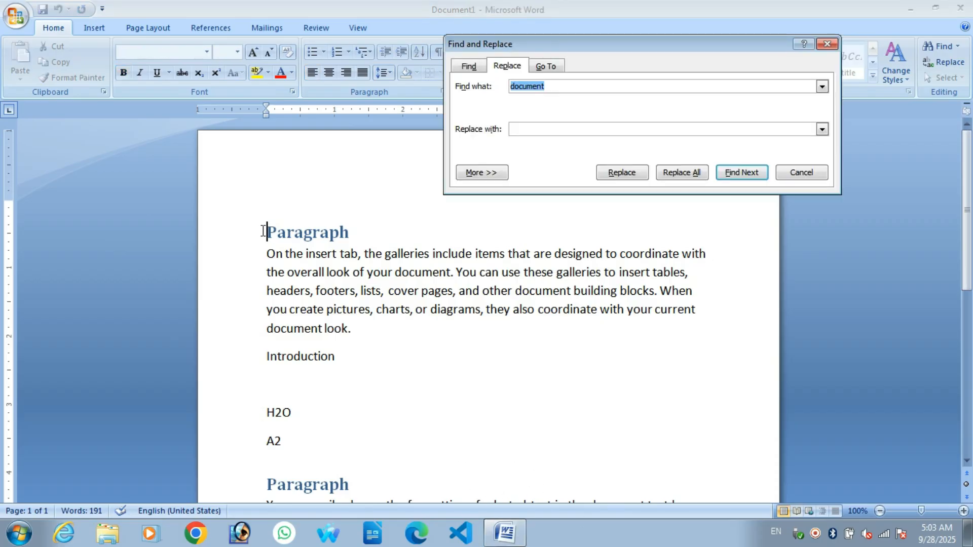
left_click(551, 87)
left_click(547, 128)
type("File")
left_click(727, 177)
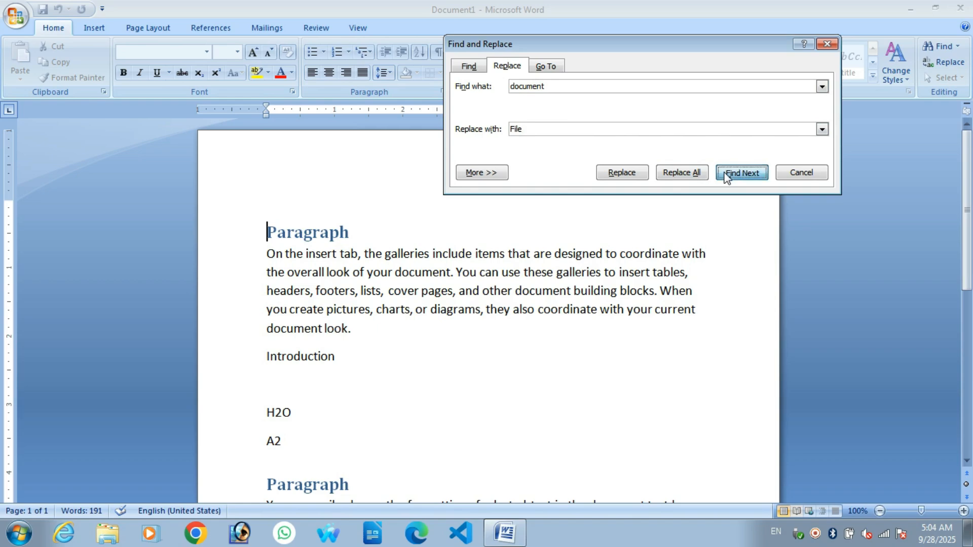
left_click(642, 174)
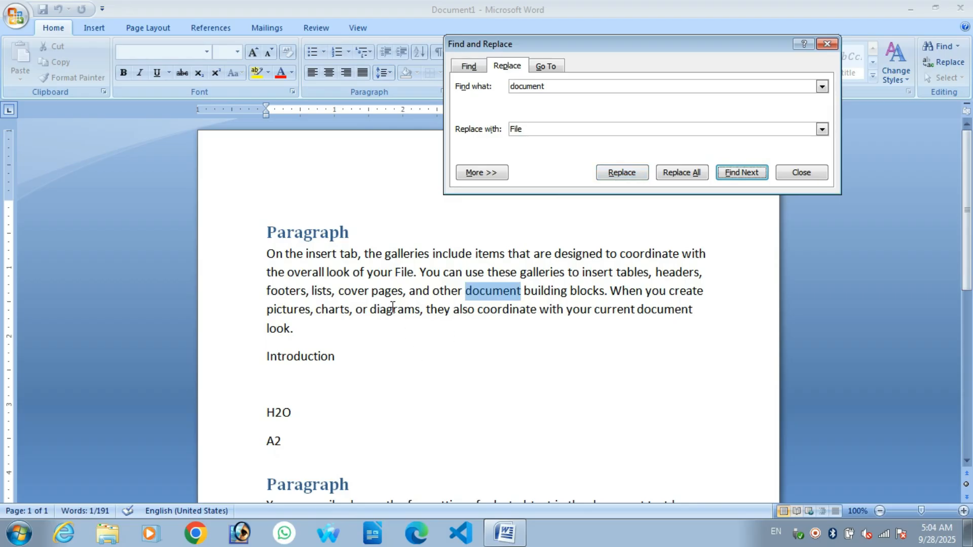
Step: Replace all remaining occurrences of "document" with "File" and close the dialog
left_click(665, 174)
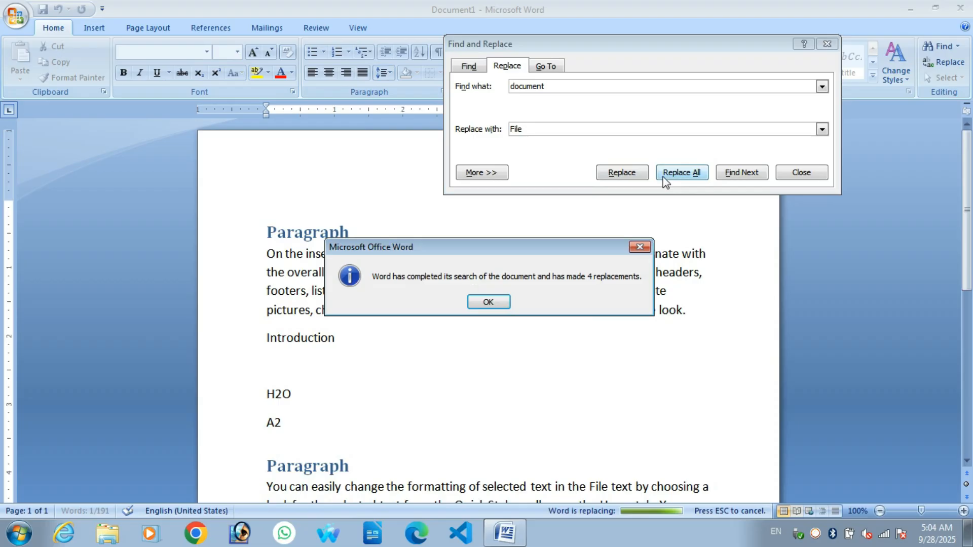
left_click(506, 302)
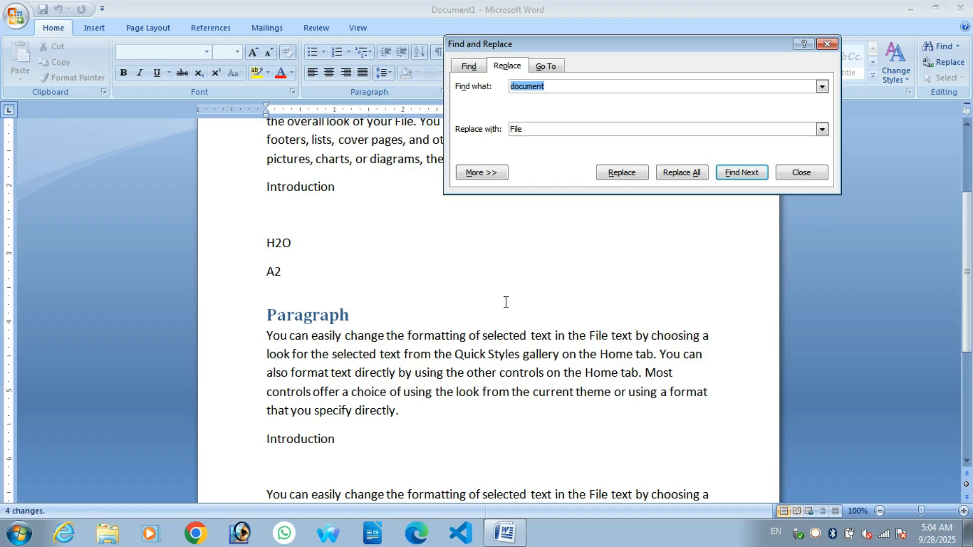
left_click(826, 44)
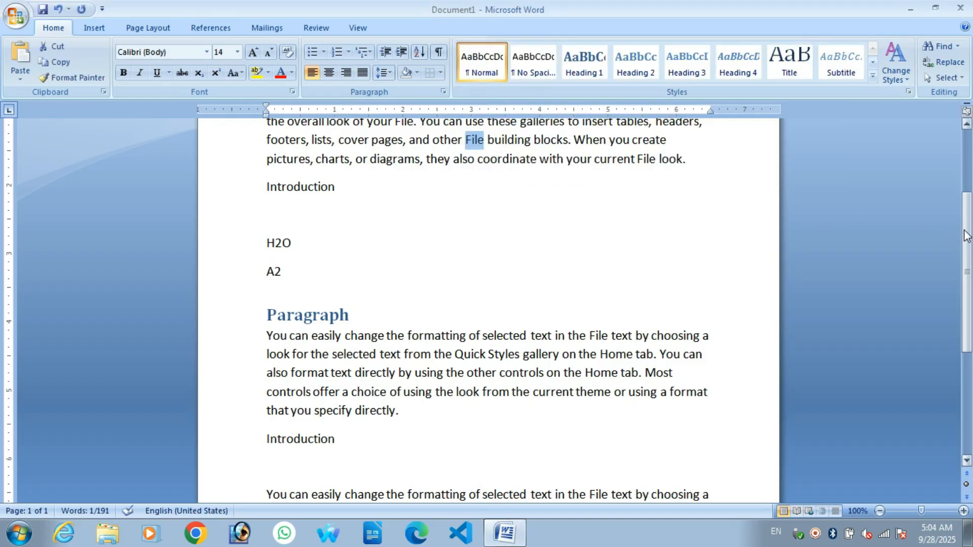
Step: From the first "Paragraph" heading, use Go To to jump to line 7 and close the dialog
left_click_drag(967, 239, 966, 185)
left_click(263, 209)
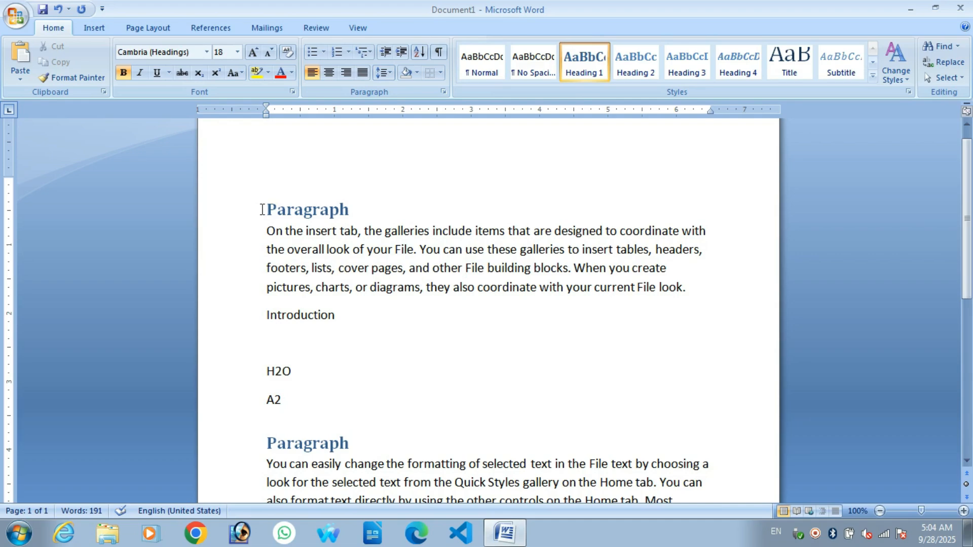
key("ctrl+g")
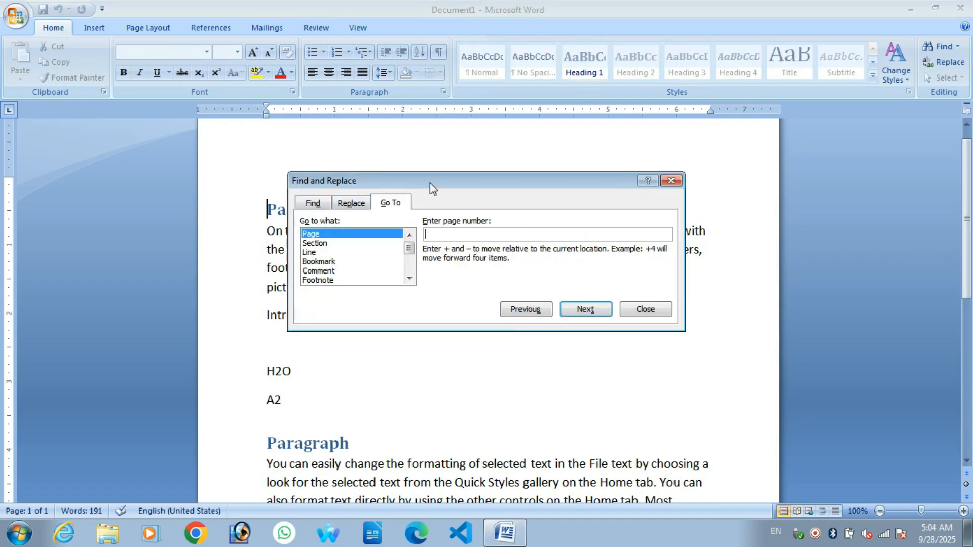
left_click_drag(430, 183, 641, 61)
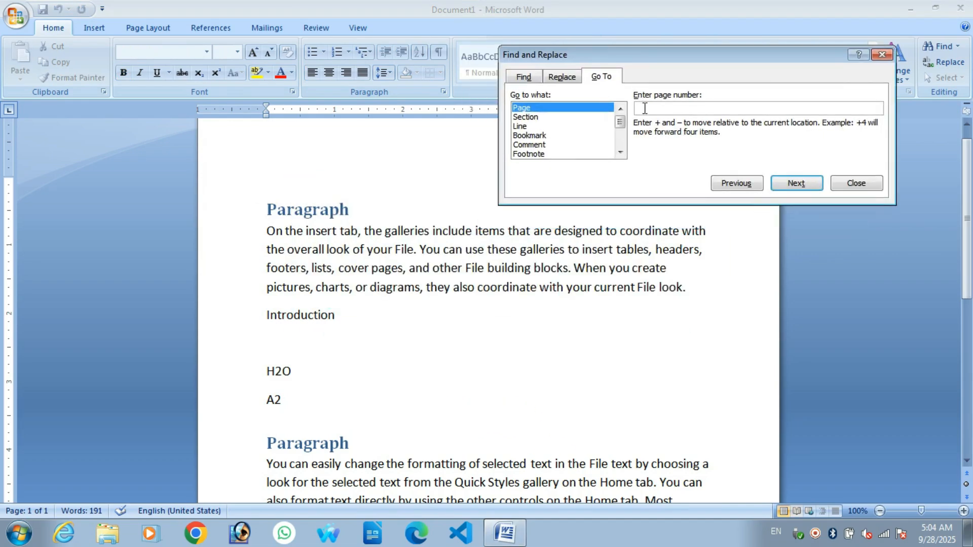
left_click(549, 117)
left_click(536, 126)
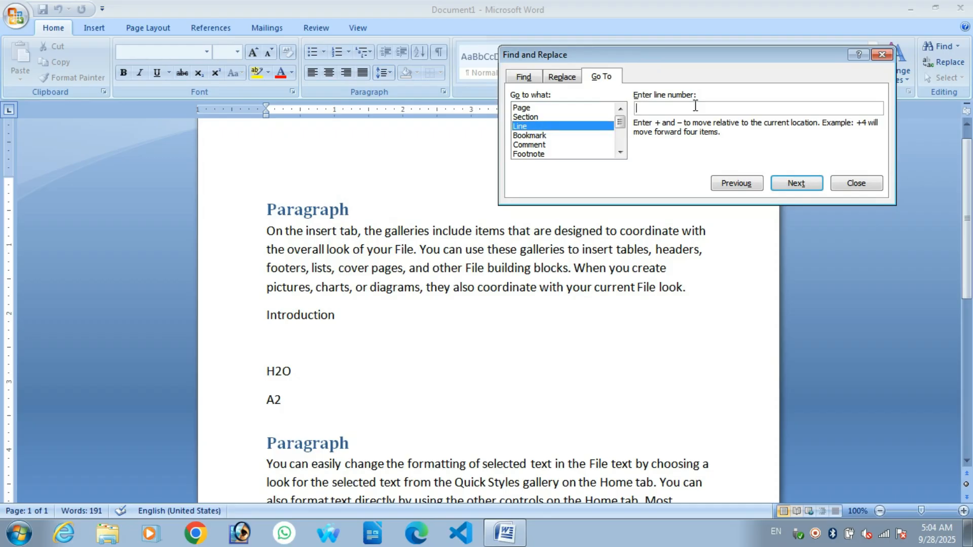
type("7")
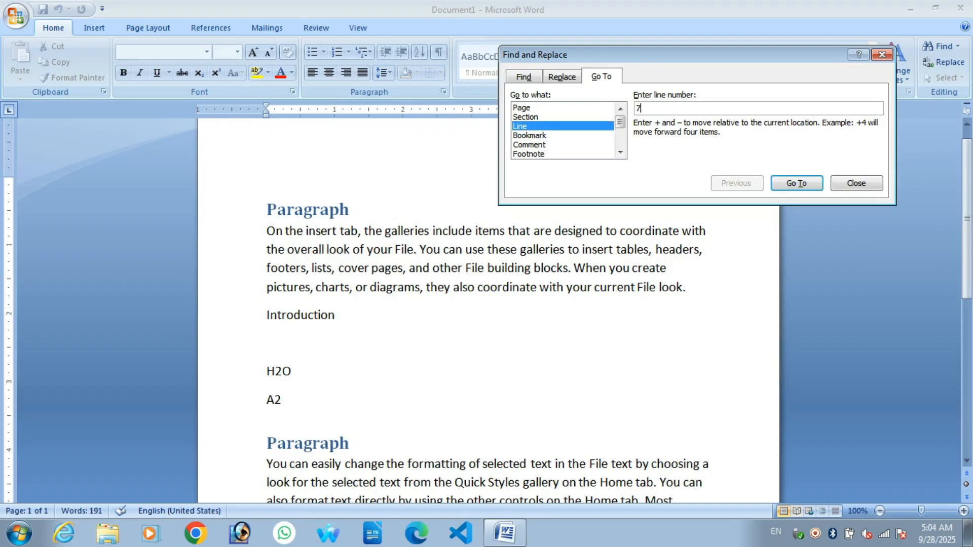
left_click(803, 183)
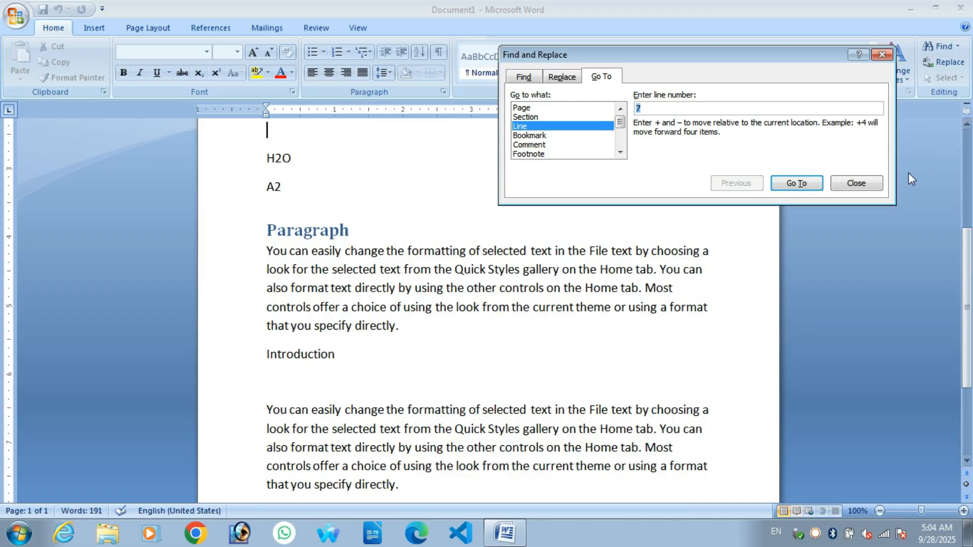
left_click(857, 184)
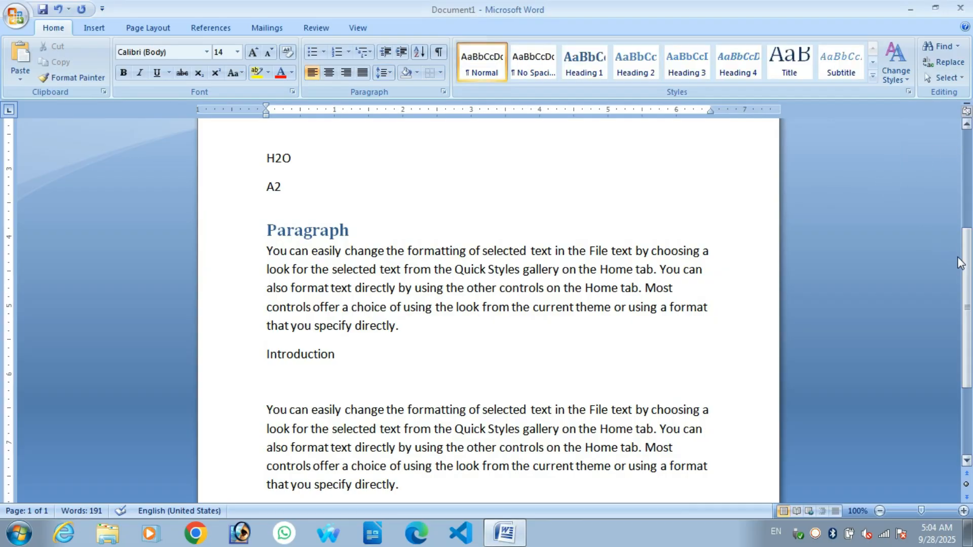
Step: Format the "On the insert tab" paragraph and the "Introduction" line below it in Utsaah at font size 18
scroll(842, 253, "up", 3)
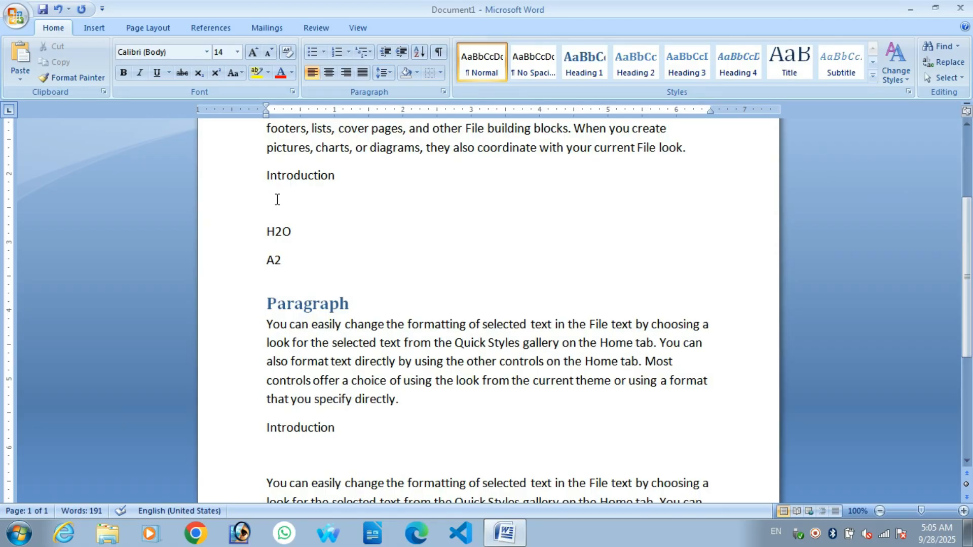
left_click_drag(966, 302, 955, 256)
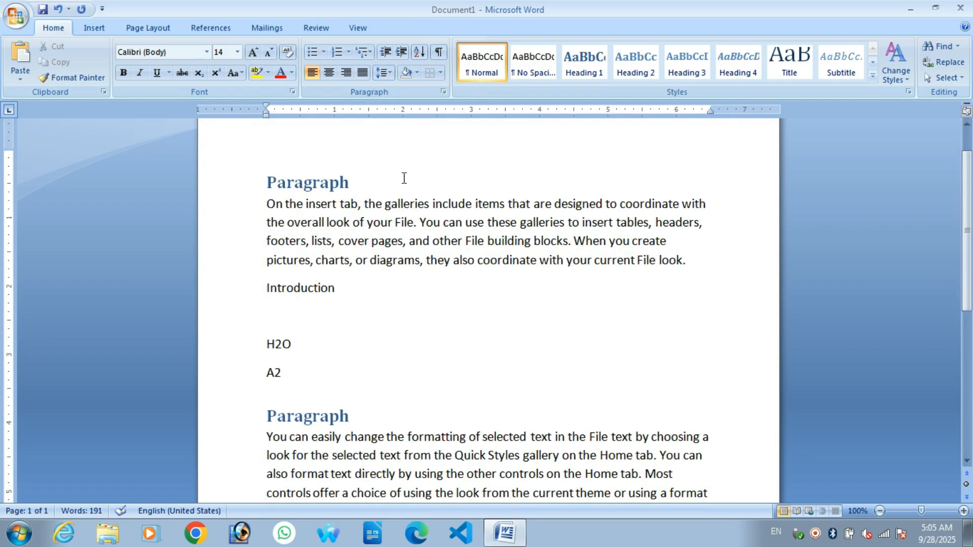
left_click_drag(266, 204, 335, 290)
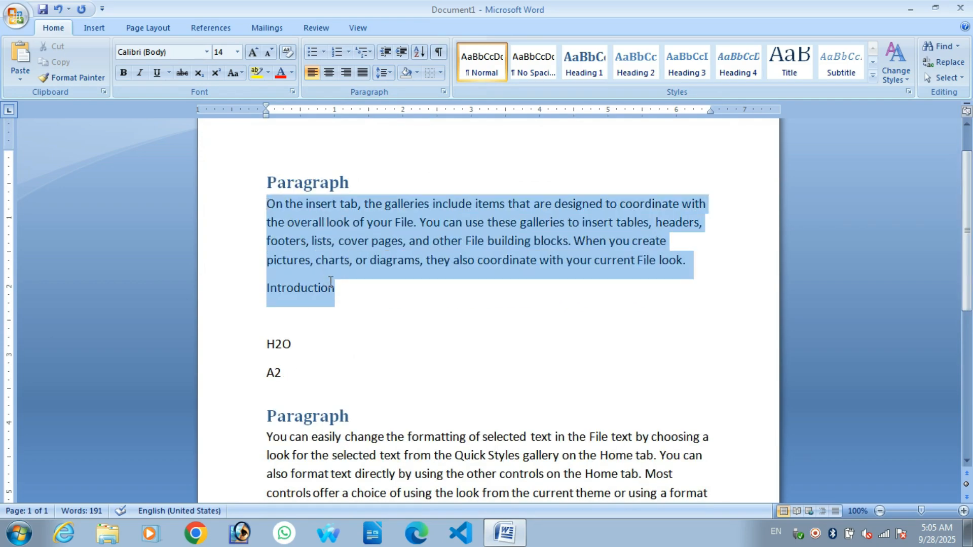
left_click(206, 52)
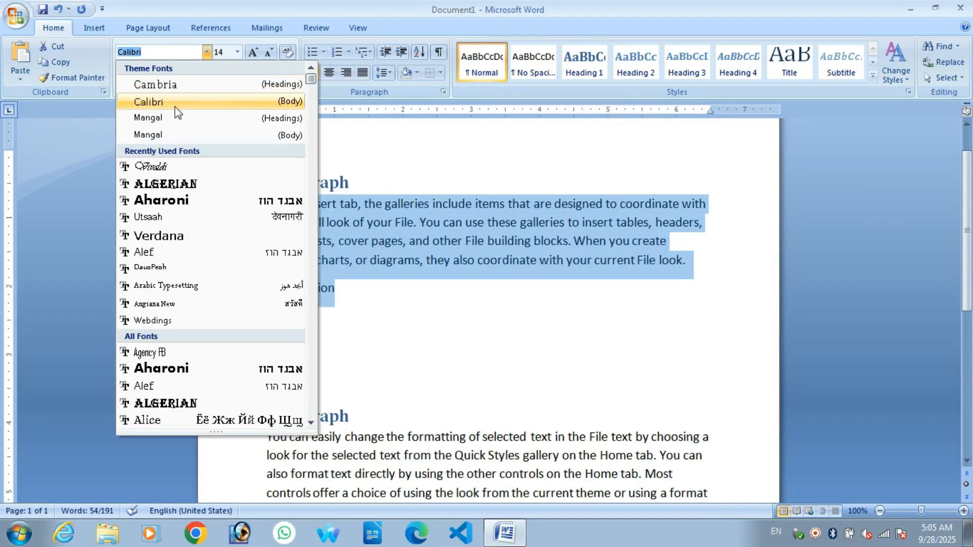
left_click(178, 216)
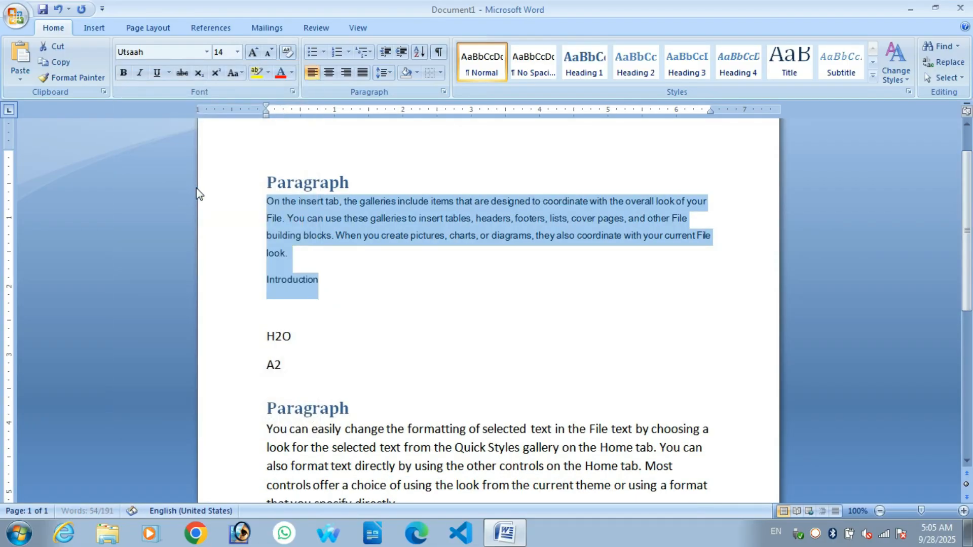
left_click(255, 52)
left_click(254, 52)
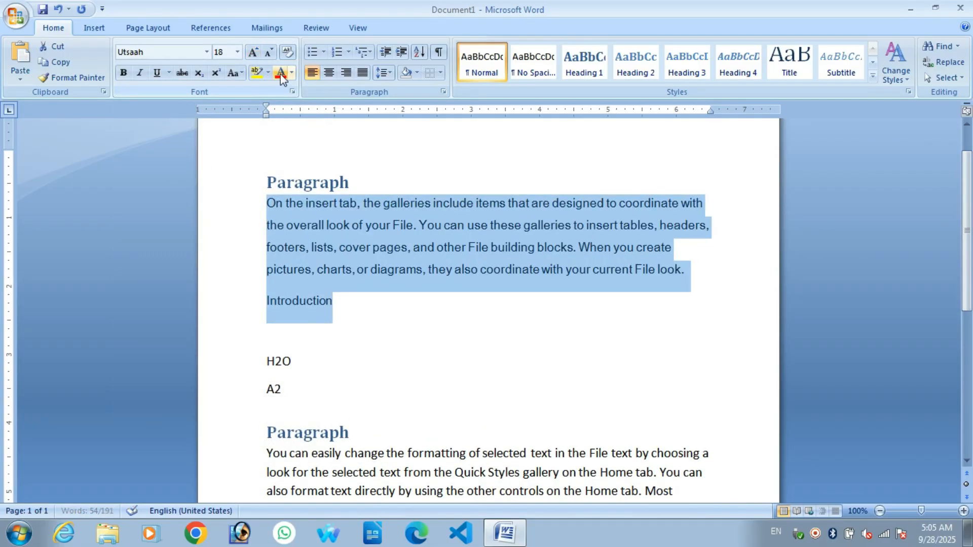
Step: Color the selected text red, and inspect the formatting of the word "pages" in it with Reveal Formatting
left_click(280, 72)
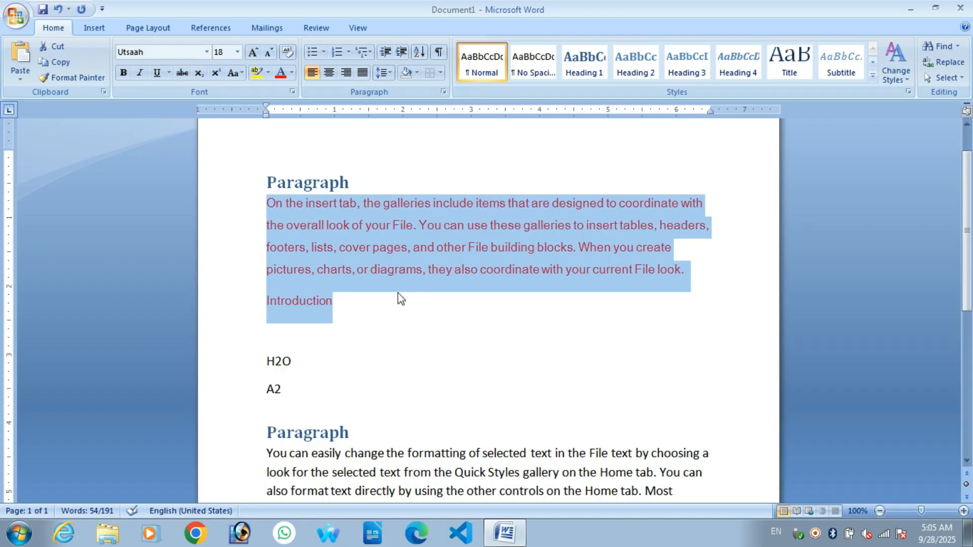
left_click(387, 248)
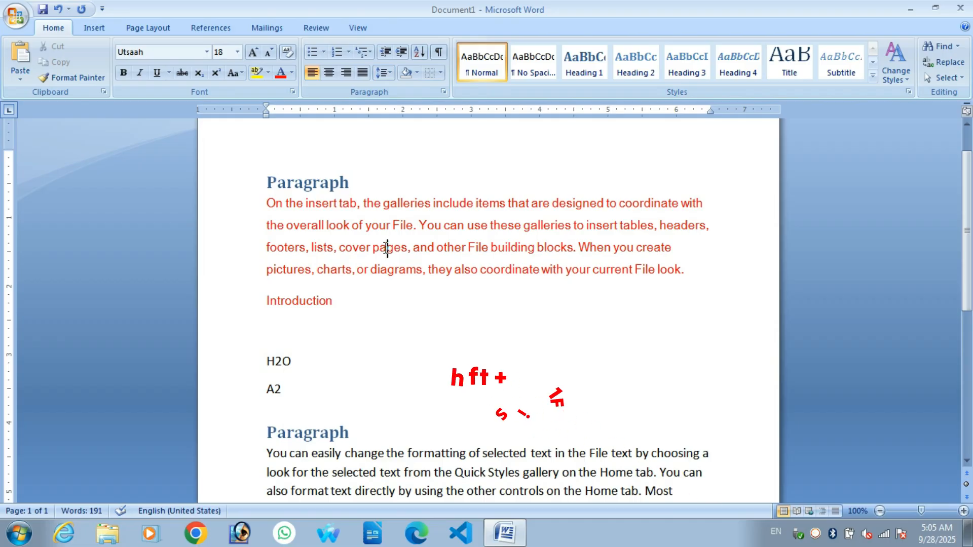
key("shift+F1")
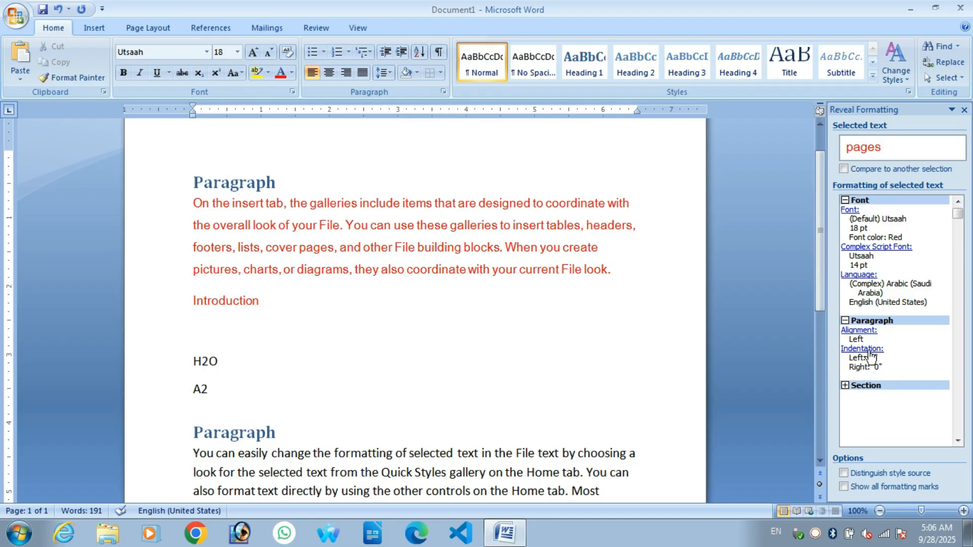
left_click(963, 110)
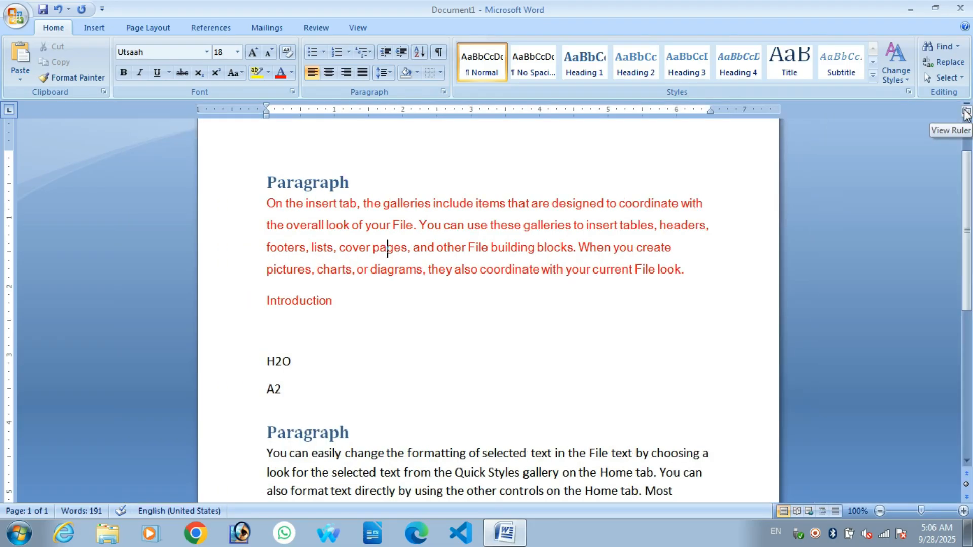
left_click(487, 355)
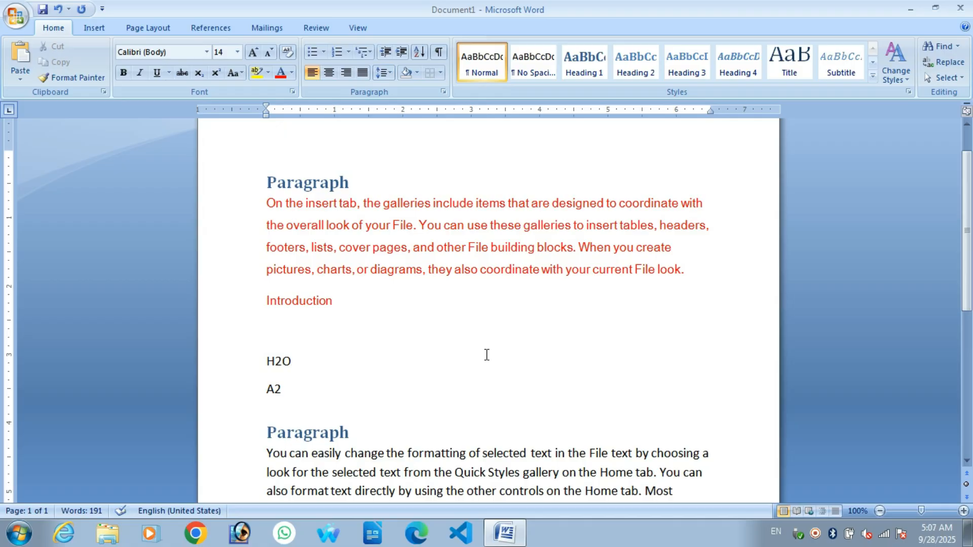
left_click(15, 15)
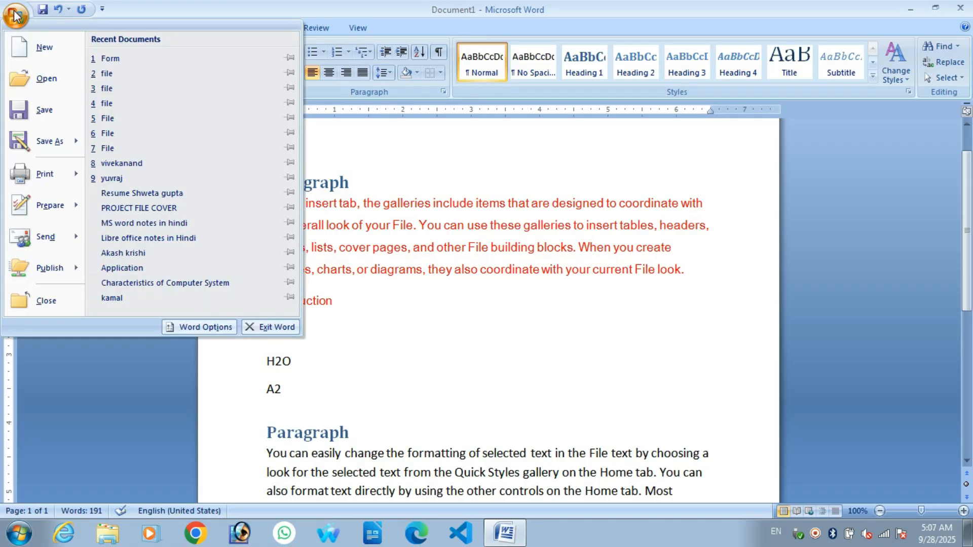
left_click(562, 357)
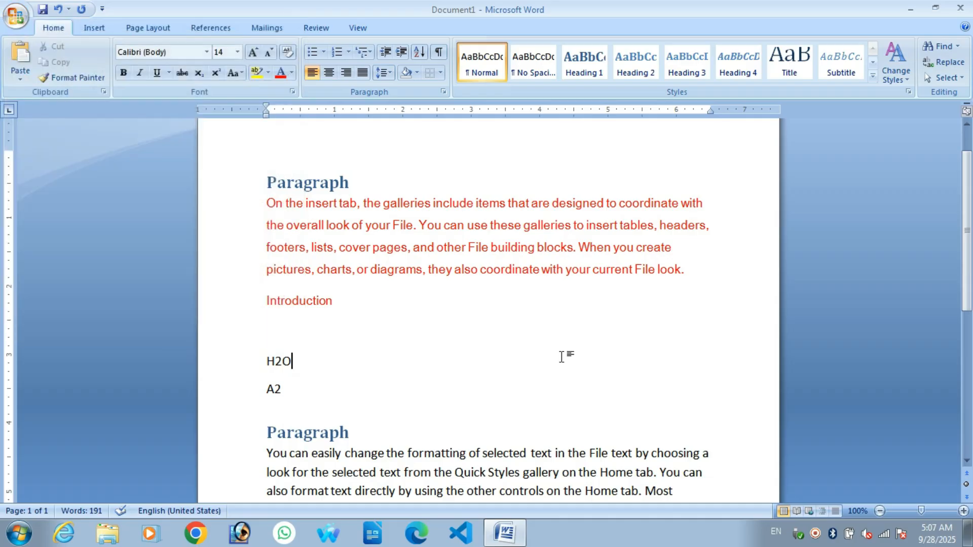
Step: Save the document to the Desktop as a Word Document named "Paragraph"
key("ctrl+s")
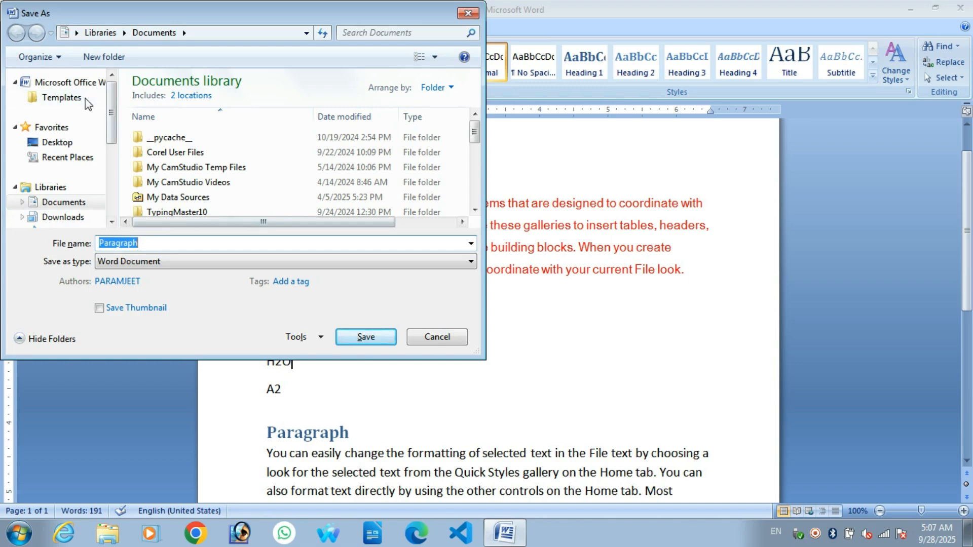
mouse_move(113, 125)
left_mouse_down()
mouse_move(124, 182)
mouse_move(104, 111)
left_mouse_up()
left_click(72, 144)
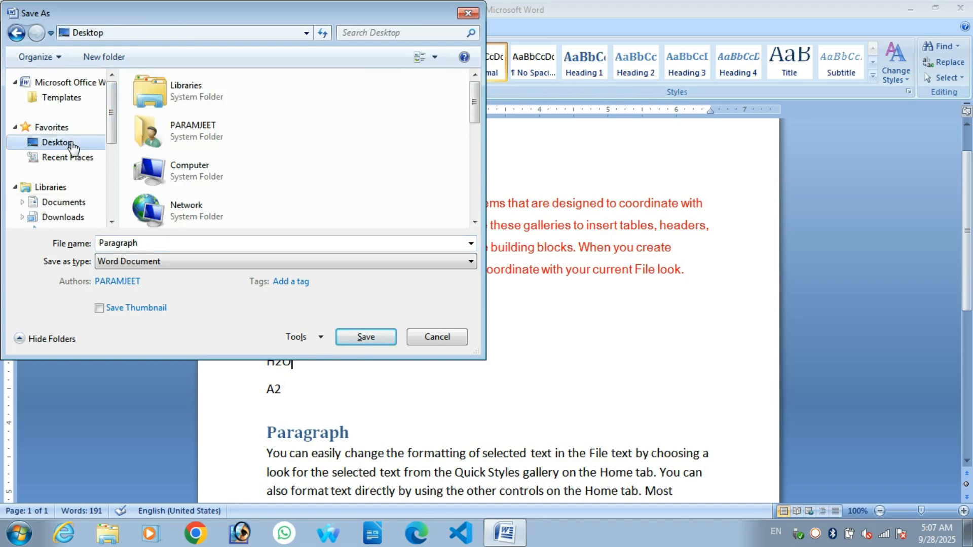
left_click(144, 242)
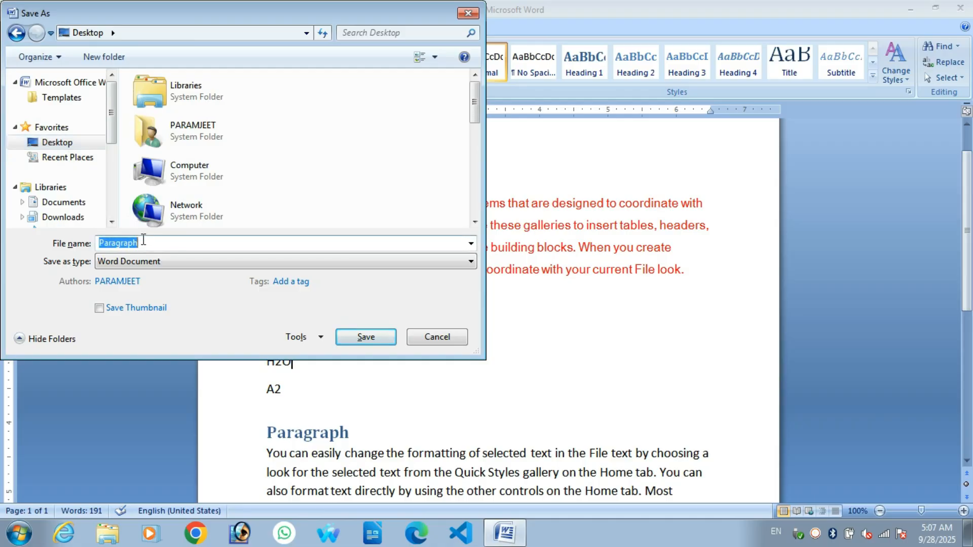
left_click(144, 240)
left_click(366, 337)
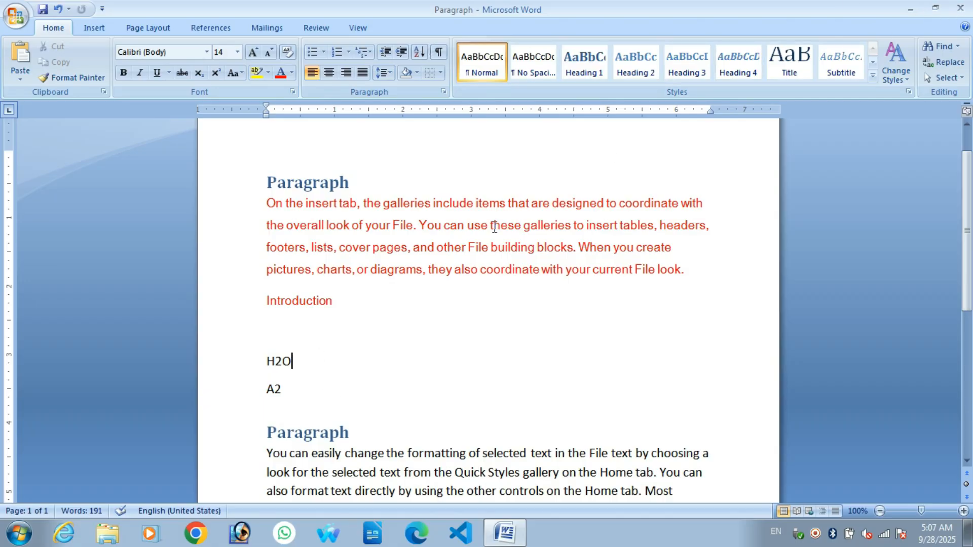
Step: Close the document and reopen the "Paragraph" file from the Desktop
key("ctrl+w")
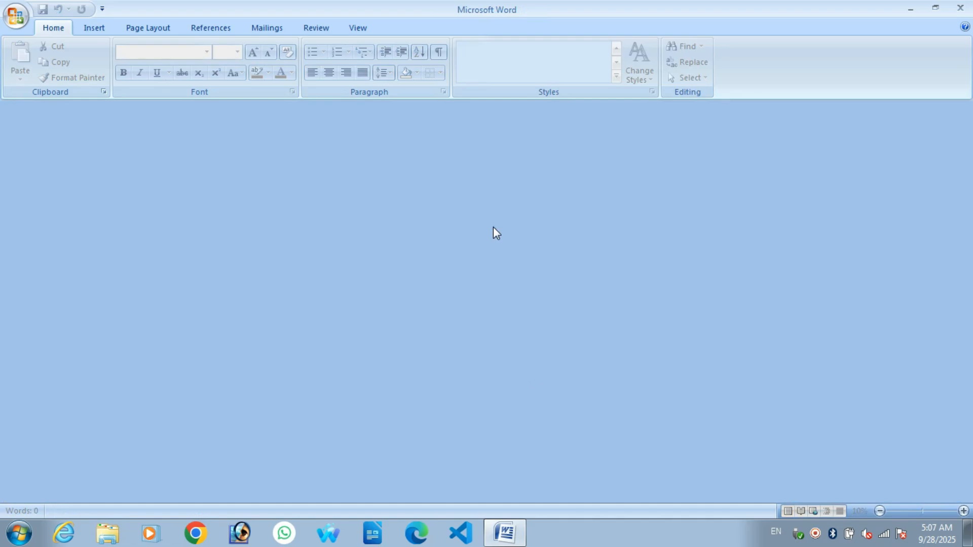
key("ctrl+o")
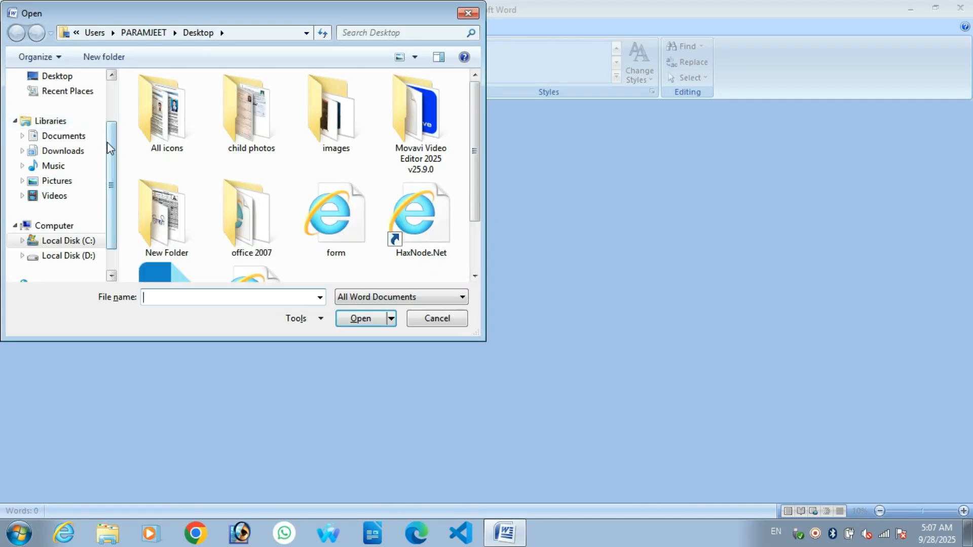
scroll(104, 121, "up", 2)
left_click(72, 144)
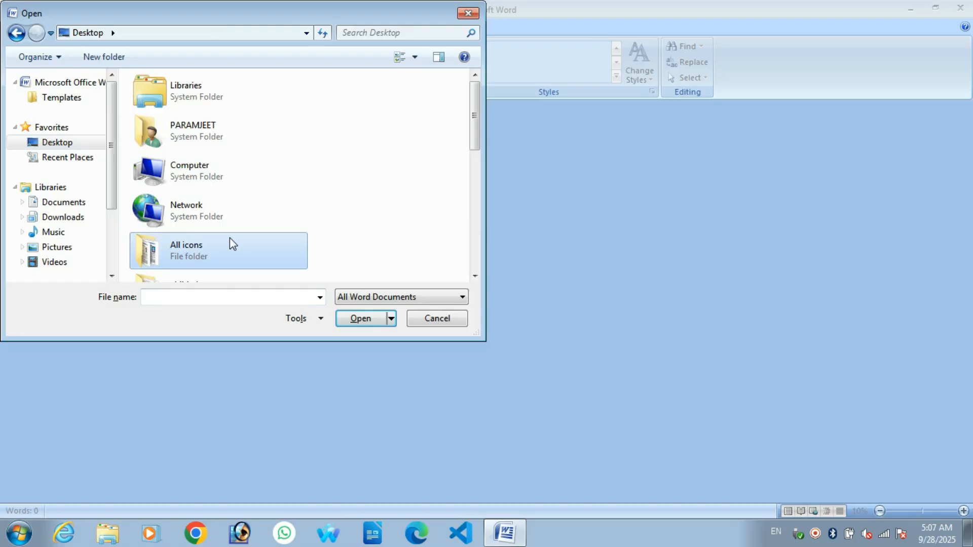
scroll(230, 238, "down", 5)
left_click(231, 237)
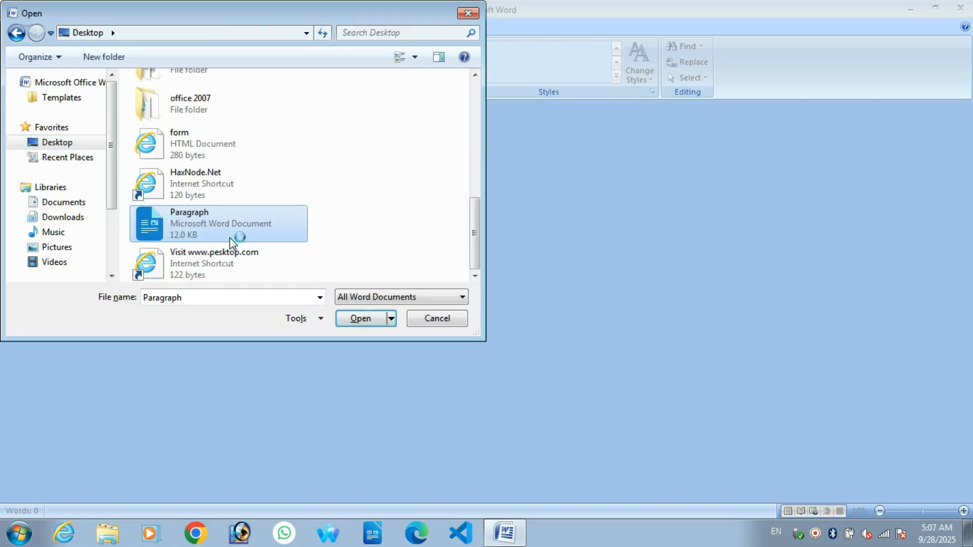
left_click(360, 319)
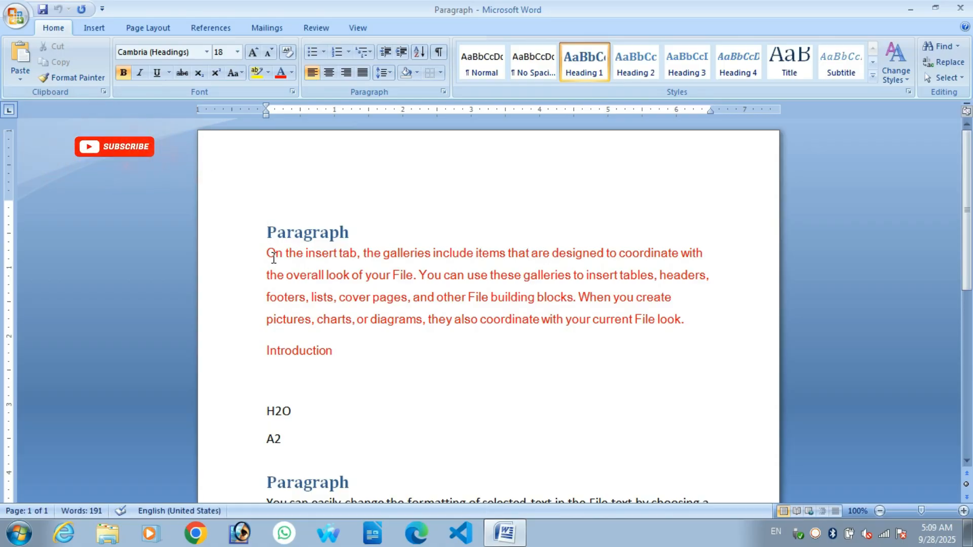
Step: Justify the red paragraph with its "Introduction" line and all text below the second "Paragraph" heading to the document end
left_click_drag(268, 253, 396, 354)
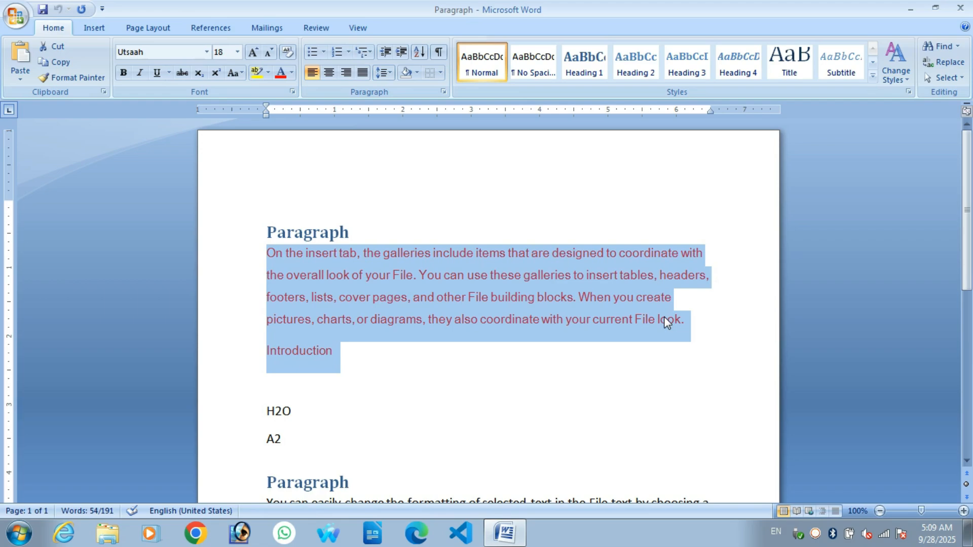
key("ctrl+j")
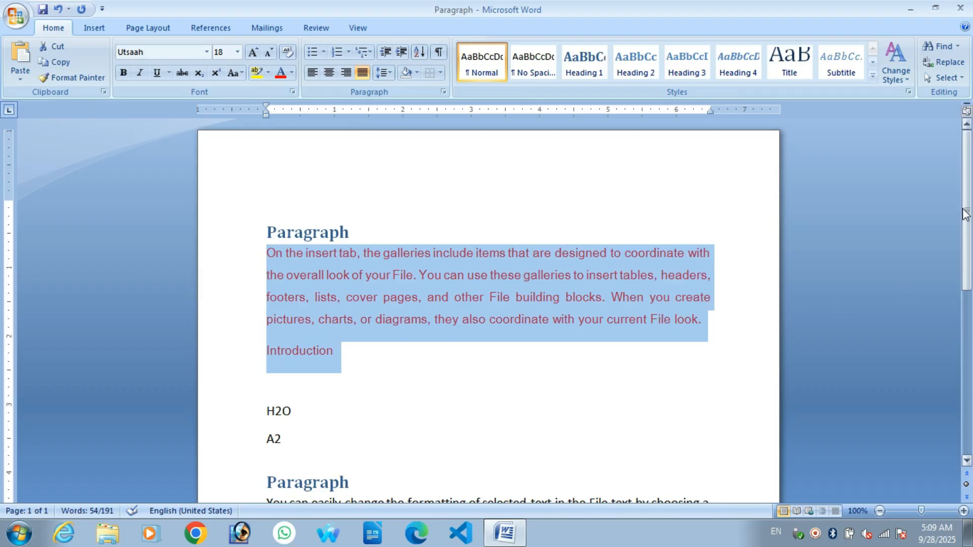
left_click_drag(968, 189, 967, 289)
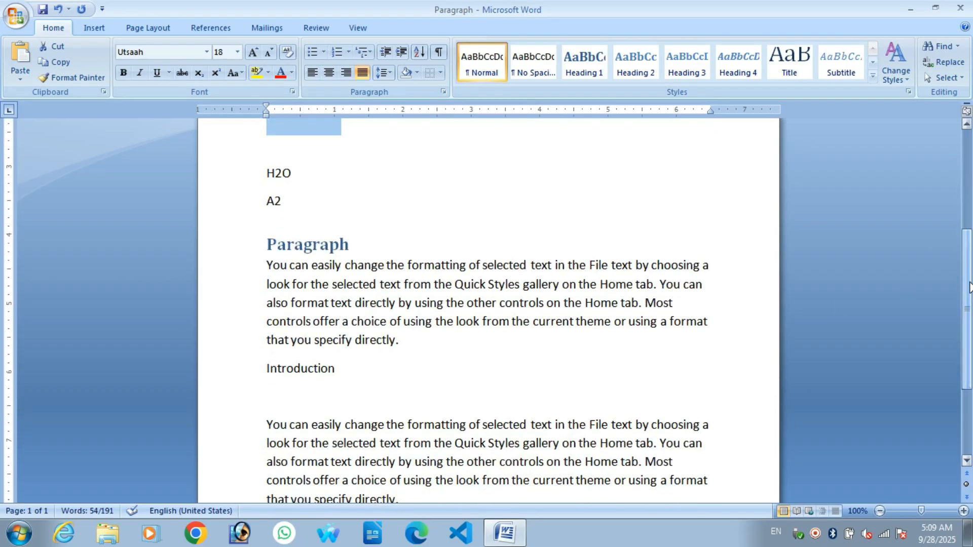
left_click_drag(244, 271, 333, 395)
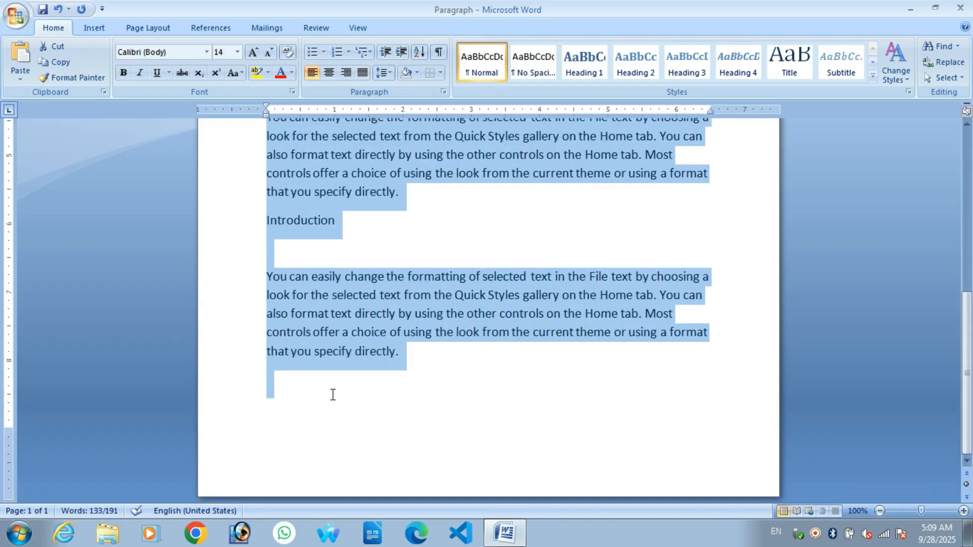
key("ctrl+j")
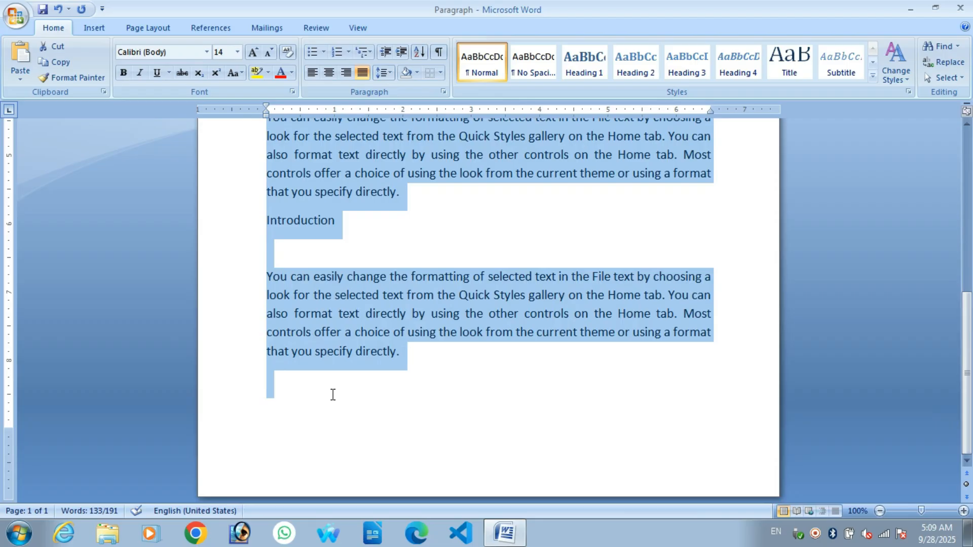
left_click(643, 312)
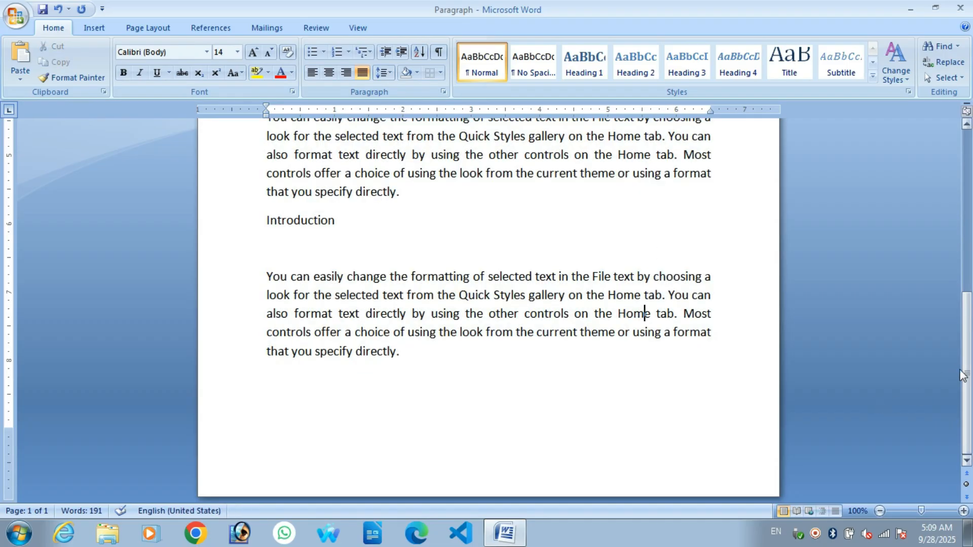